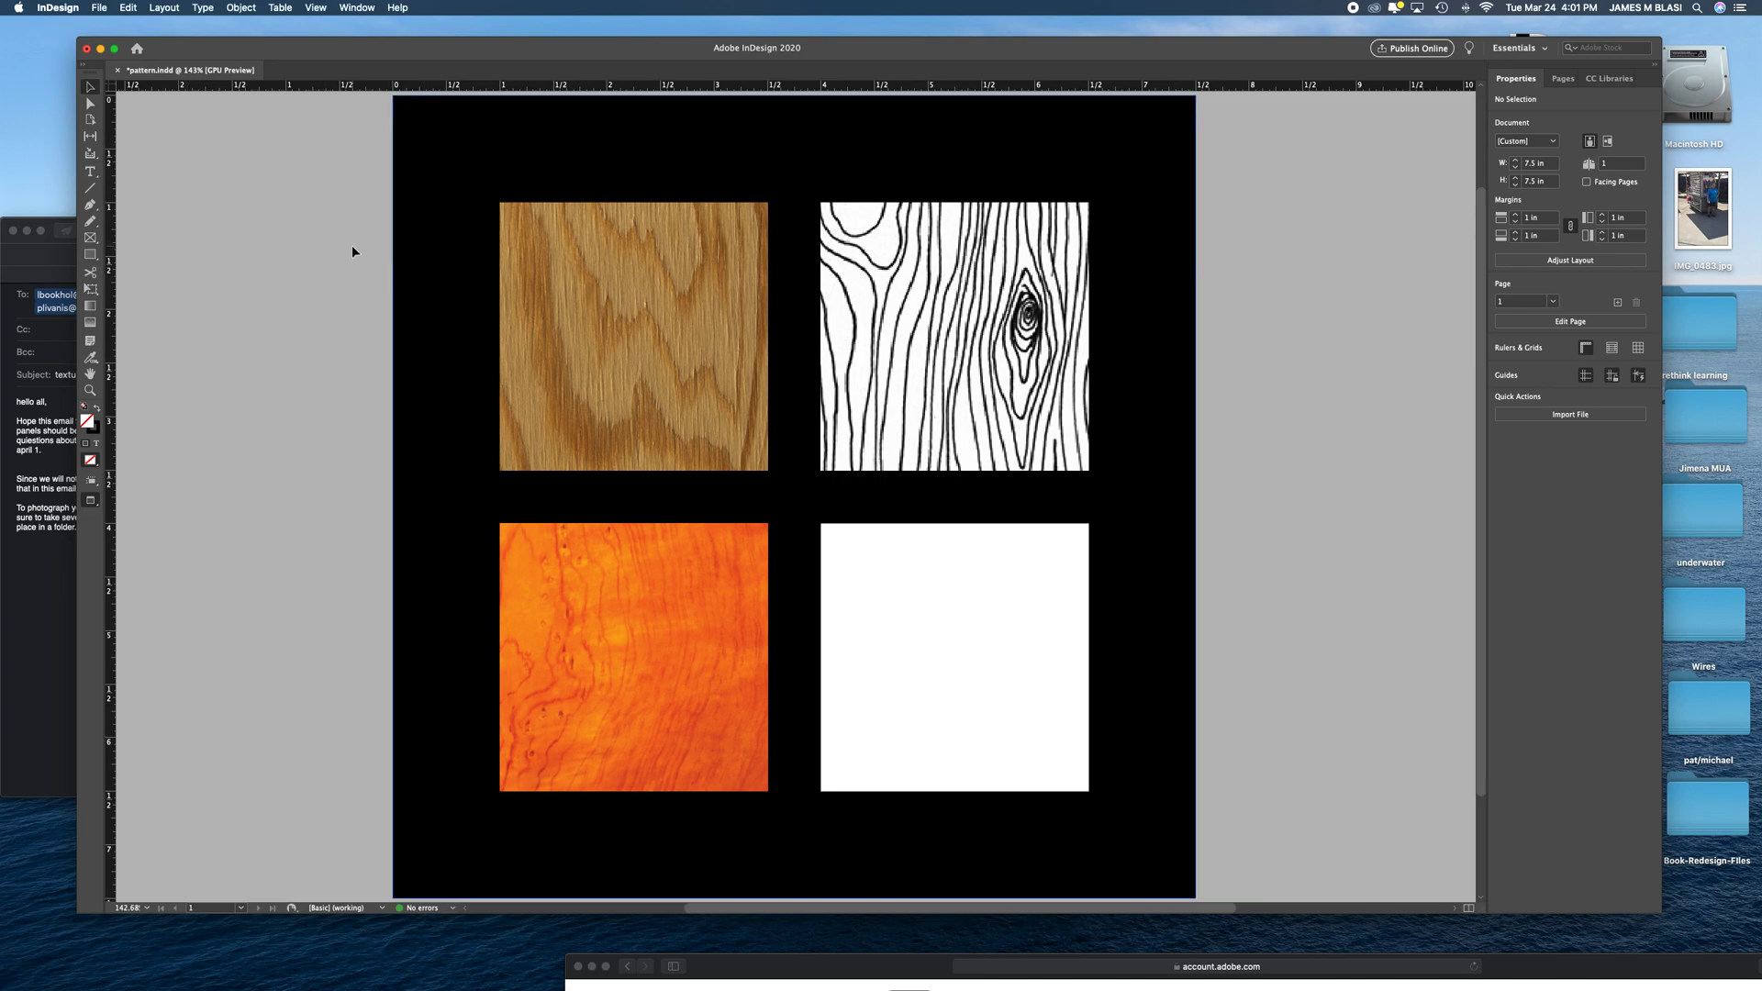
- Start a new document with units in inches, setting the width and height to 7.5 in
{"action": "left_click", "coordinate": [99, 7]}
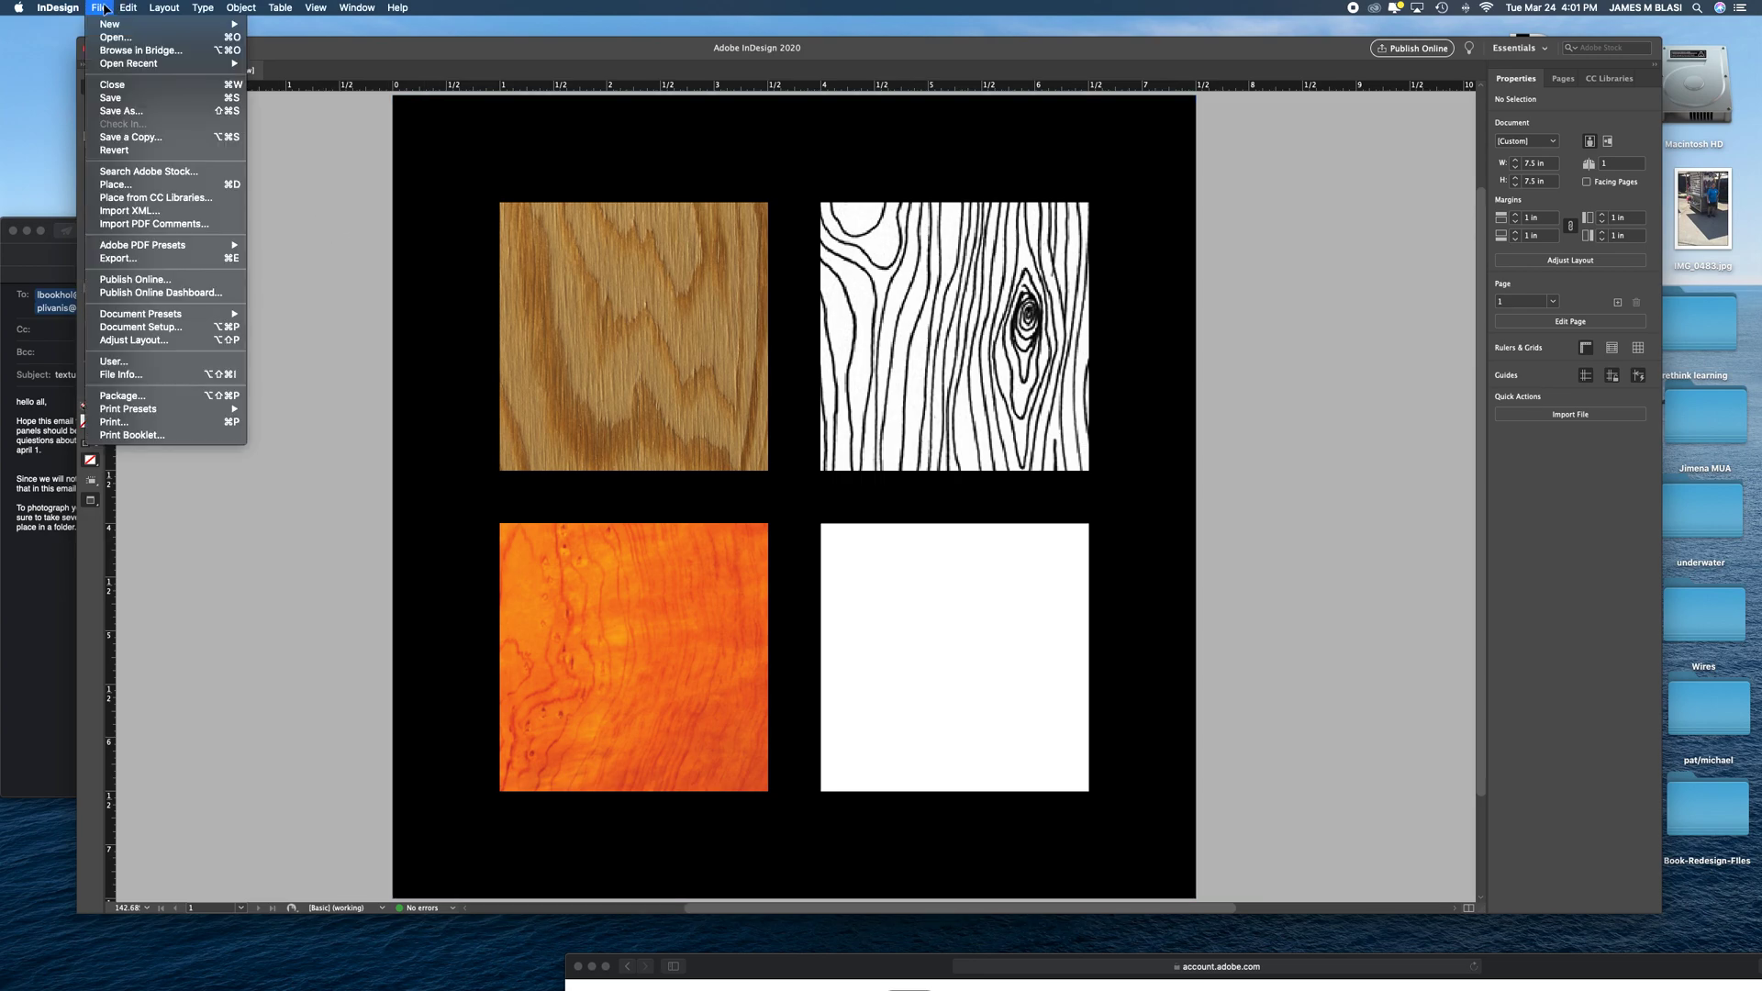
{"action": "mouse_move", "coordinate": [220, 24]}
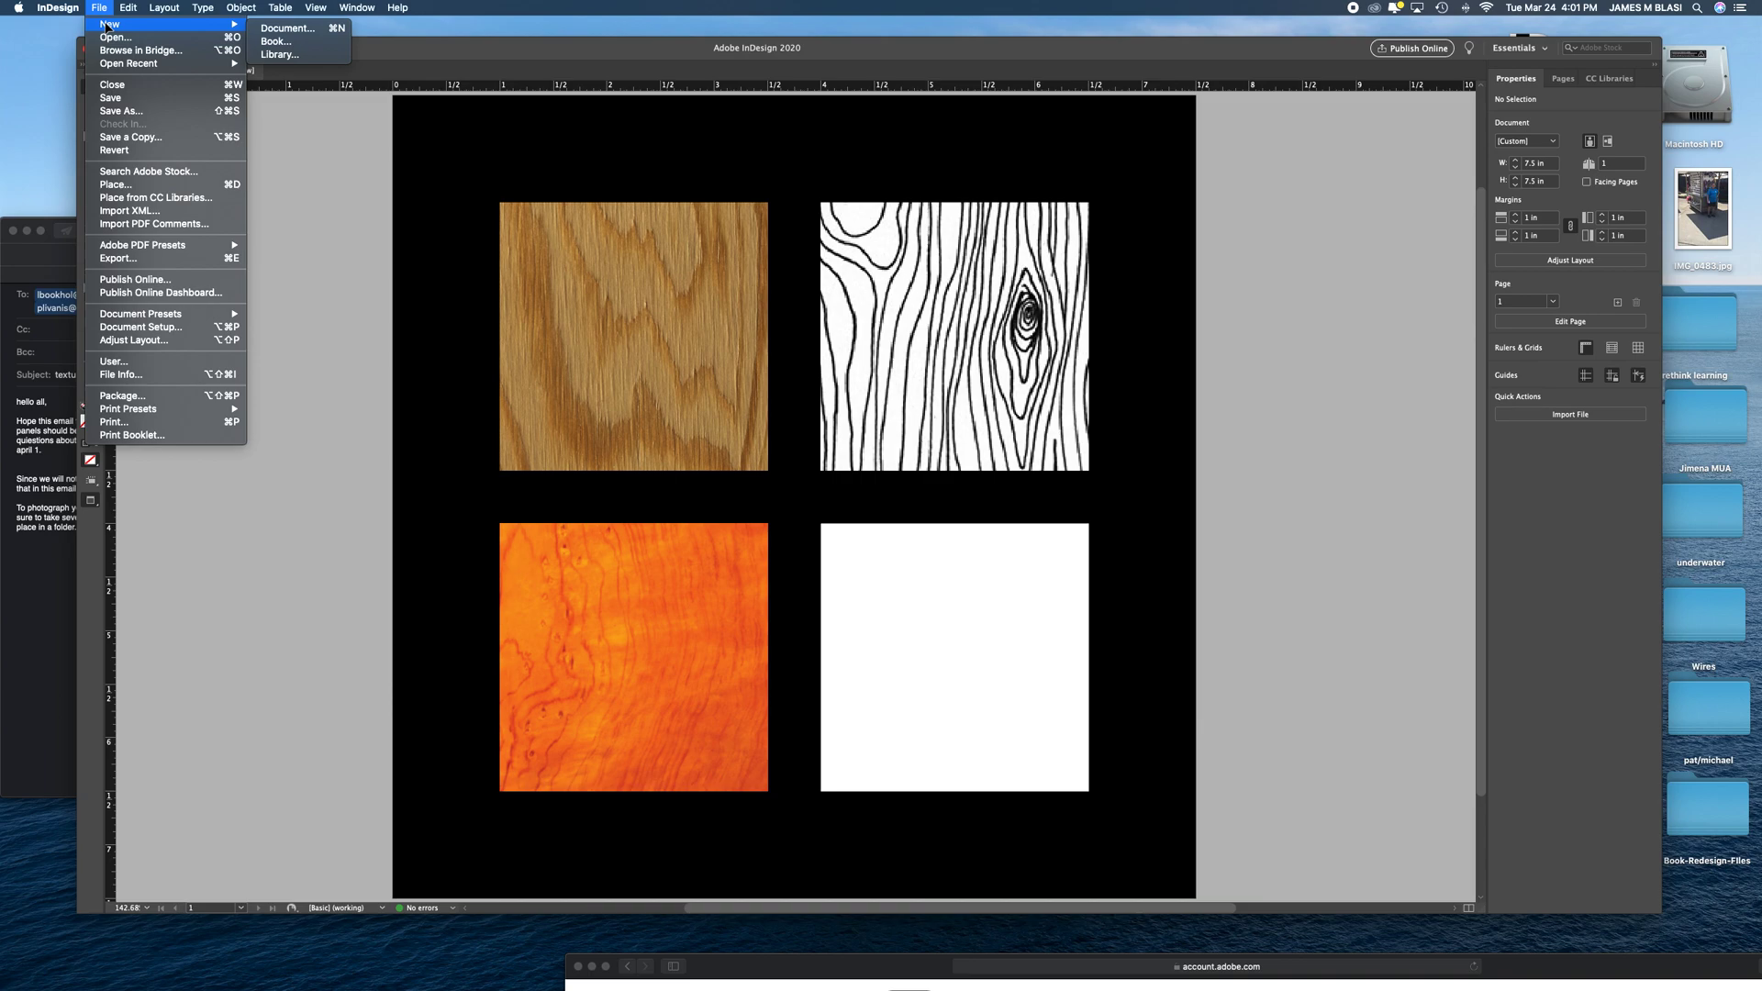
{"action": "left_click", "coordinate": [313, 31]}
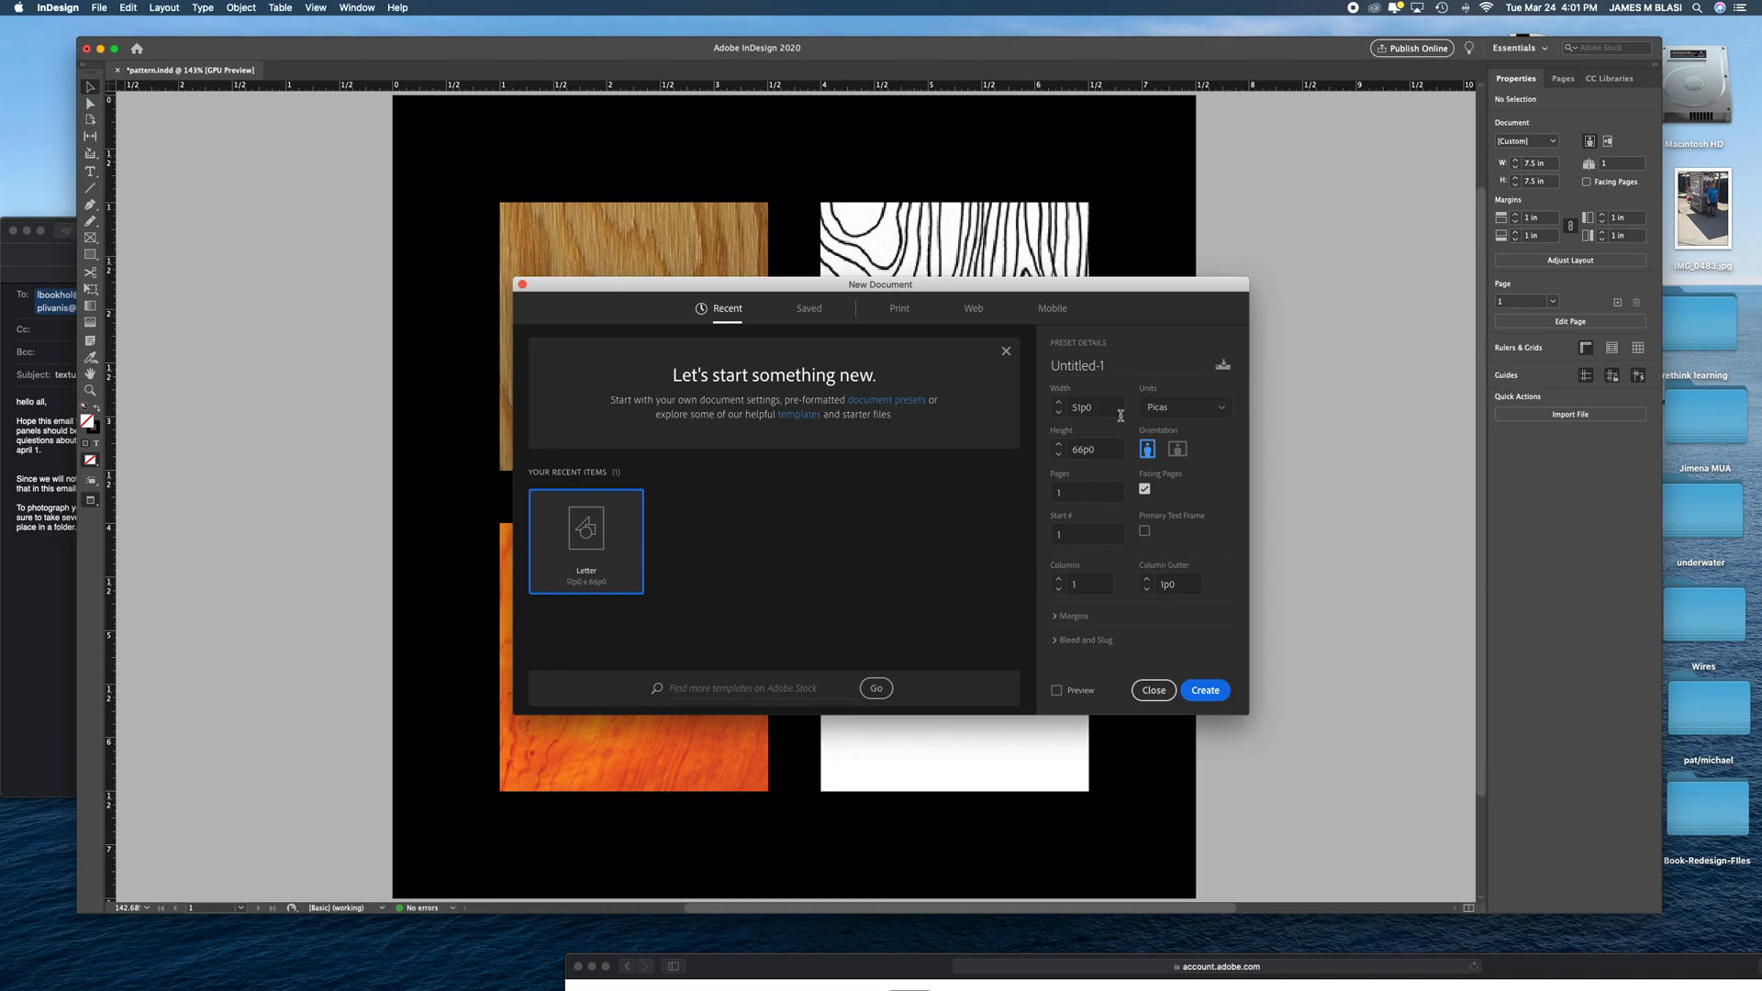
{"action": "left_click", "coordinate": [1170, 415]}
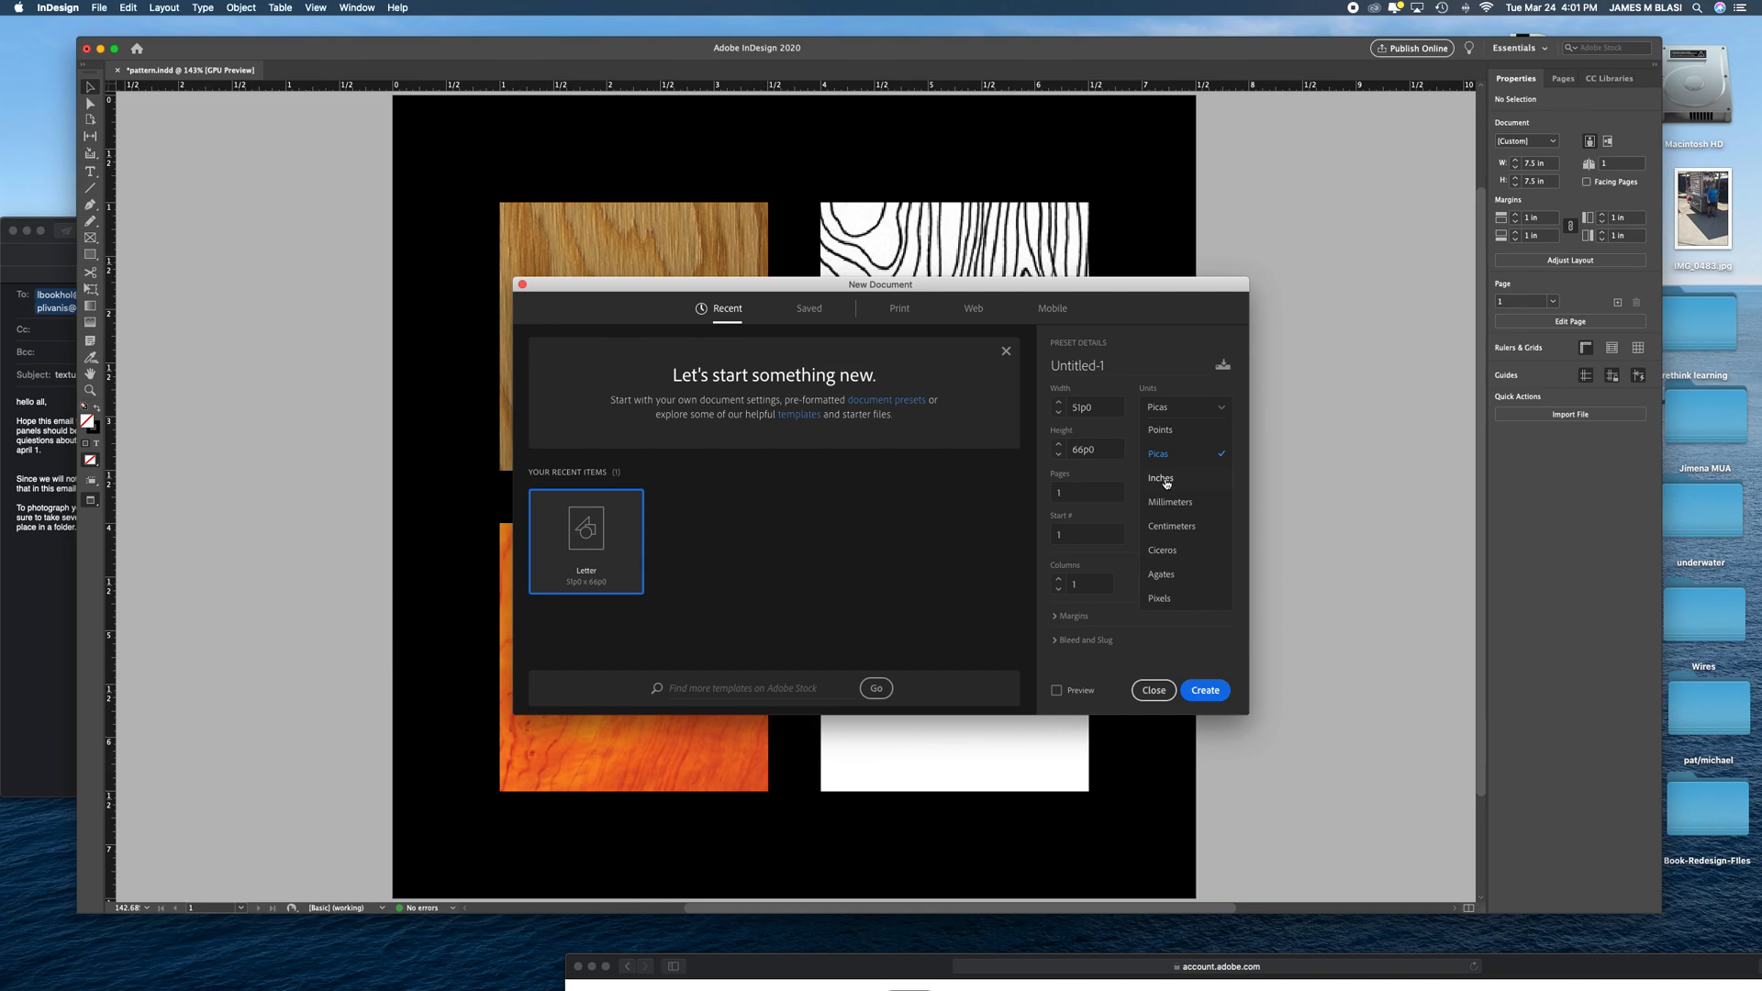
{"action": "left_click", "coordinate": [1165, 482]}
{"action": "left_click", "coordinate": [1102, 406]}
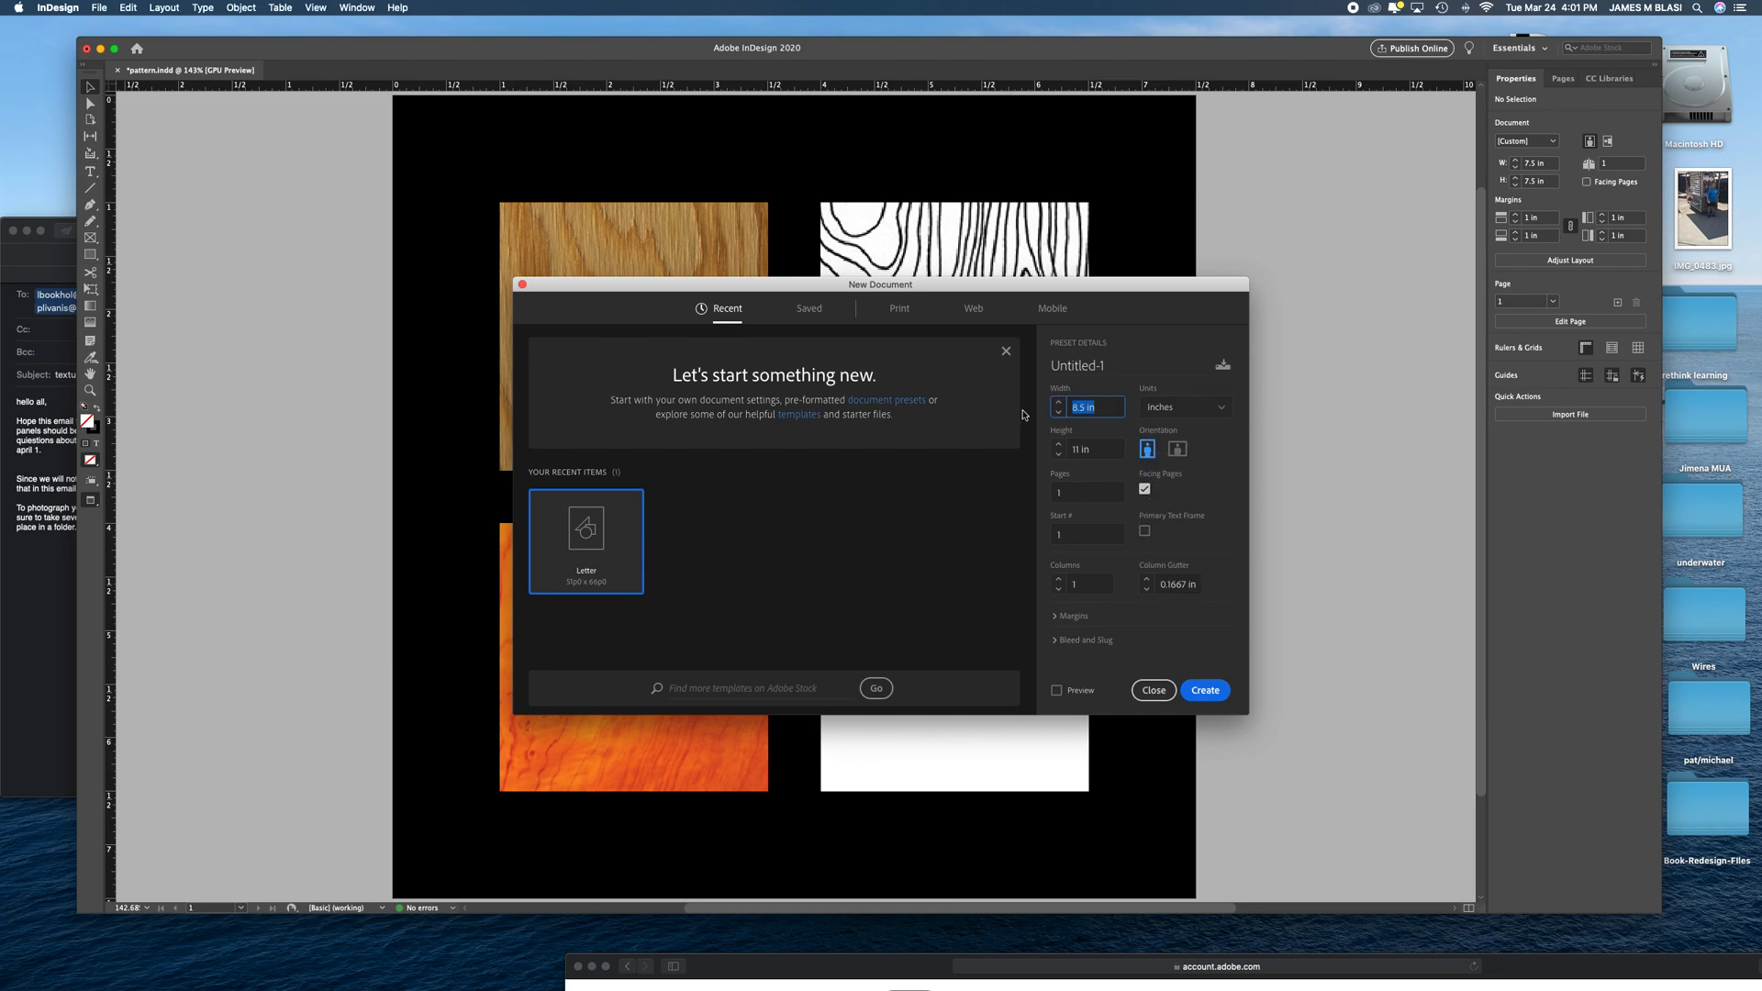
{"action": "type", "text": "7.5"}
{"action": "key", "text": "Tab"}
{"action": "type", "text": "7"}
- Turn off facing pages, set all four margins to 1 in, and create the document
{"action": "left_click", "coordinate": [1082, 530]}
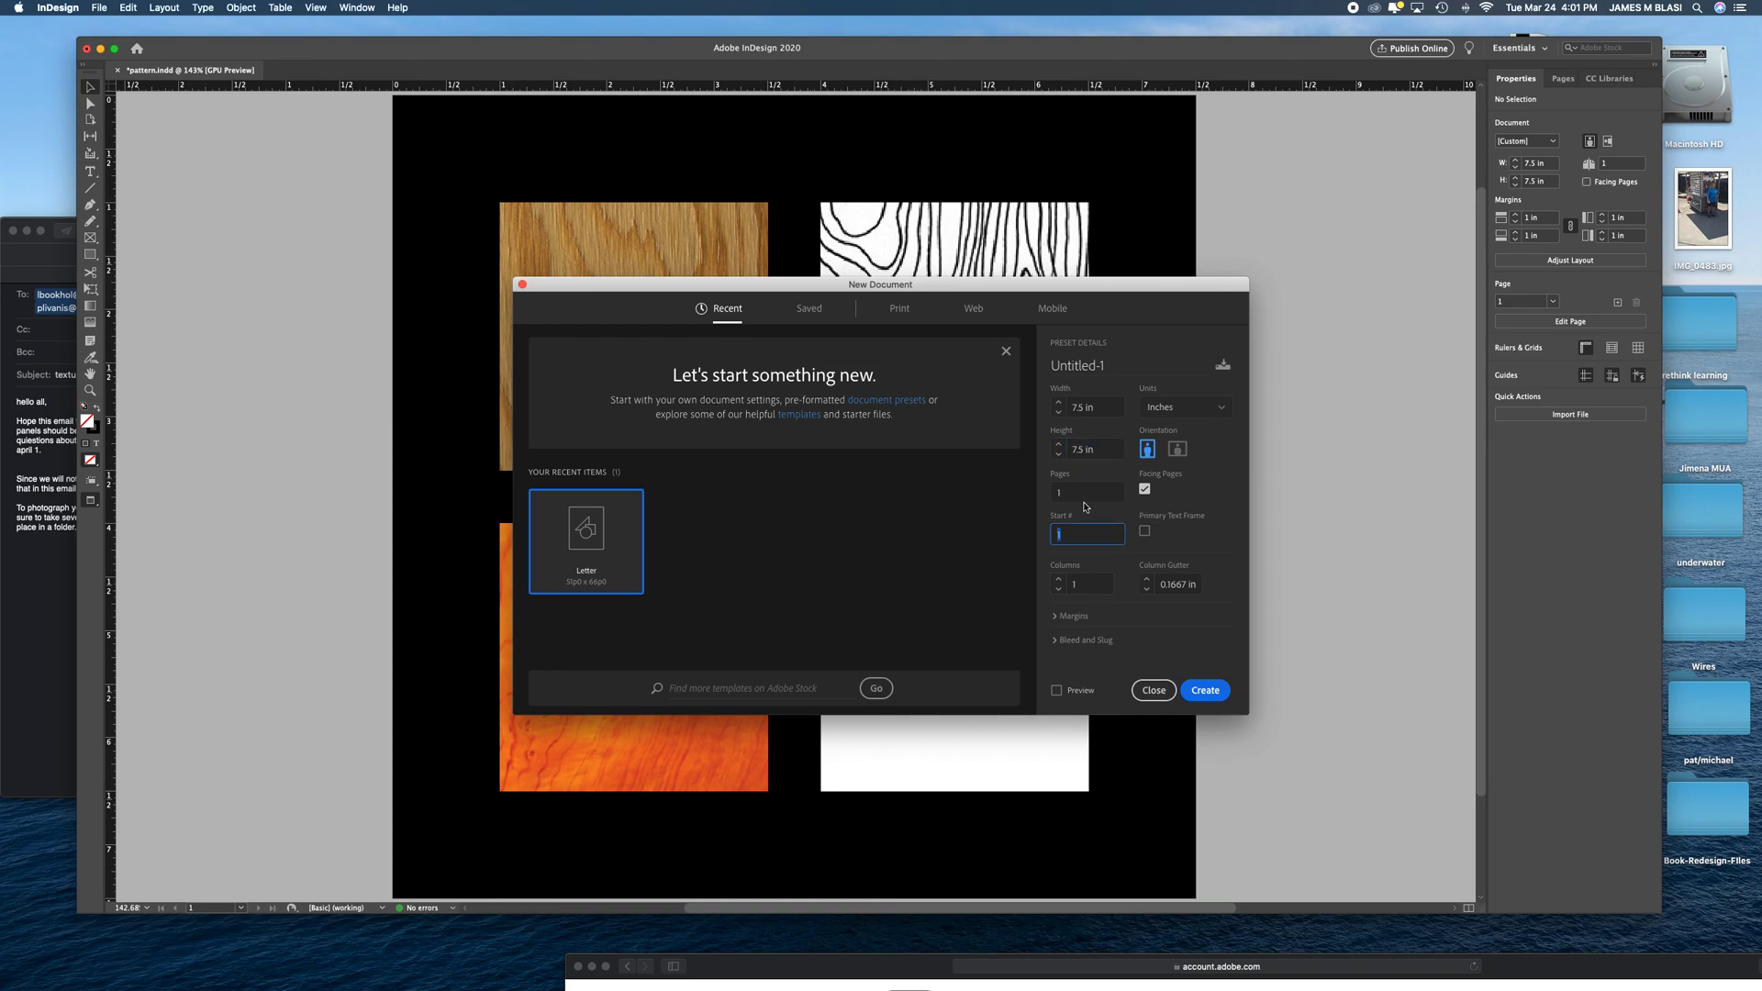
{"action": "left_click", "coordinate": [1146, 490]}
{"action": "left_click", "coordinate": [1071, 615]}
{"action": "left_click", "coordinate": [1078, 595]}
{"action": "type", "text": "1"}
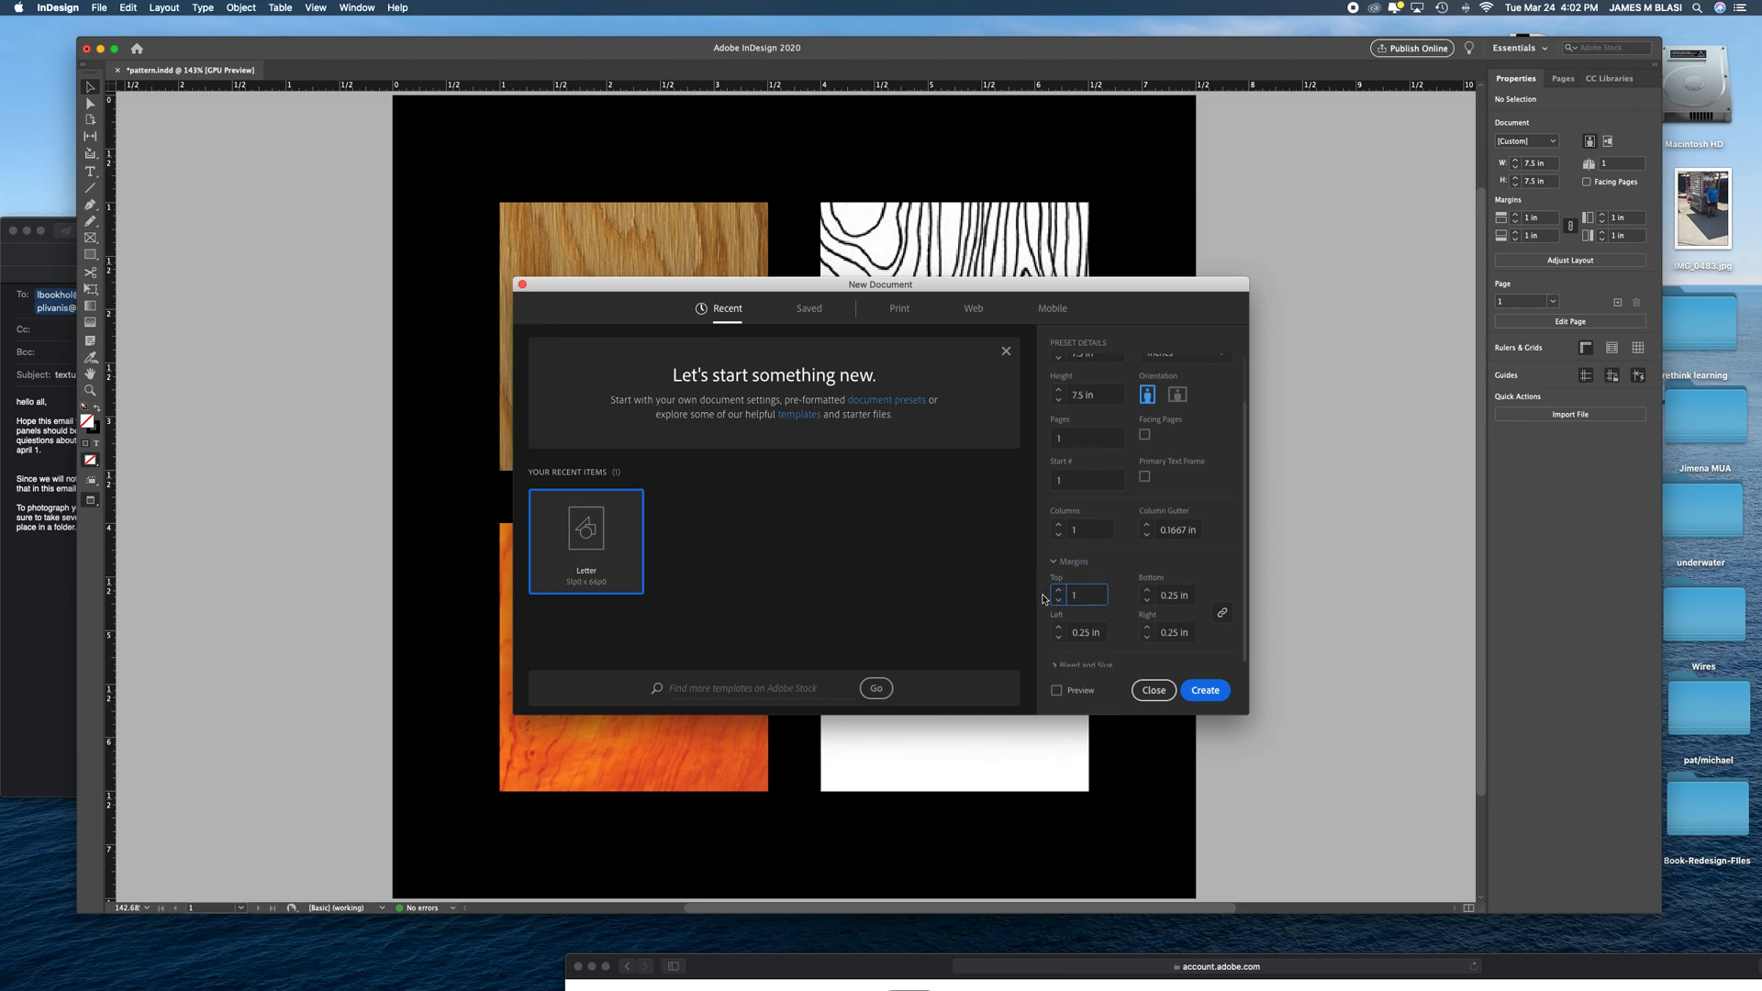
{"action": "key", "text": "Tab"}
{"action": "left_click", "coordinate": [1206, 691]}
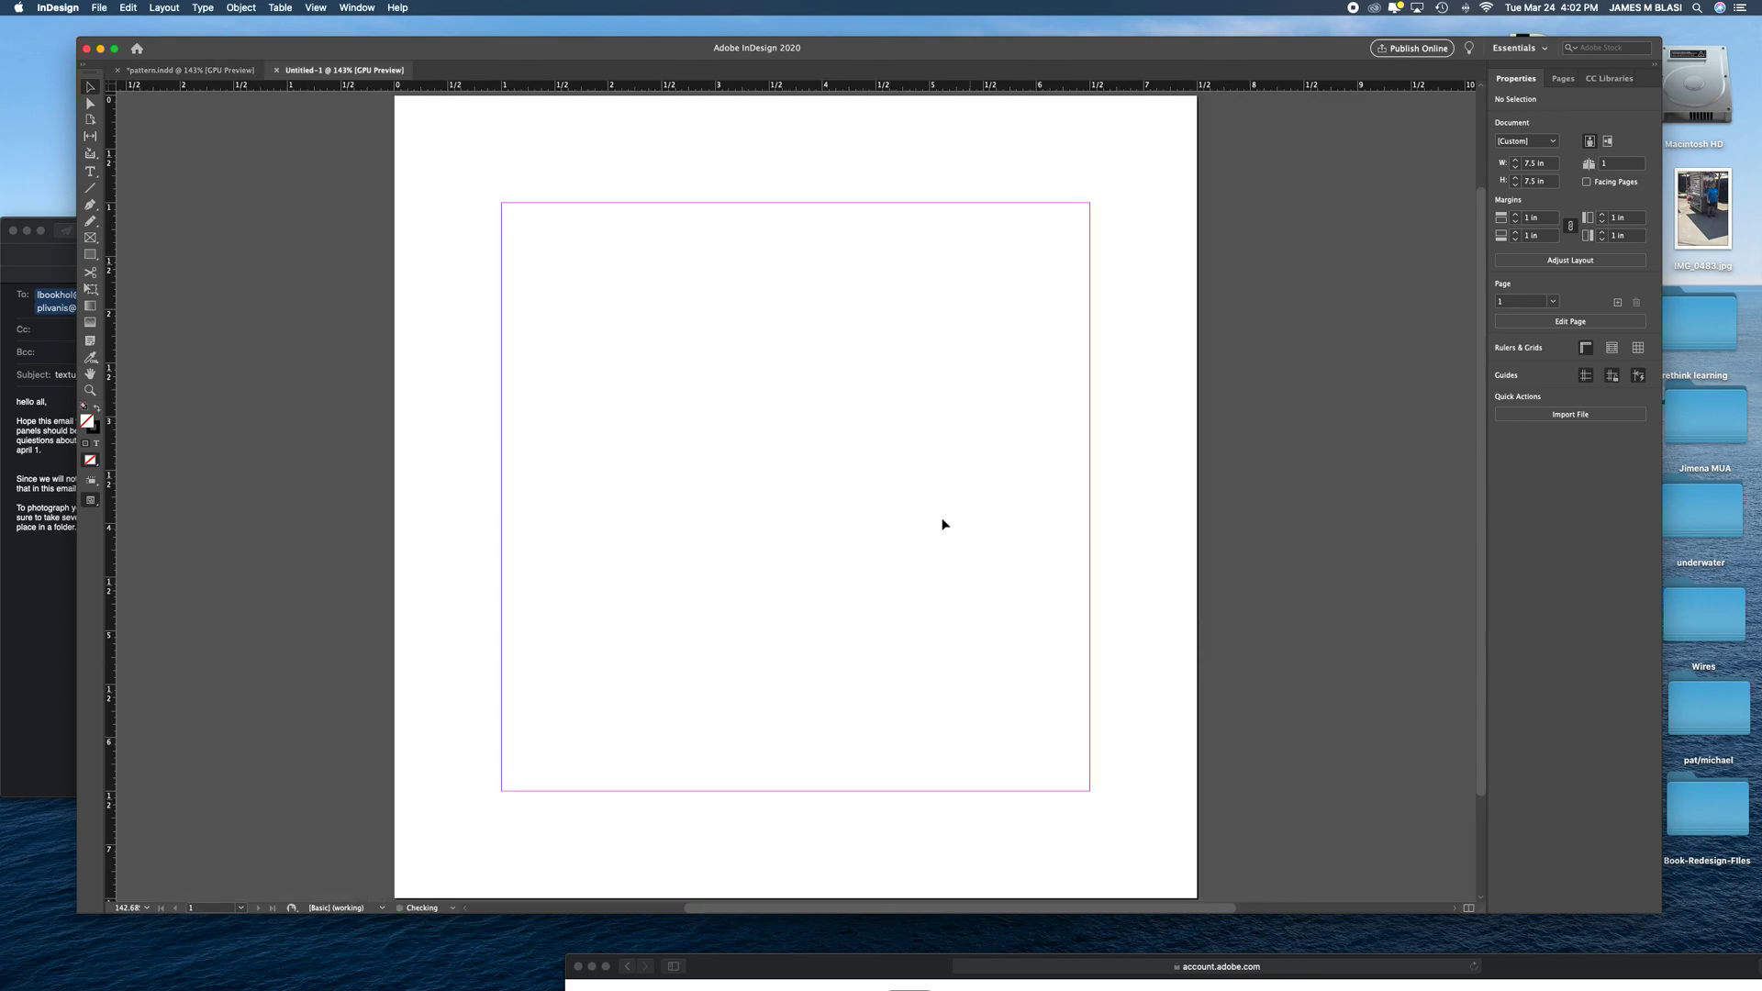
- Switch to the Digital Publishing workspace and move the Swatches panel clear of the tools
{"action": "key", "text": "super+1"}
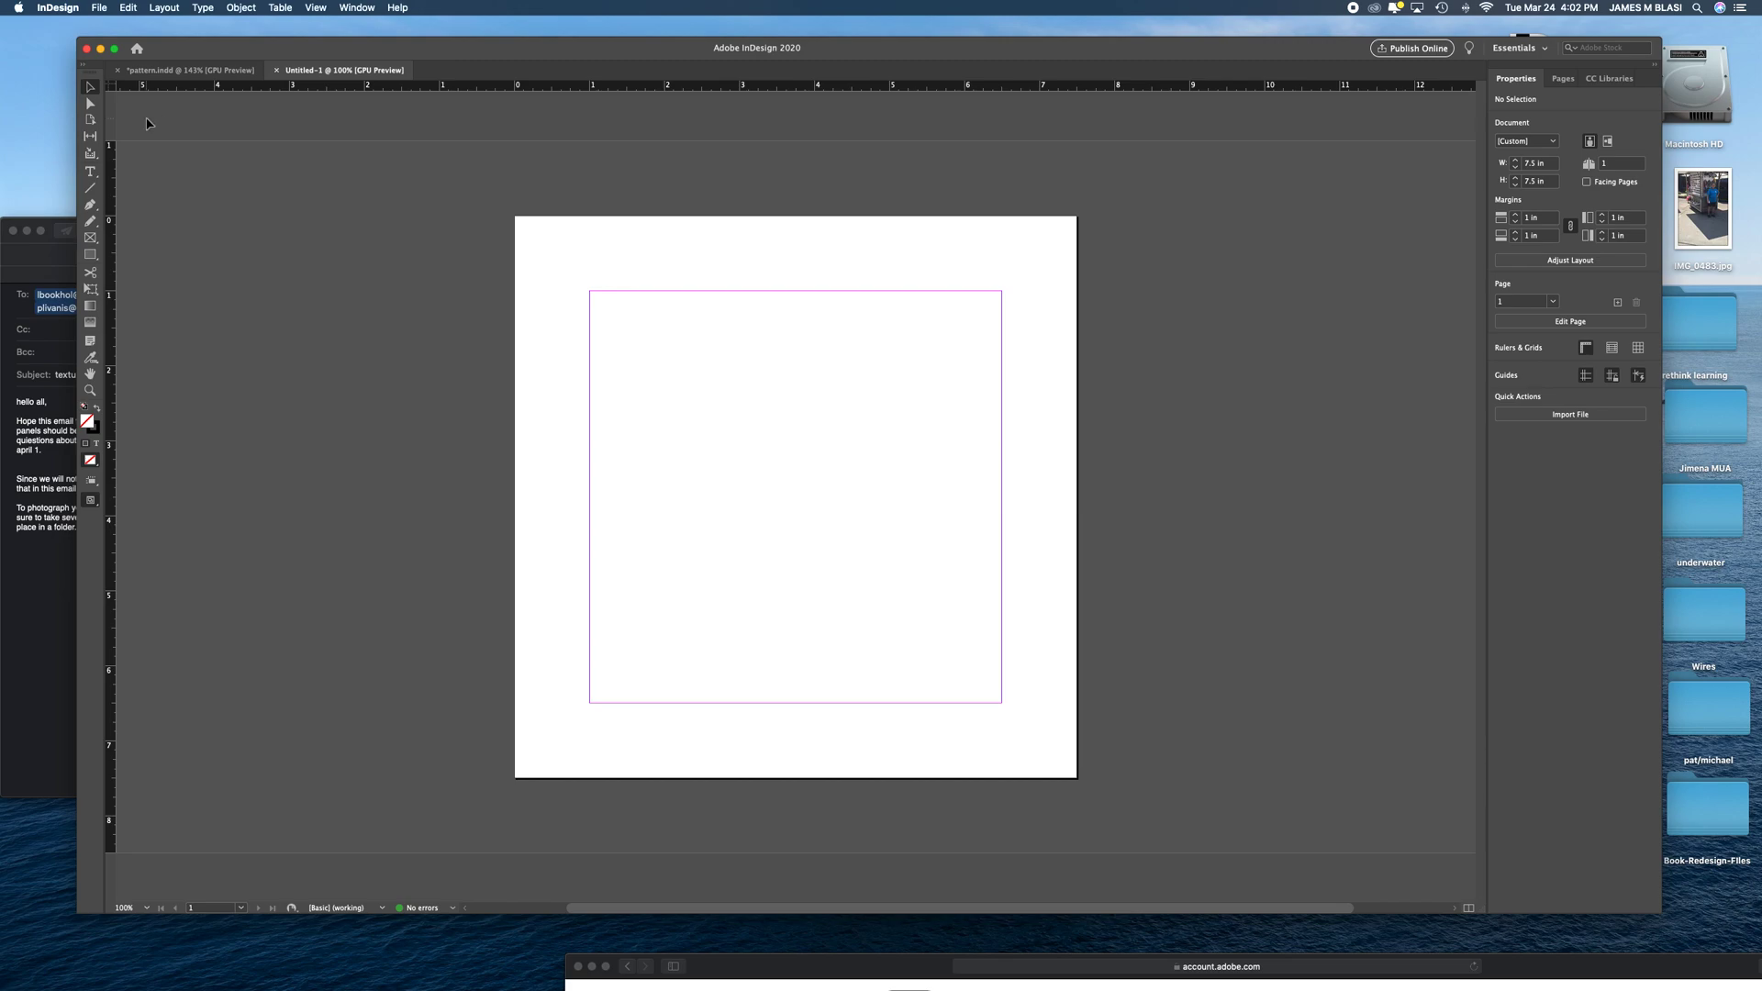
{"action": "left_click", "coordinate": [350, 6]}
{"action": "left_click", "coordinate": [349, 6]}
{"action": "left_click_drag", "start_coordinate": [431, 46], "coordinate": [416, 69]}
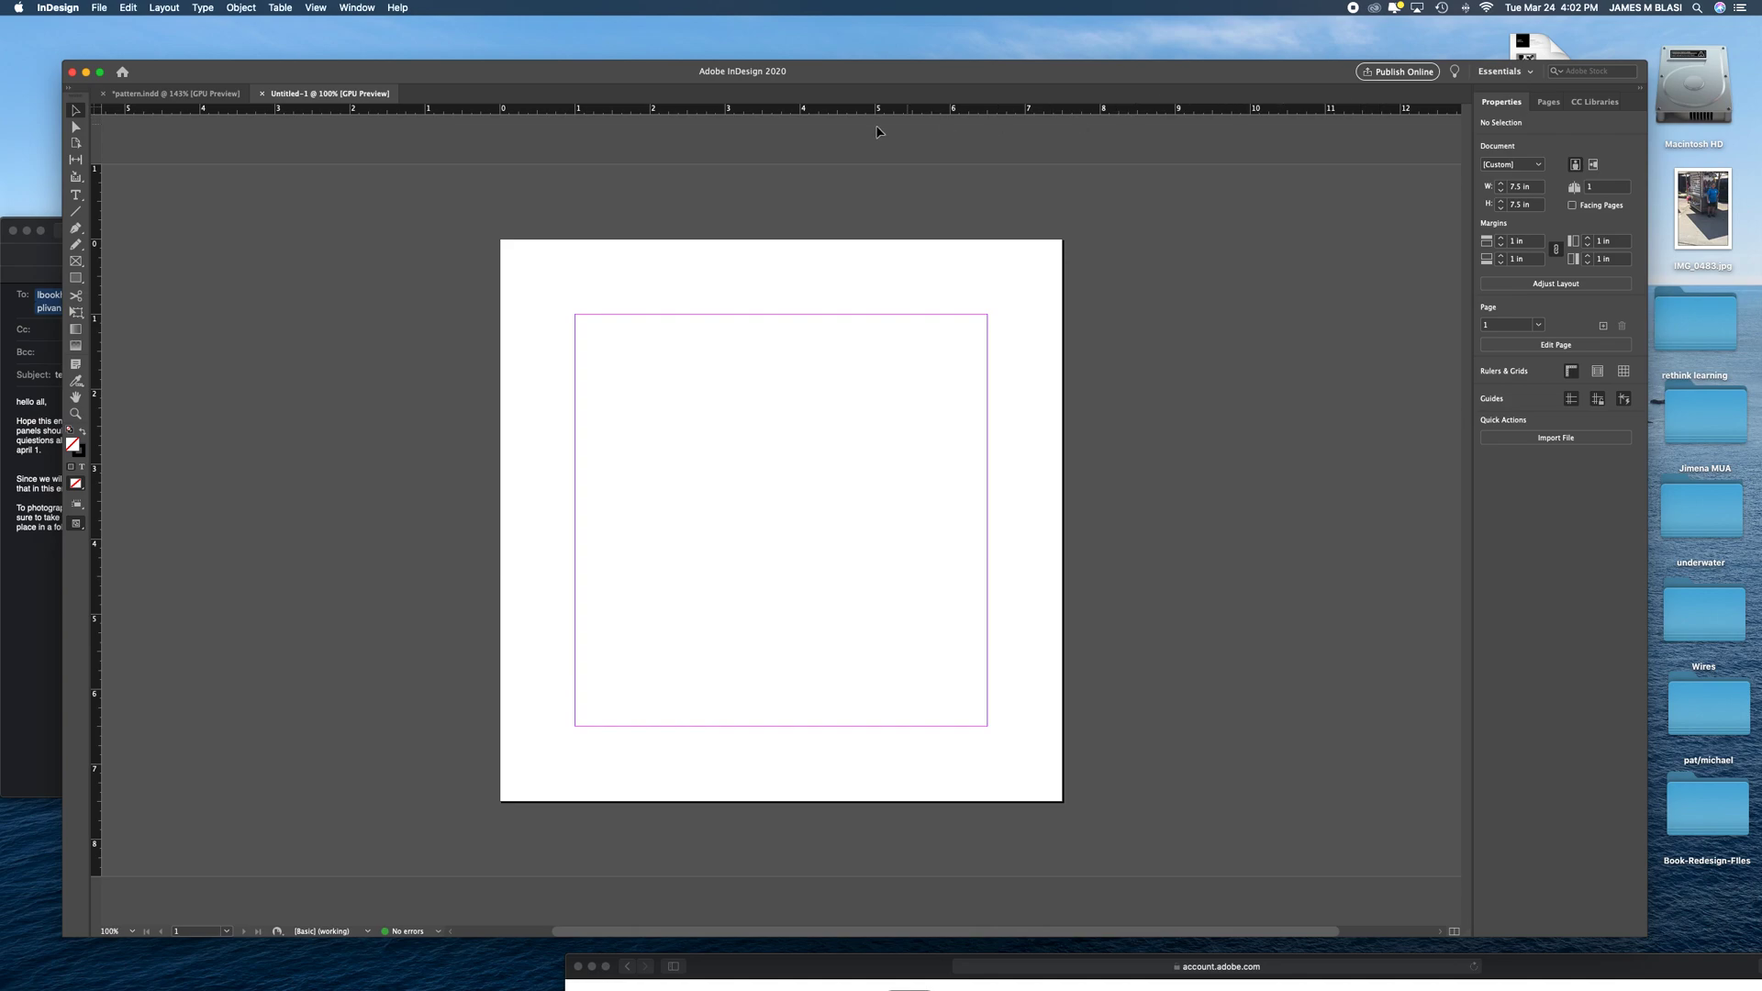
{"action": "left_click", "coordinate": [368, 6]}
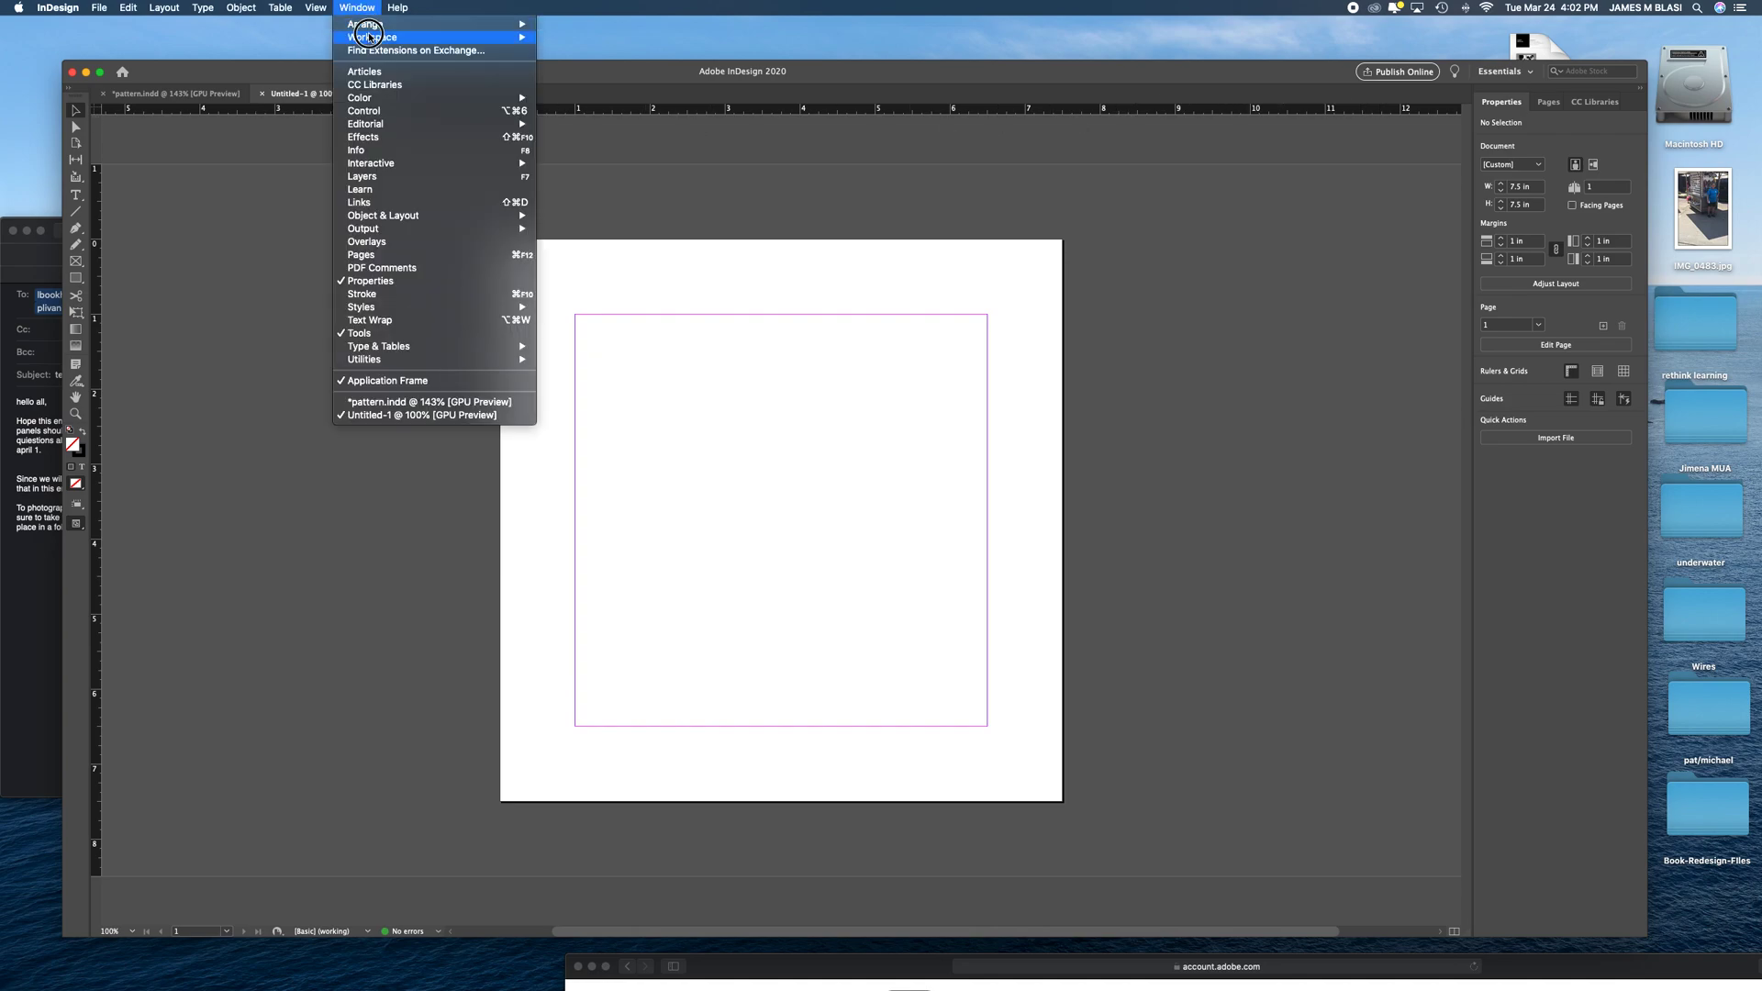
{"action": "mouse_move", "coordinate": [395, 37]}
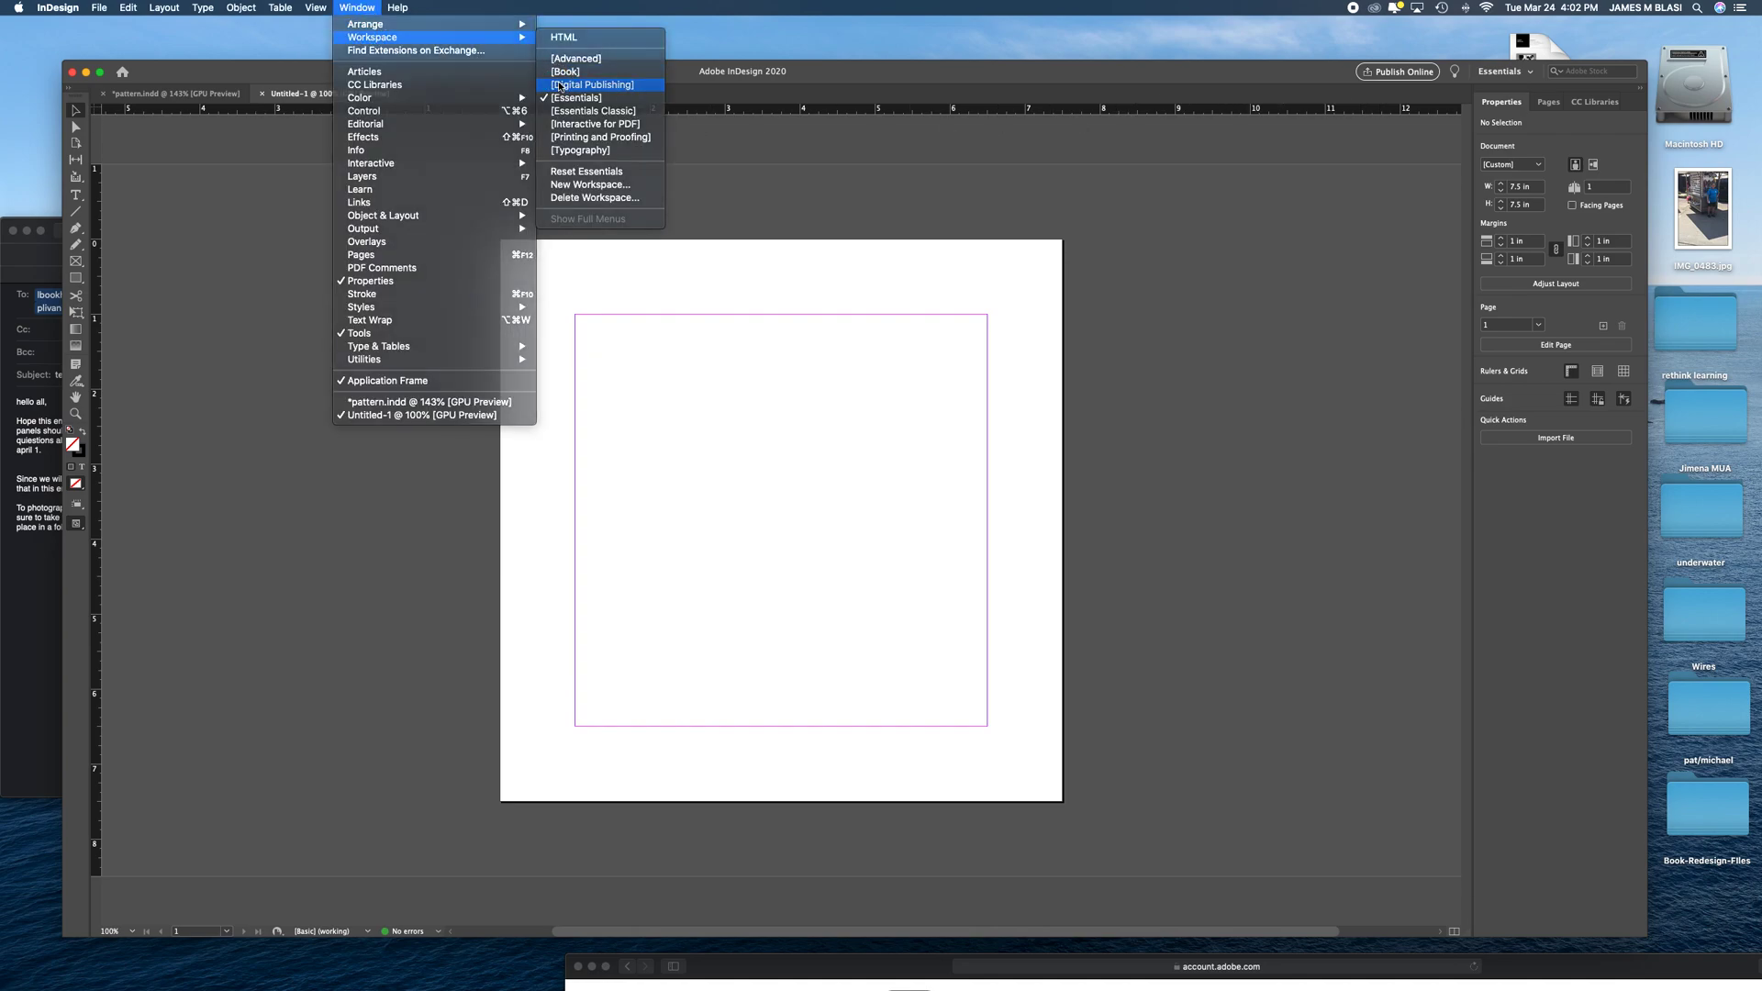
{"action": "left_click", "coordinate": [559, 83]}
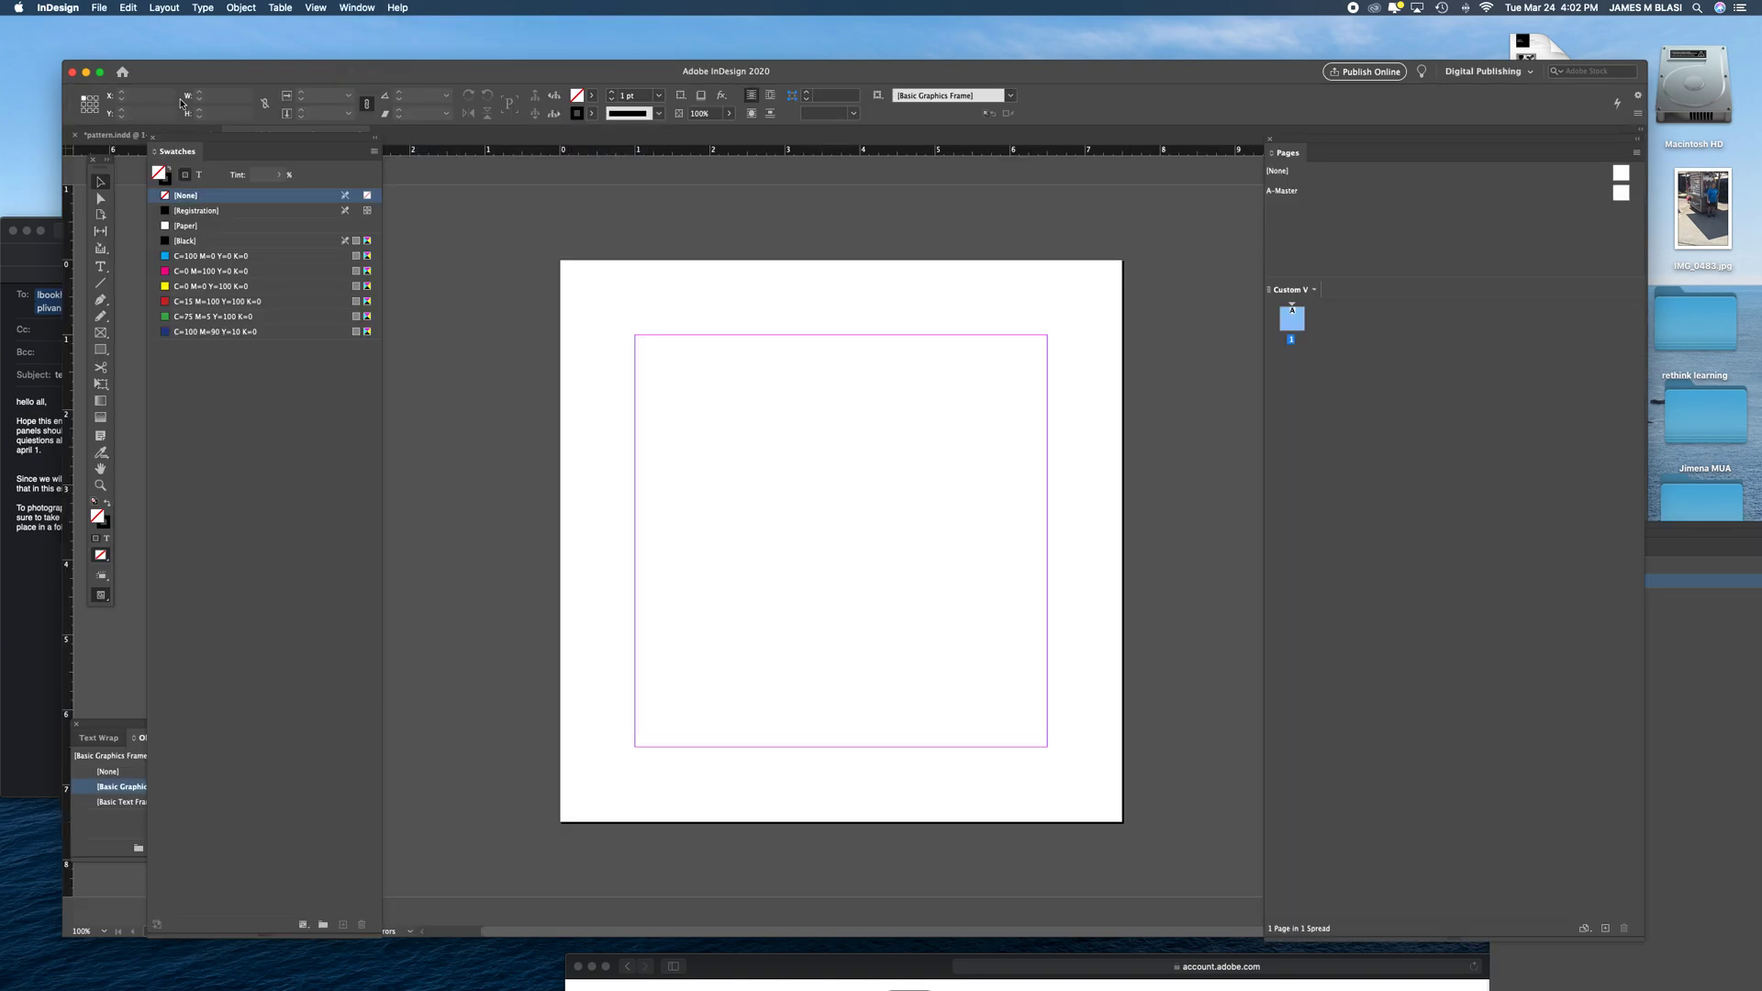
{"action": "left_click_drag", "start_coordinate": [483, 72], "coordinate": [463, 48]}
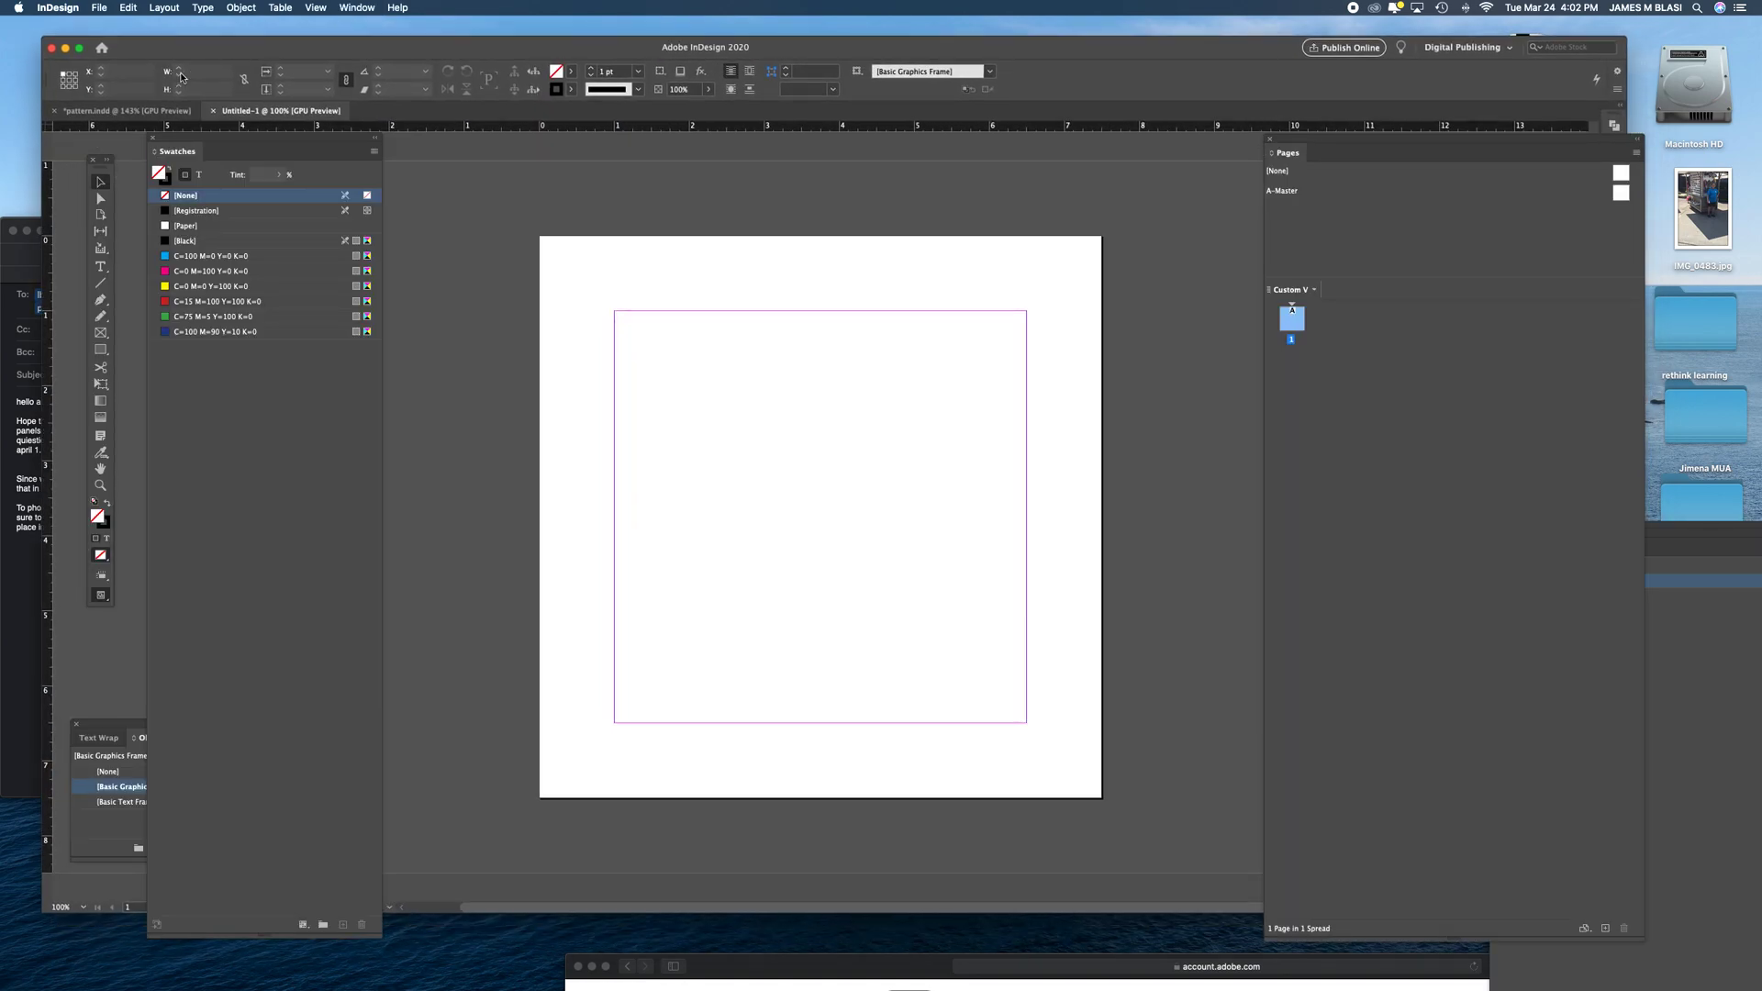
{"action": "left_click_drag", "start_coordinate": [190, 152], "coordinate": [263, 228]}
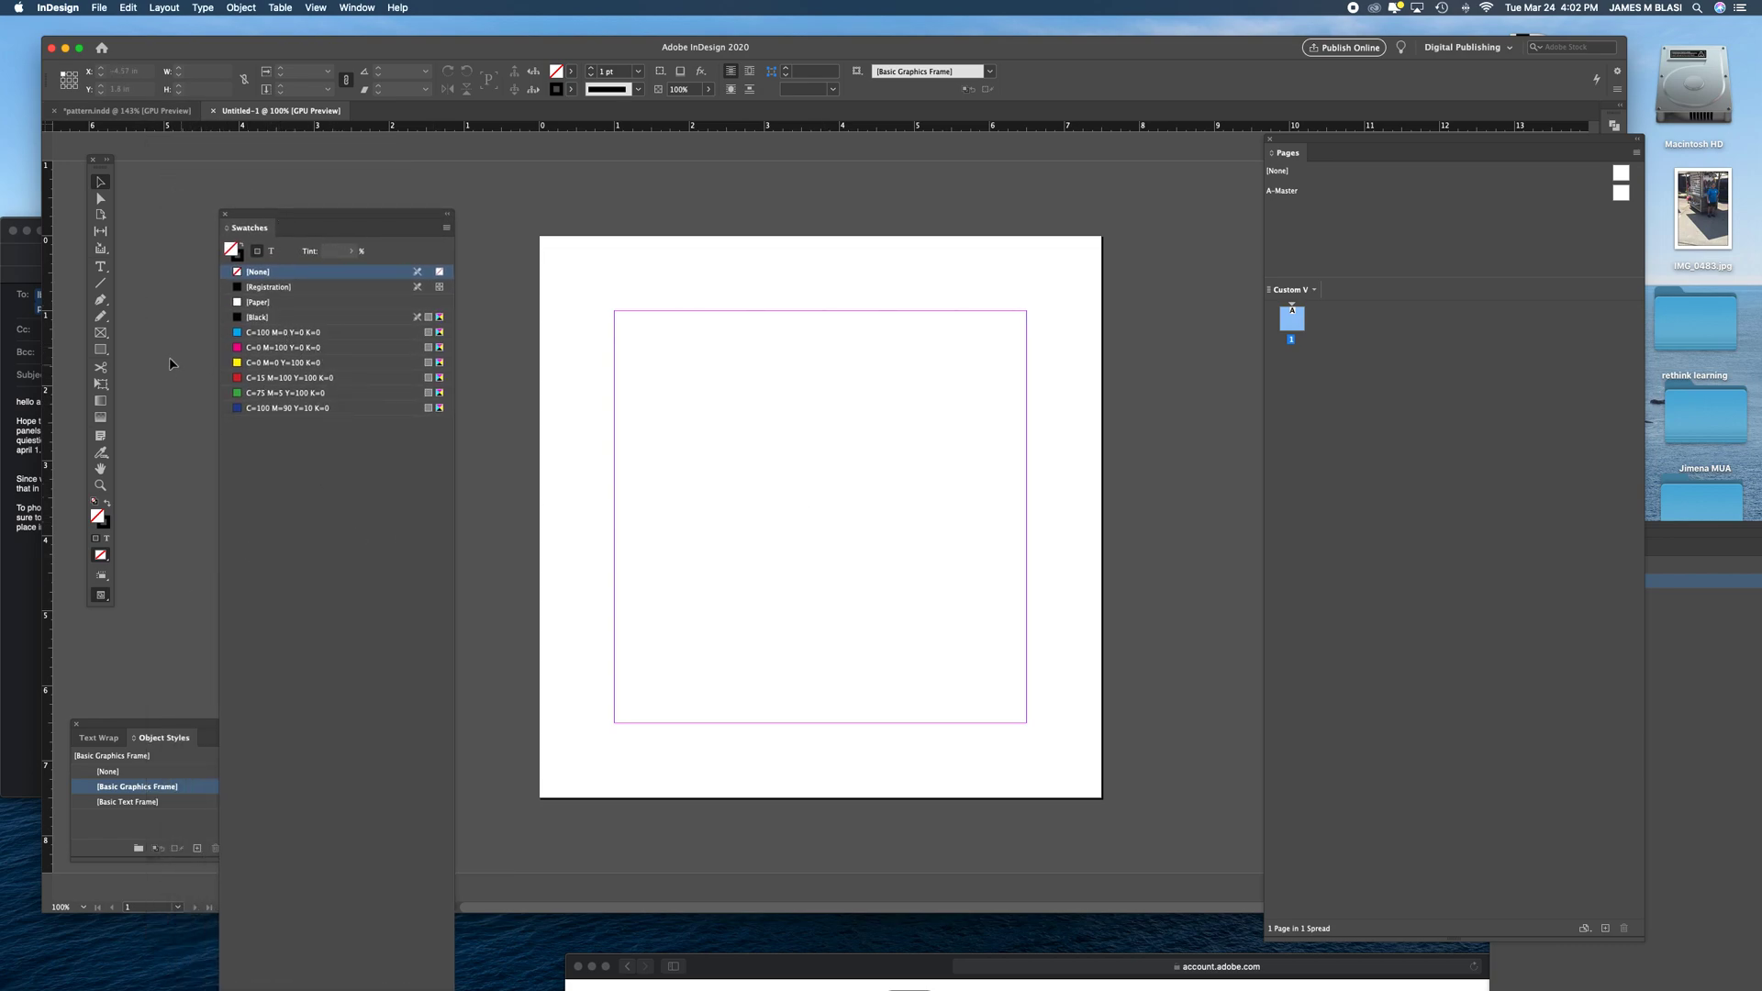
- Draw a 7.5 × 7.5 in rectangle frame covering the whole page and fill it with Black
{"action": "left_click", "coordinate": [102, 335]}
{"action": "left_click_drag", "start_coordinate": [540, 237], "coordinate": [1102, 801]}
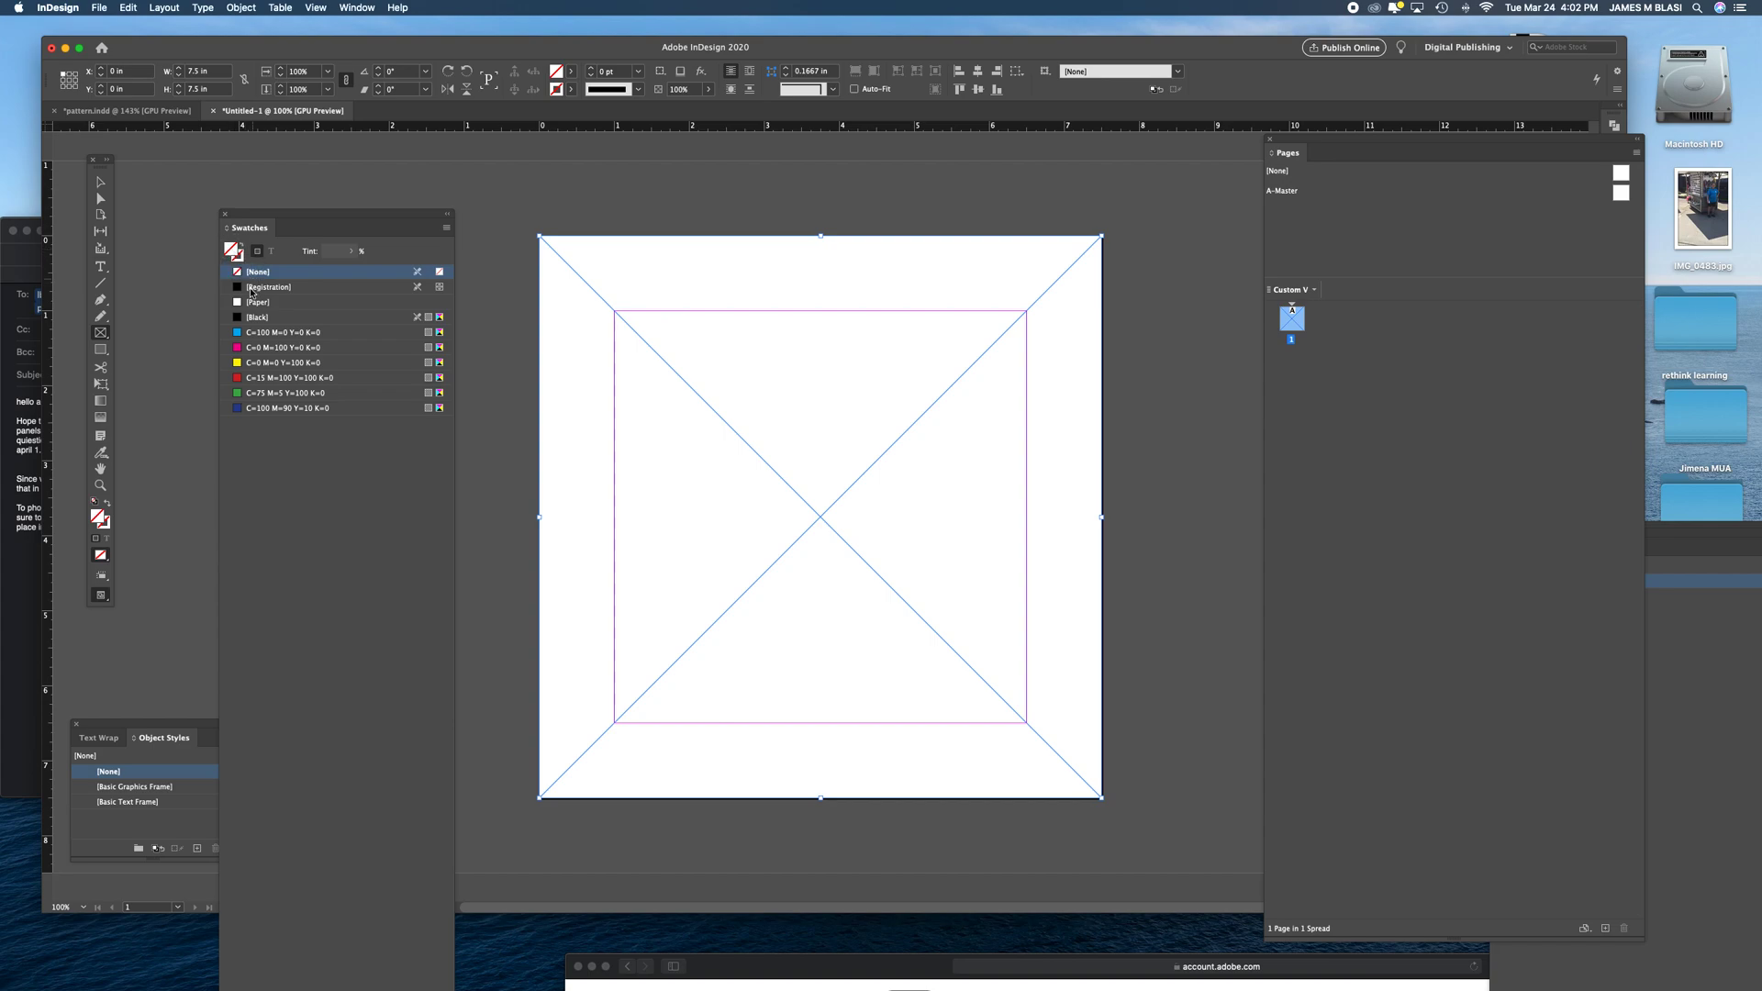
{"action": "left_click", "coordinate": [253, 318]}
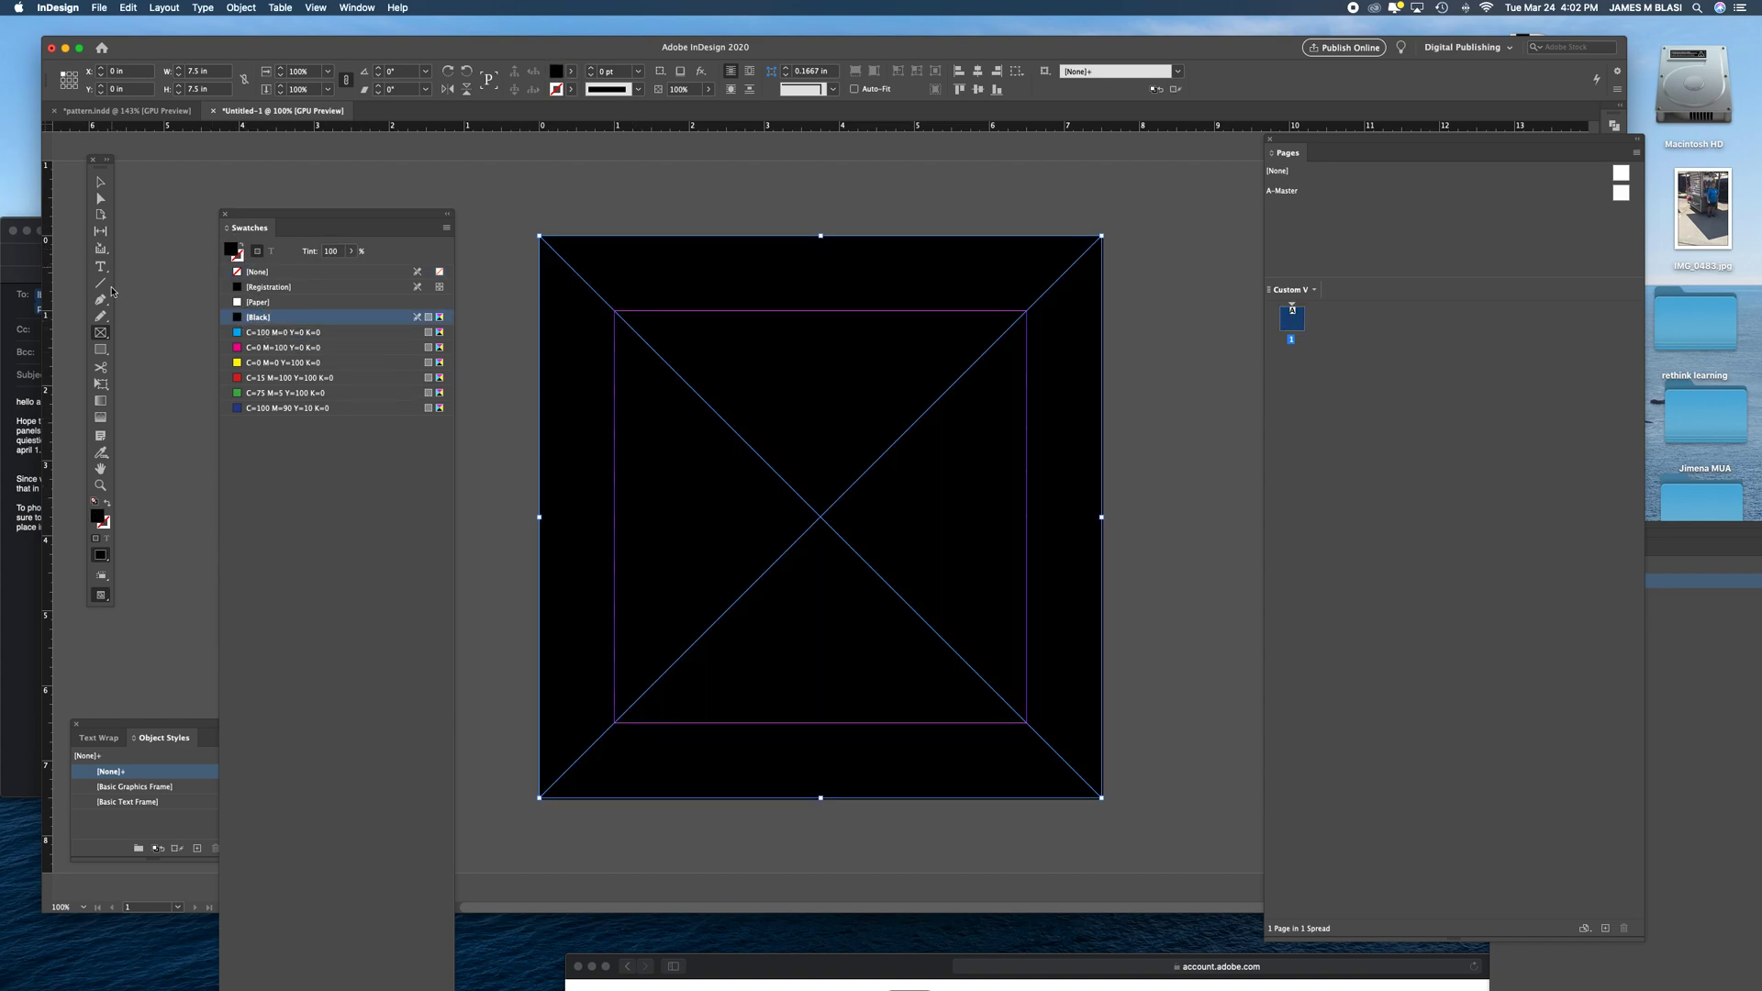
- Draw a square frame about 2.3 in wide filled with Paper and align it to the page's upper-left margin corner
{"action": "left_click_drag", "start_coordinate": [585, 318], "coordinate": [757, 490]}
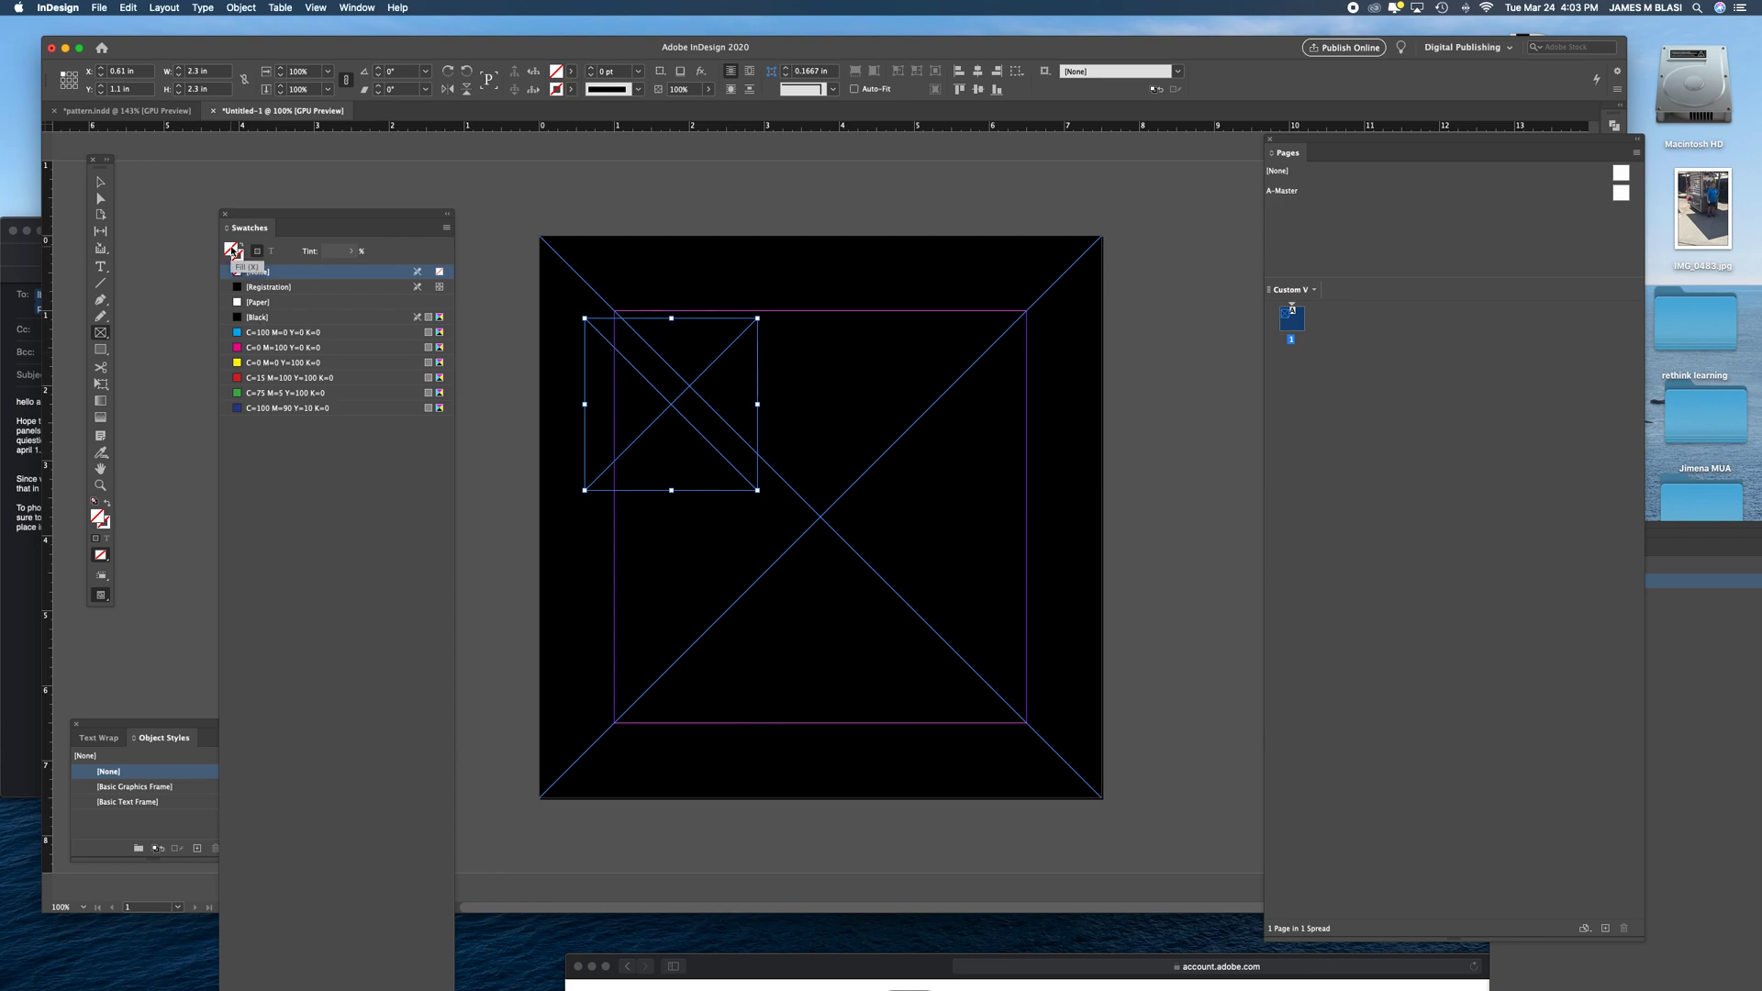
{"action": "left_click", "coordinate": [254, 304]}
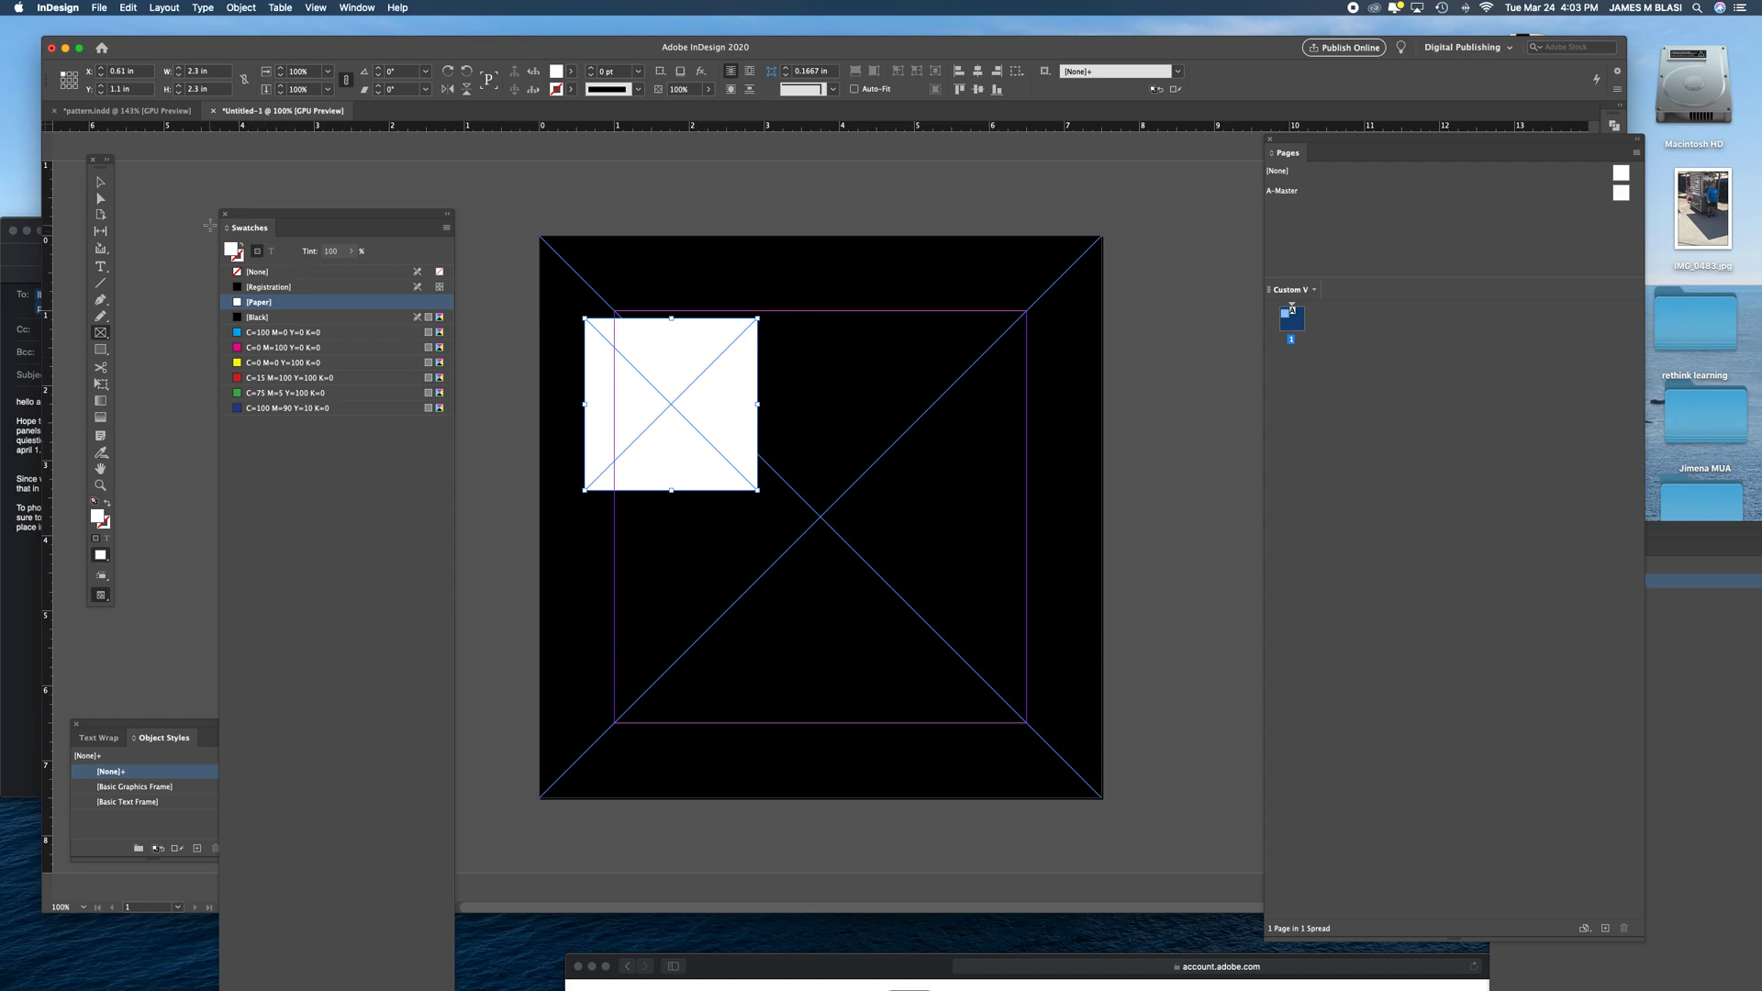
{"action": "left_click", "coordinate": [102, 187]}
{"action": "left_click_drag", "start_coordinate": [703, 402], "coordinate": [736, 407]}
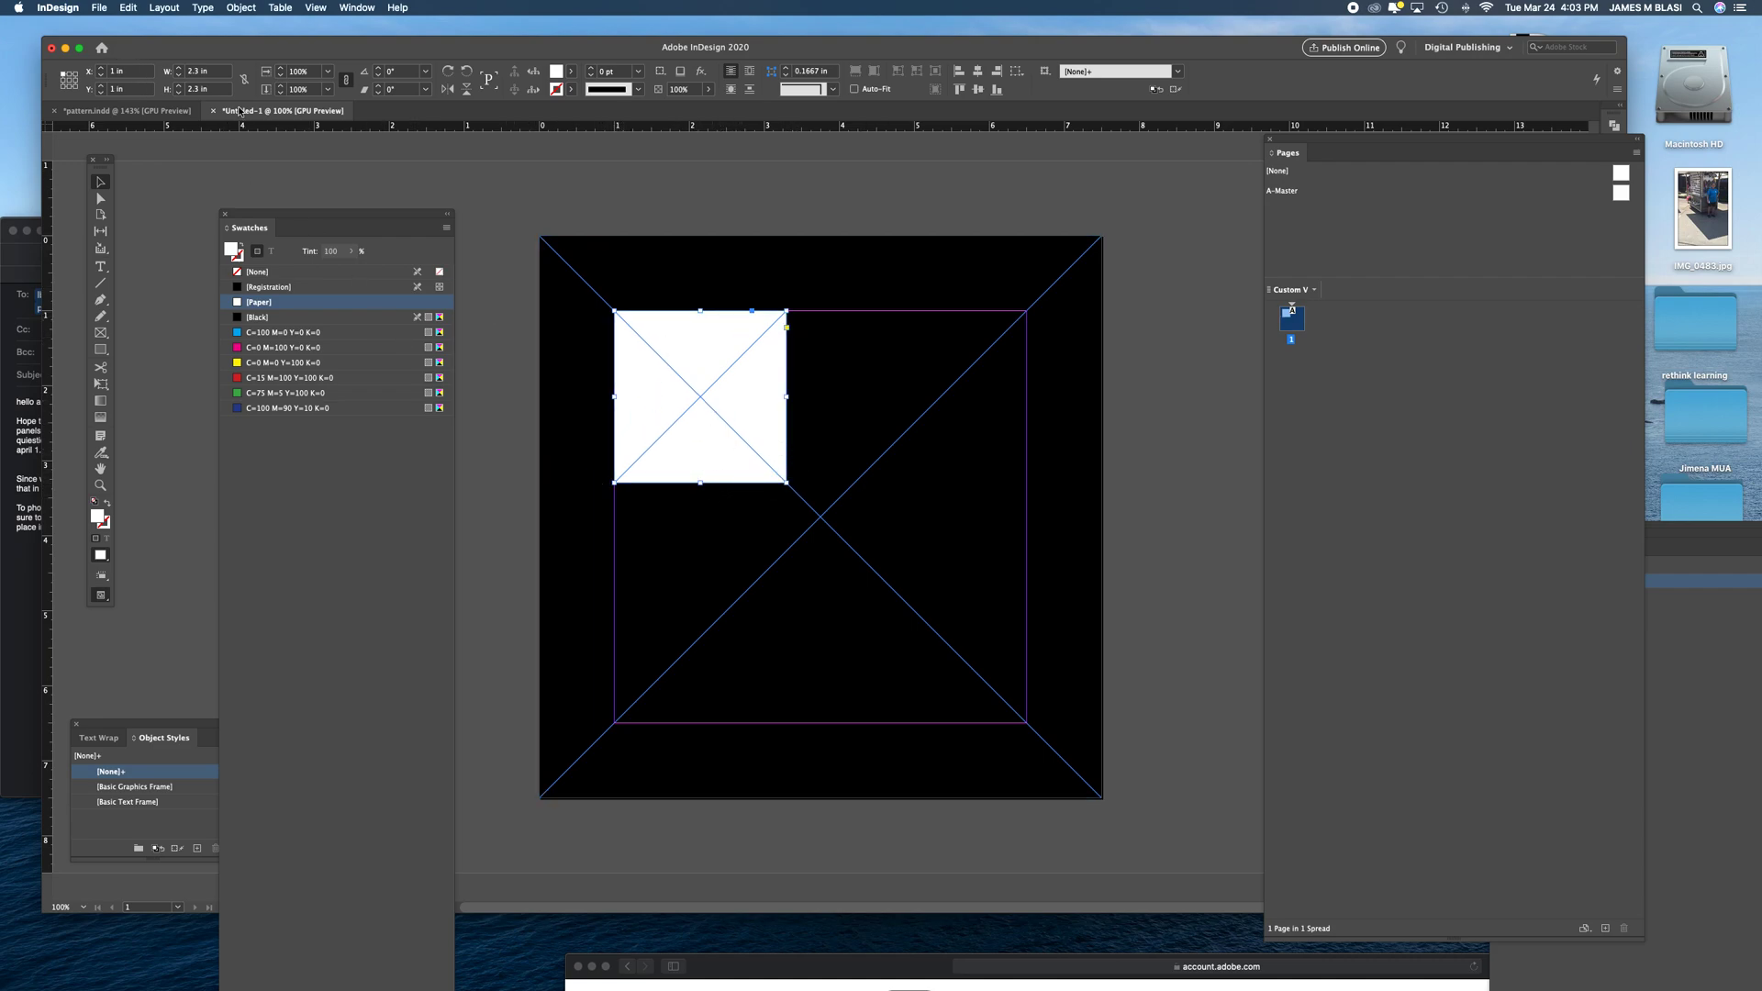
- Set the white frame's width and height to 2.5 in
{"action": "left_click", "coordinate": [199, 73]}
{"action": "type", "text": "2.5"}
{"action": "key", "text": "Tab"}
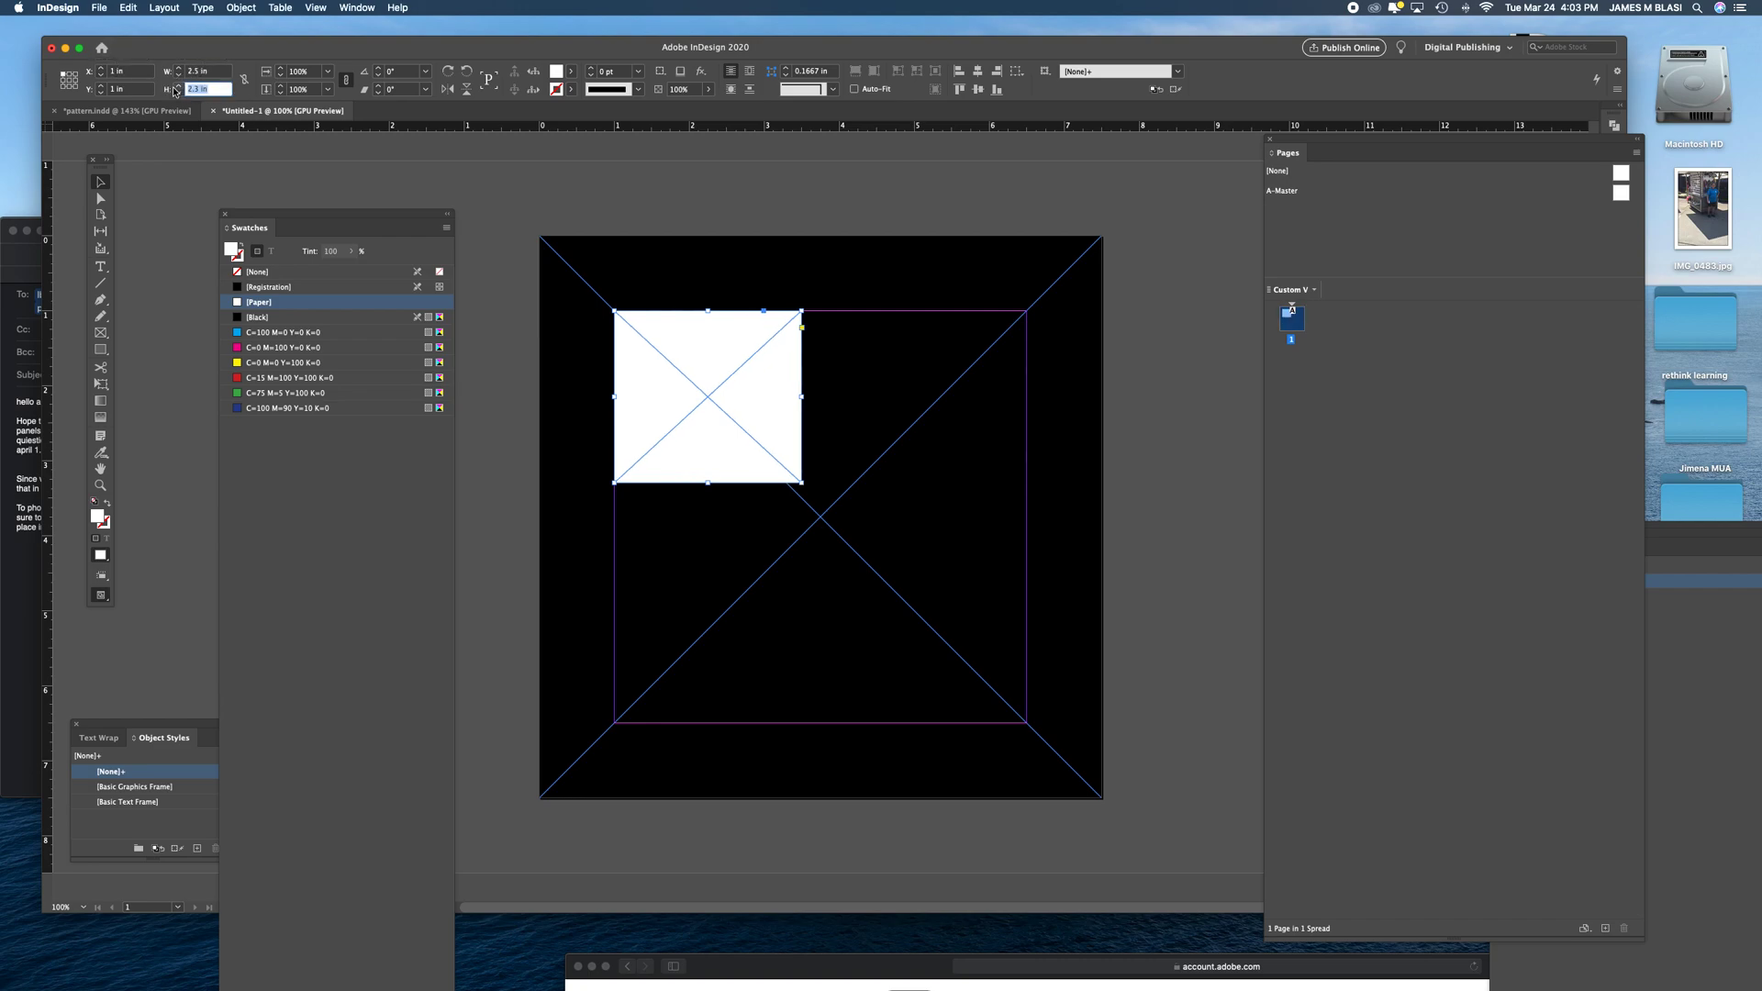
{"action": "type", "text": "2.5"}
{"action": "key", "text": "shift+Tab"}
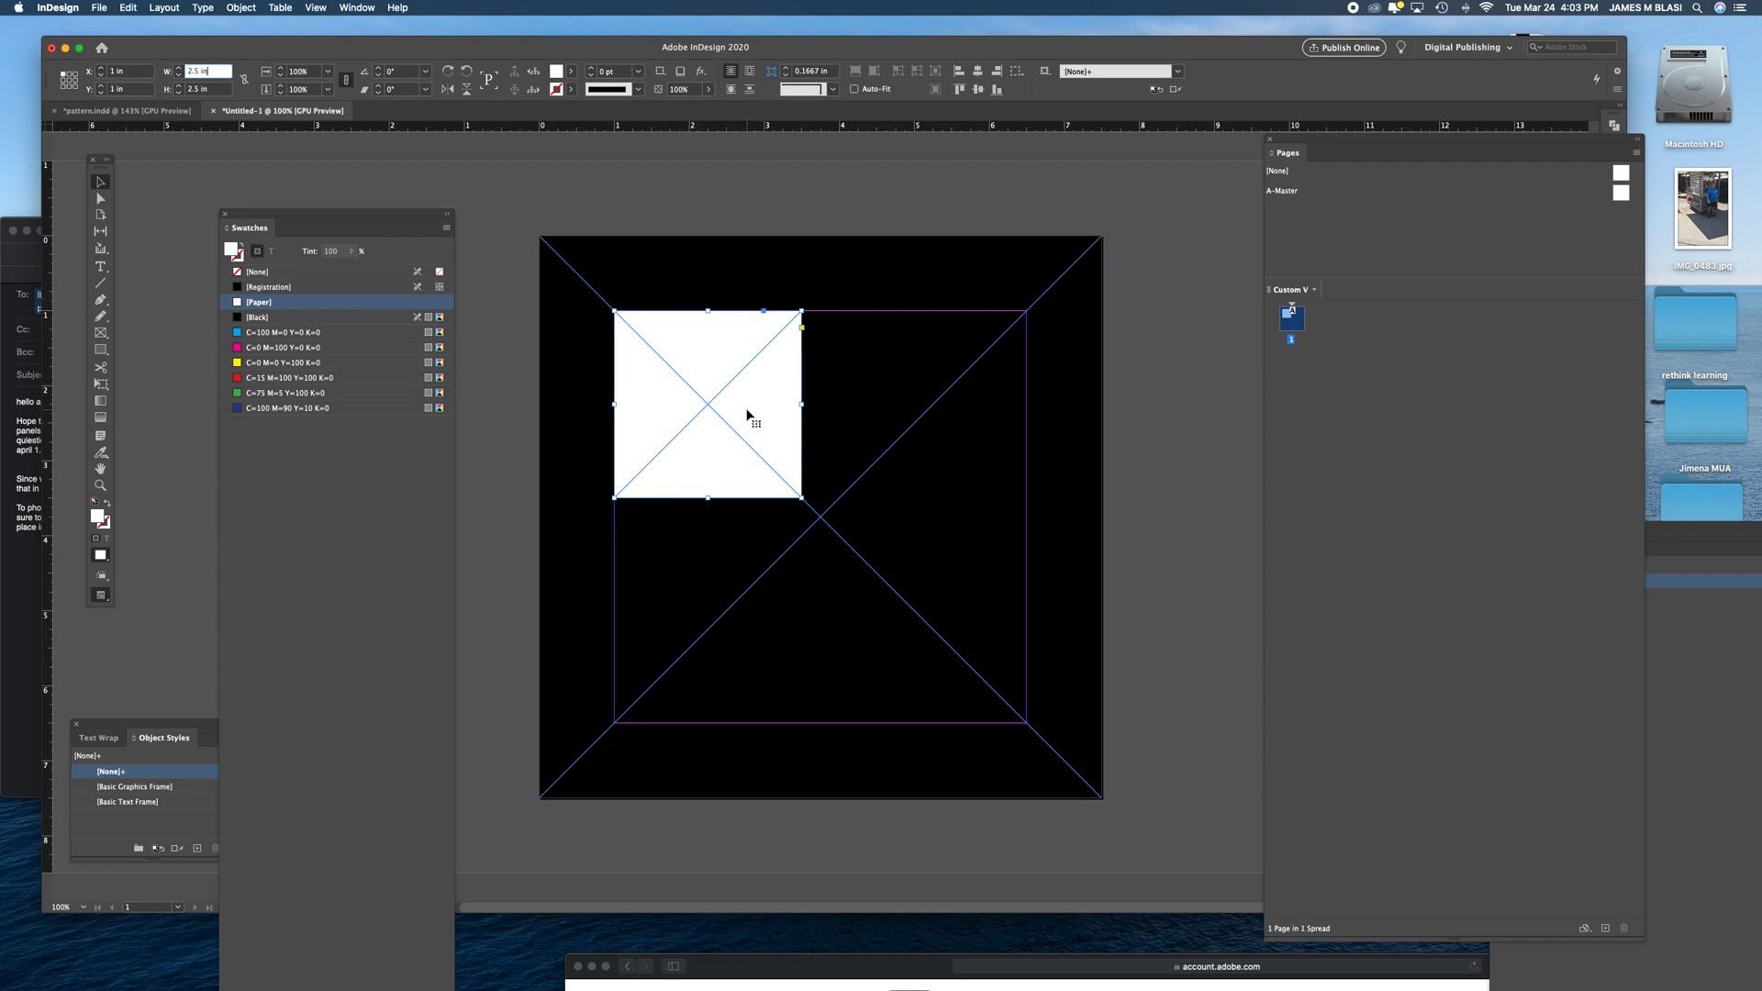
- Duplicate the white frame into the other three margin corners to form a two-by-two grid
{"action": "left_click_drag", "start_coordinate": [748, 414], "coordinate": [979, 415]}
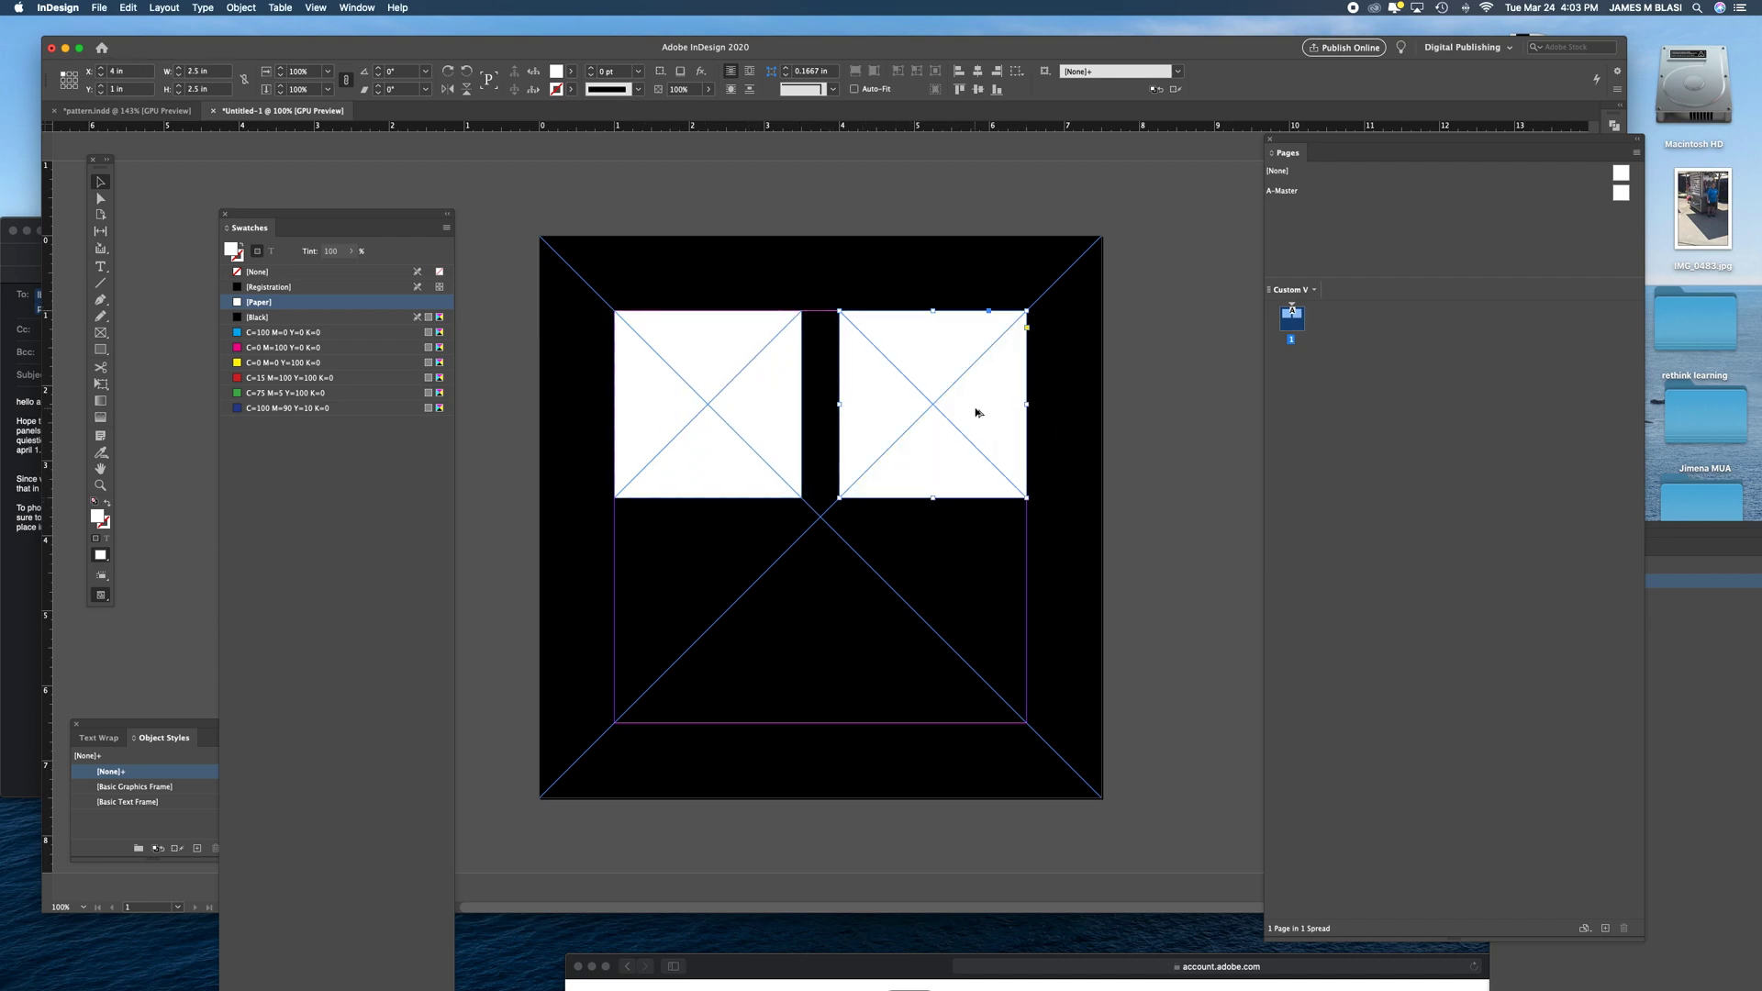
{"action": "left_click_drag", "start_coordinate": [978, 414], "coordinate": [758, 631]}
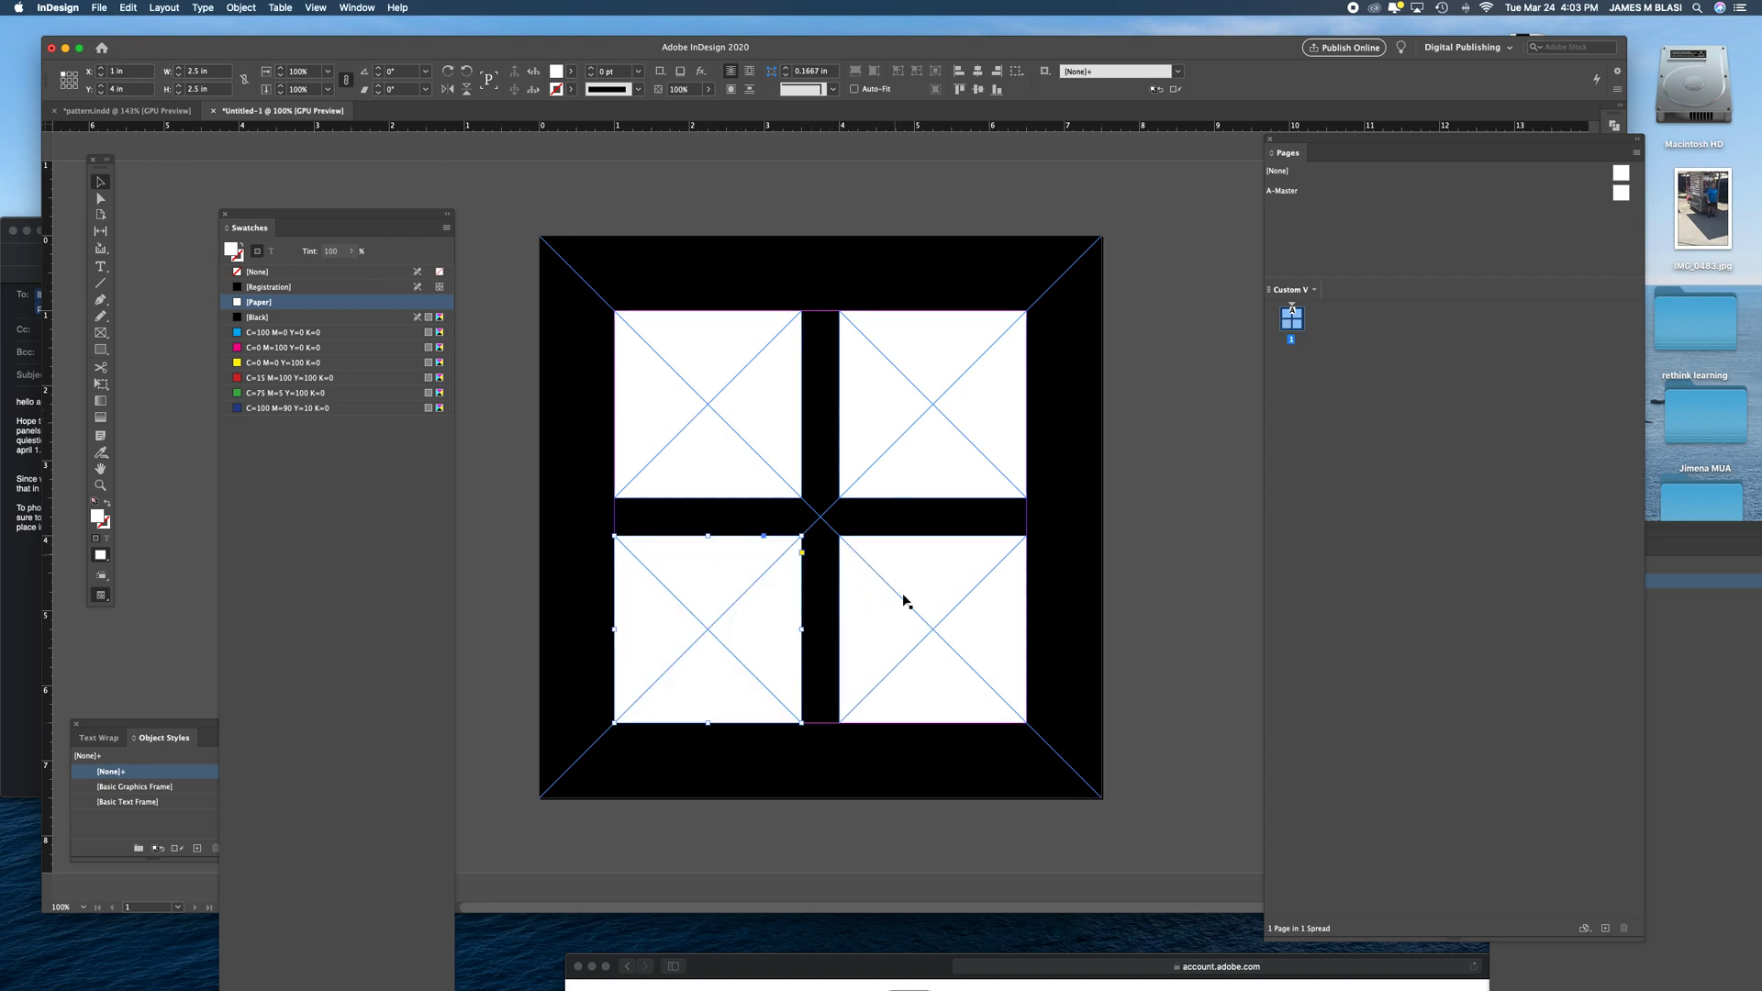
{"action": "left_click", "coordinate": [529, 463]}
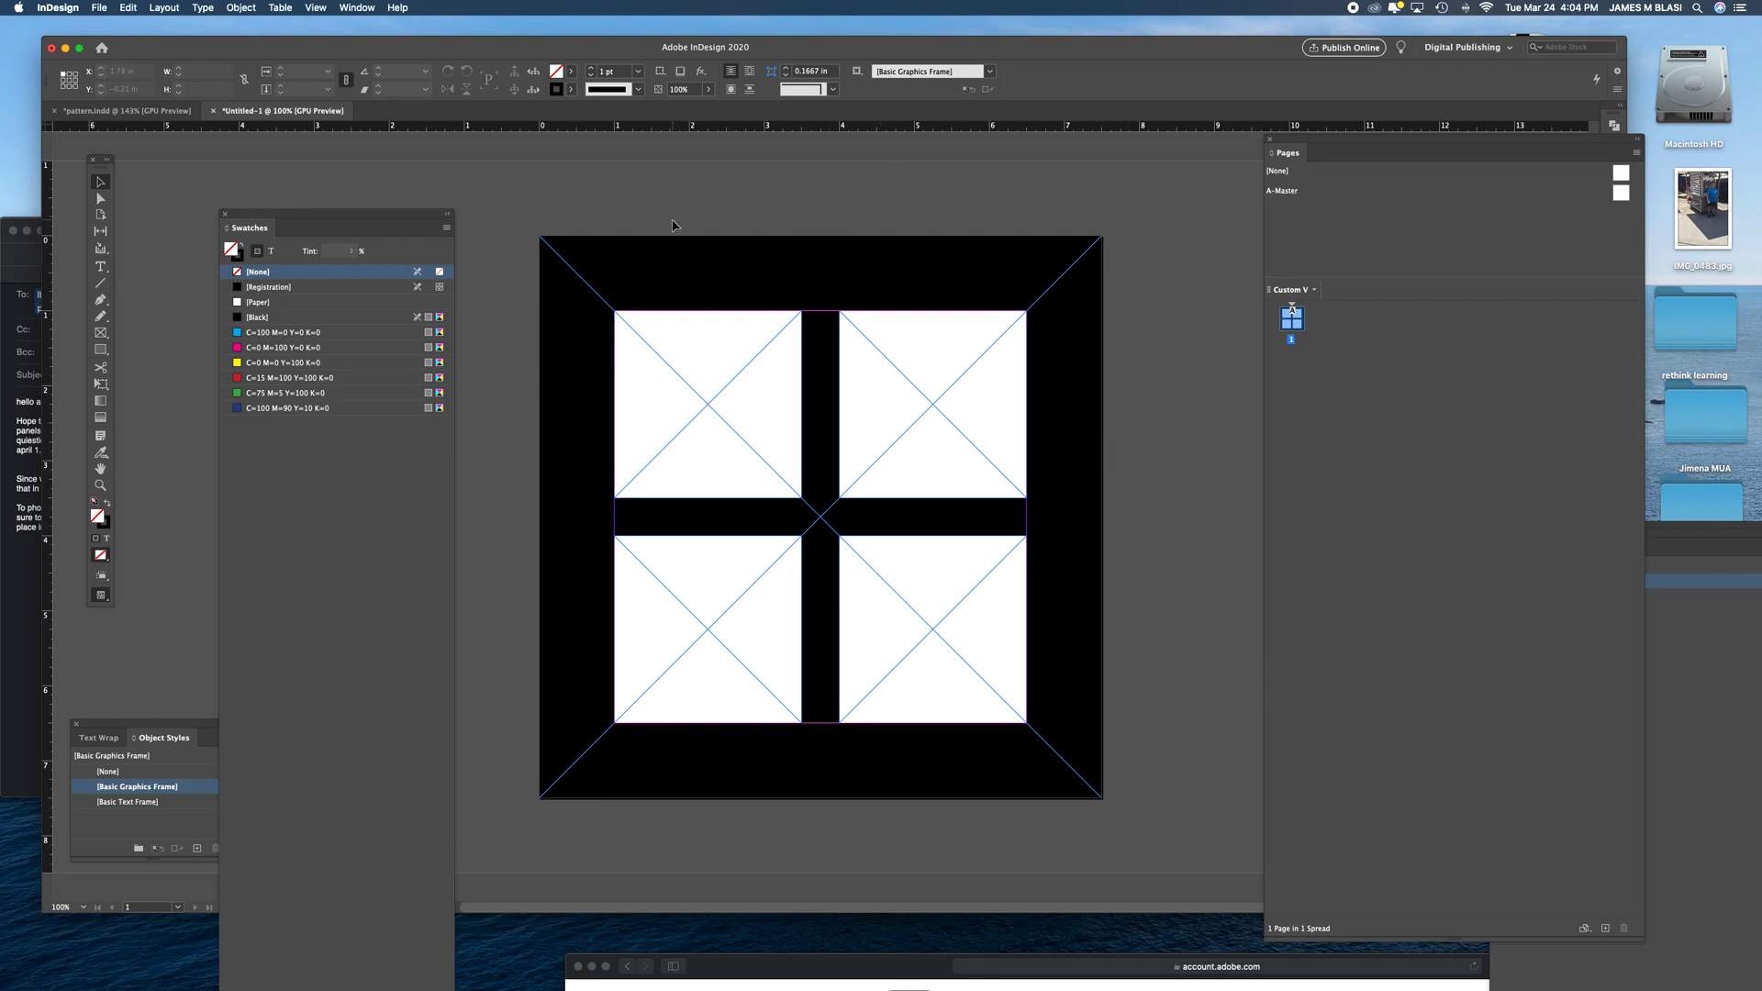
- Place the wood-background image from the Pattern Project folder into the upper-left white frame
{"action": "left_click", "coordinate": [661, 349]}
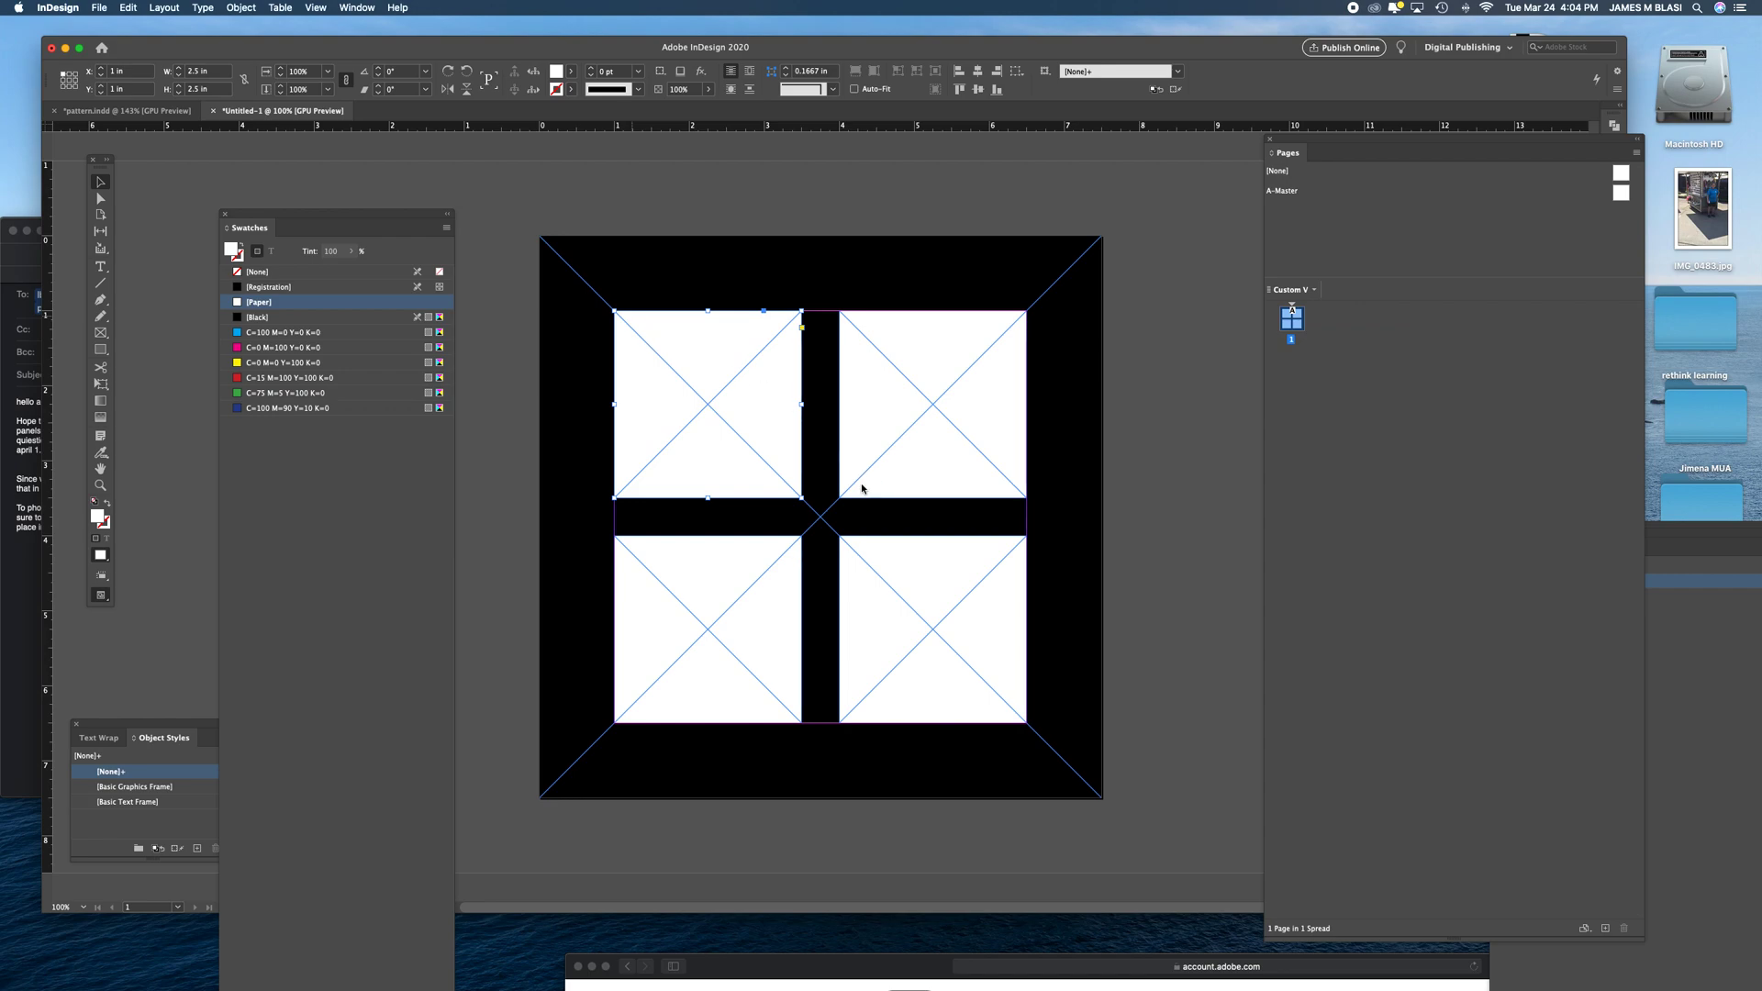
{"action": "key", "text": "super+d"}
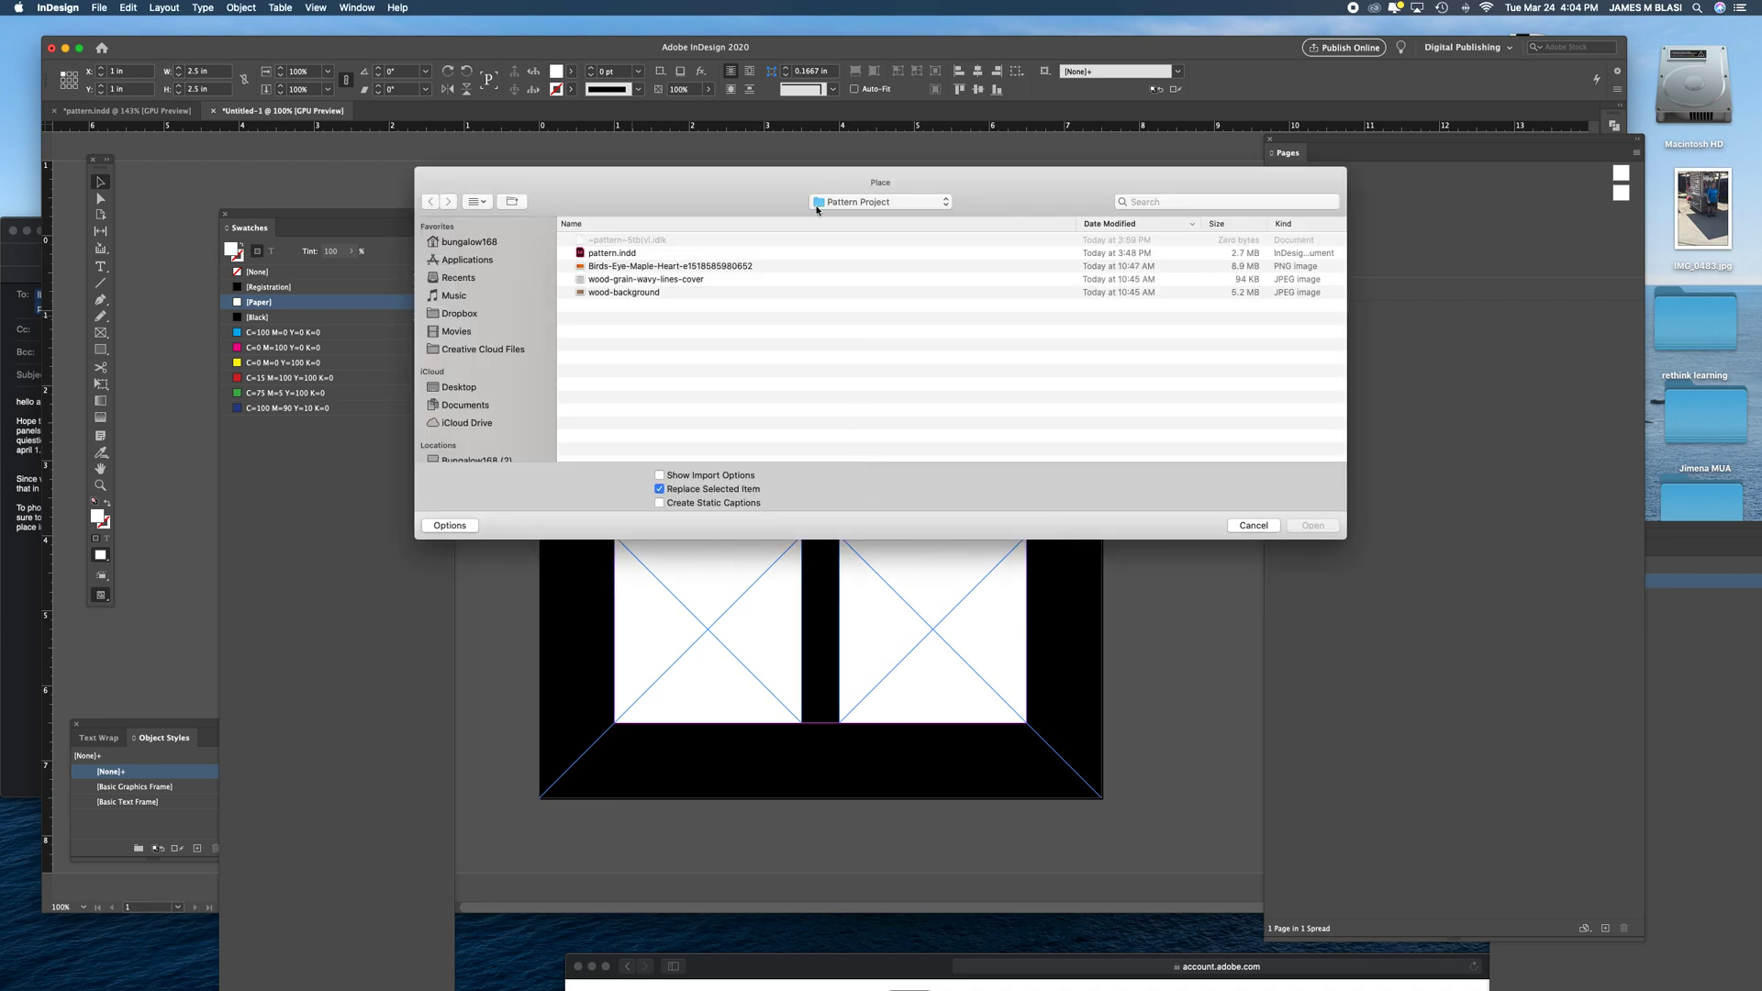
{"action": "left_click", "coordinate": [877, 204]}
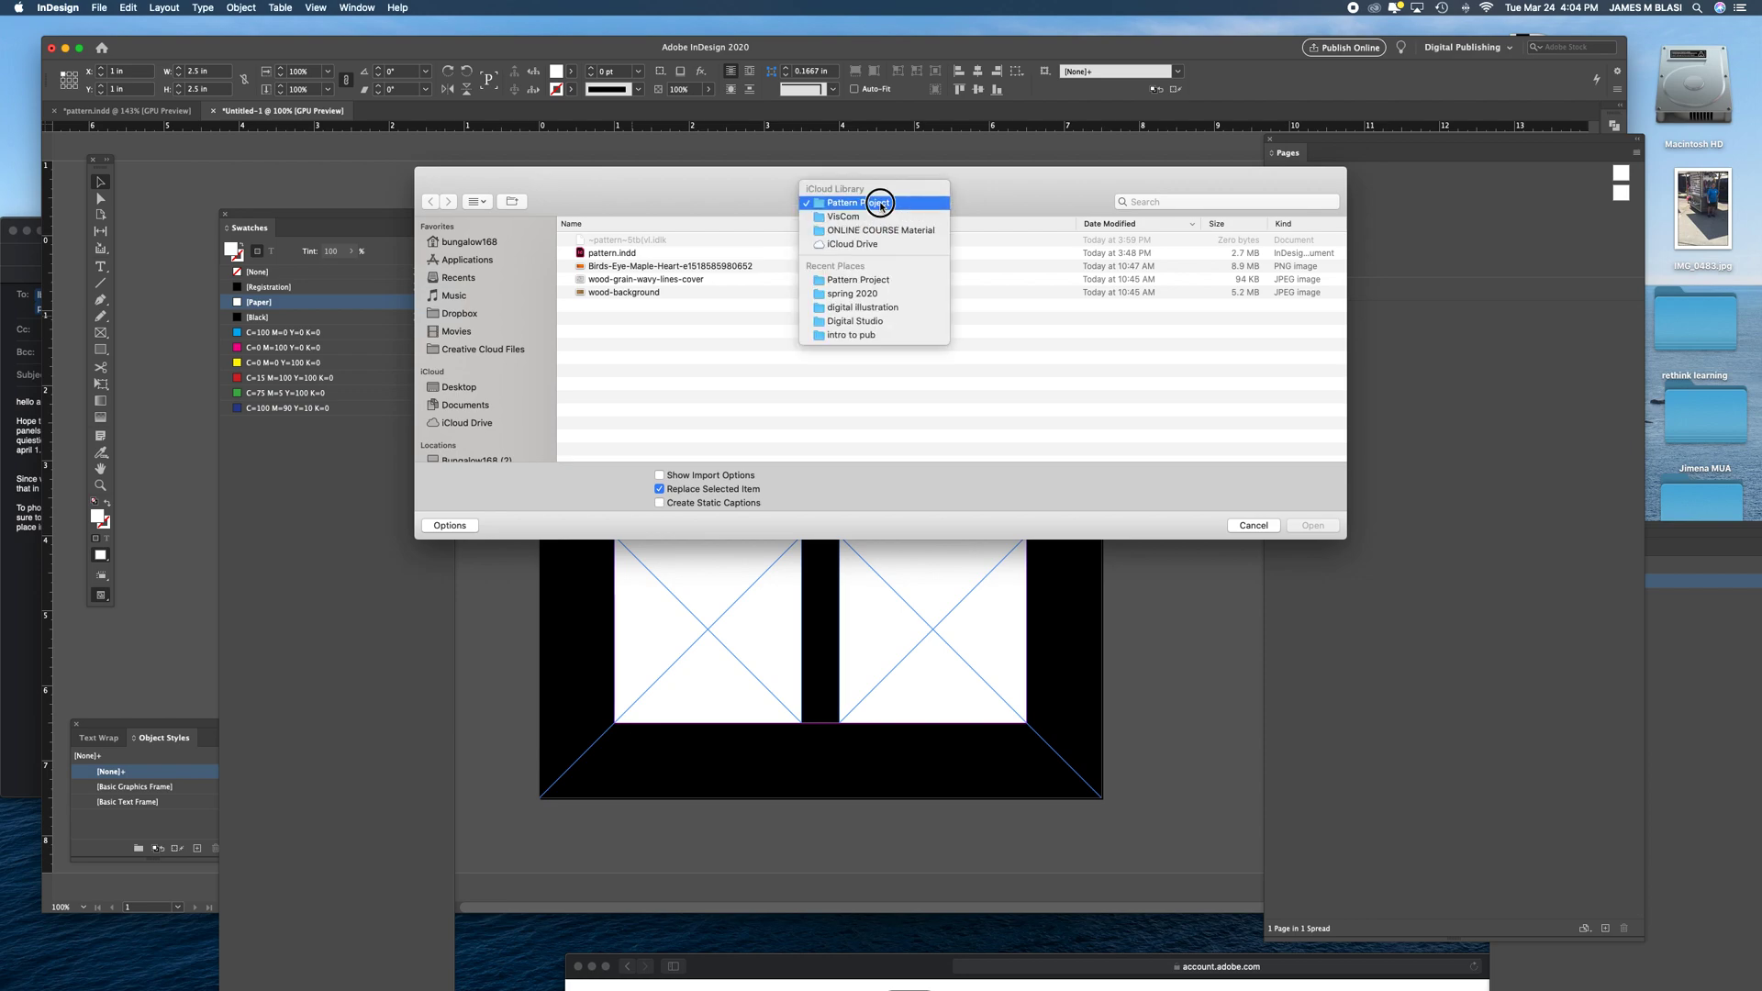
{"action": "left_click", "coordinate": [880, 203]}
{"action": "left_click", "coordinate": [637, 268]}
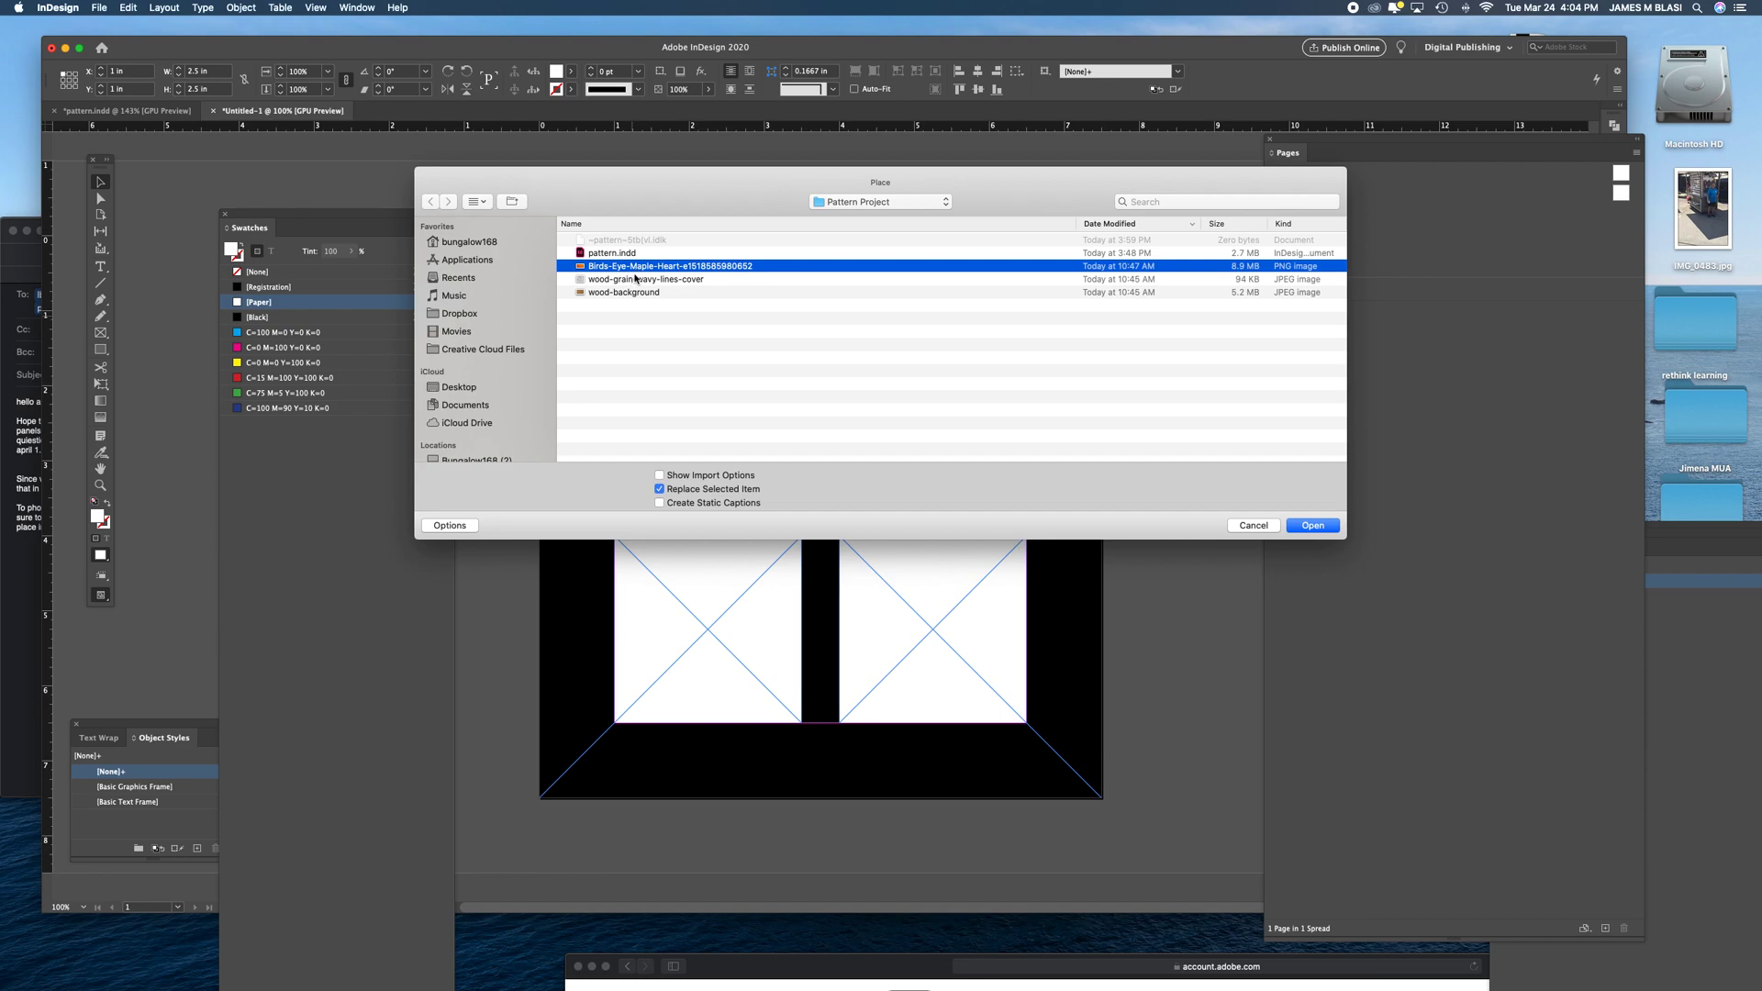
{"action": "left_click", "coordinate": [635, 280]}
{"action": "left_click", "coordinate": [635, 293]}
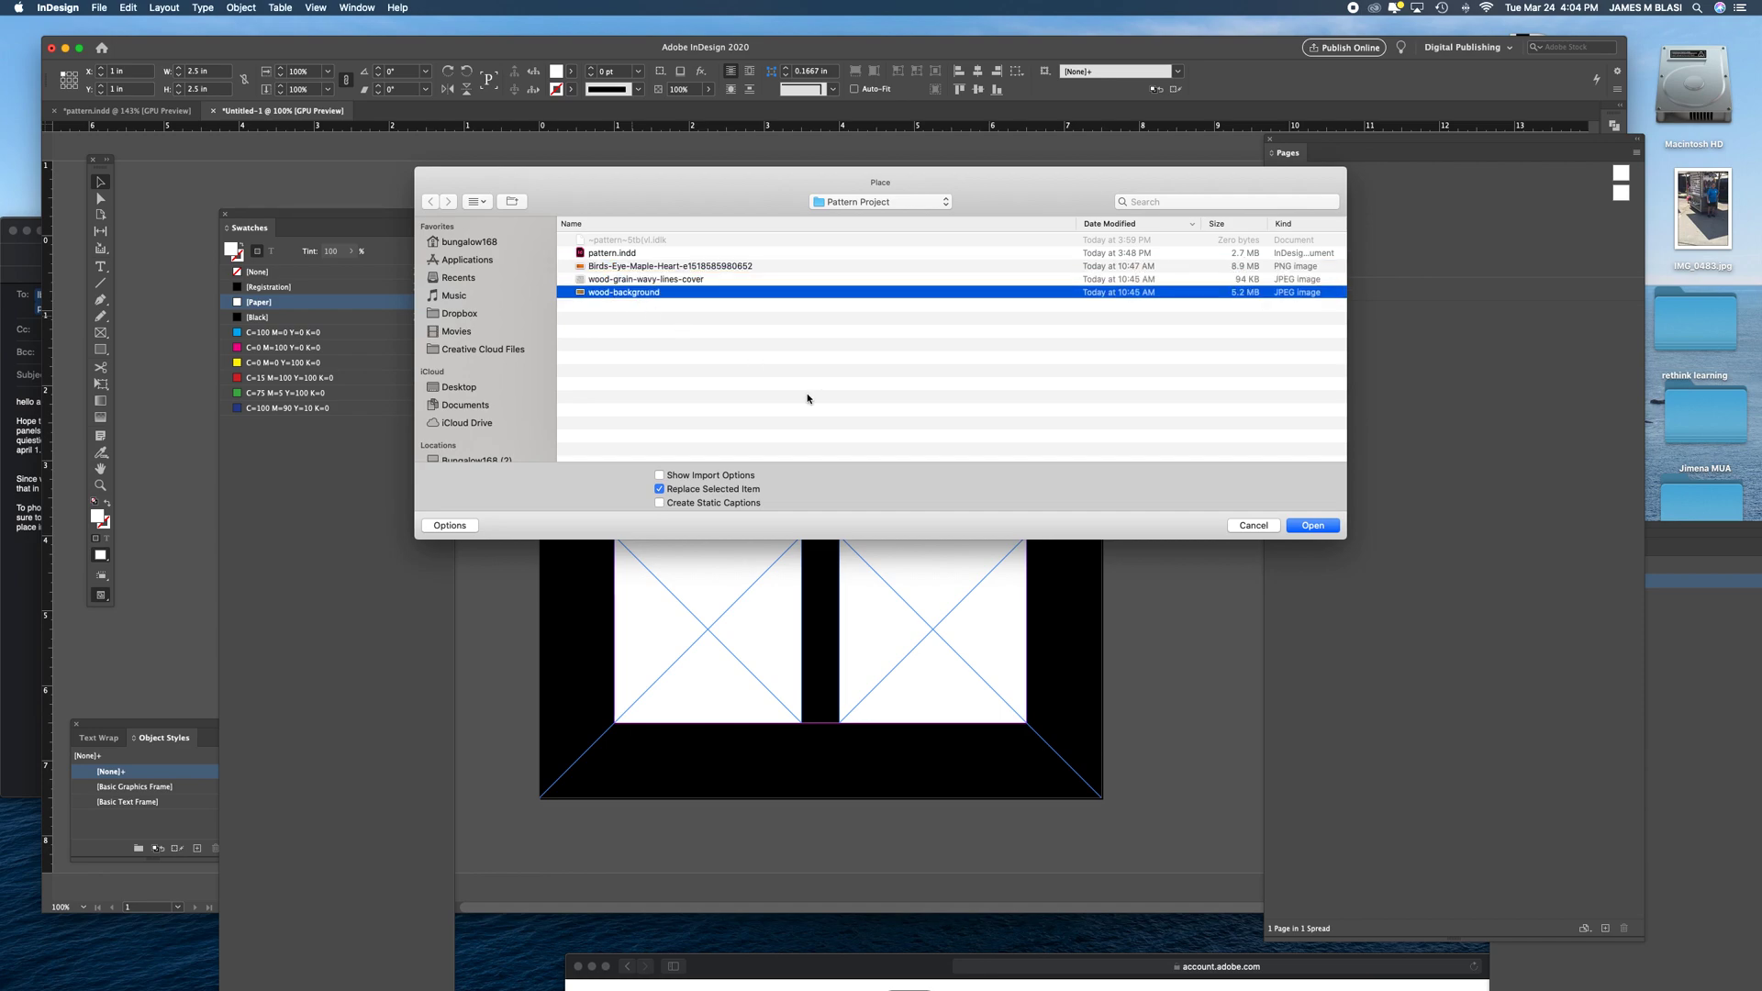
{"action": "left_click", "coordinate": [591, 256]}
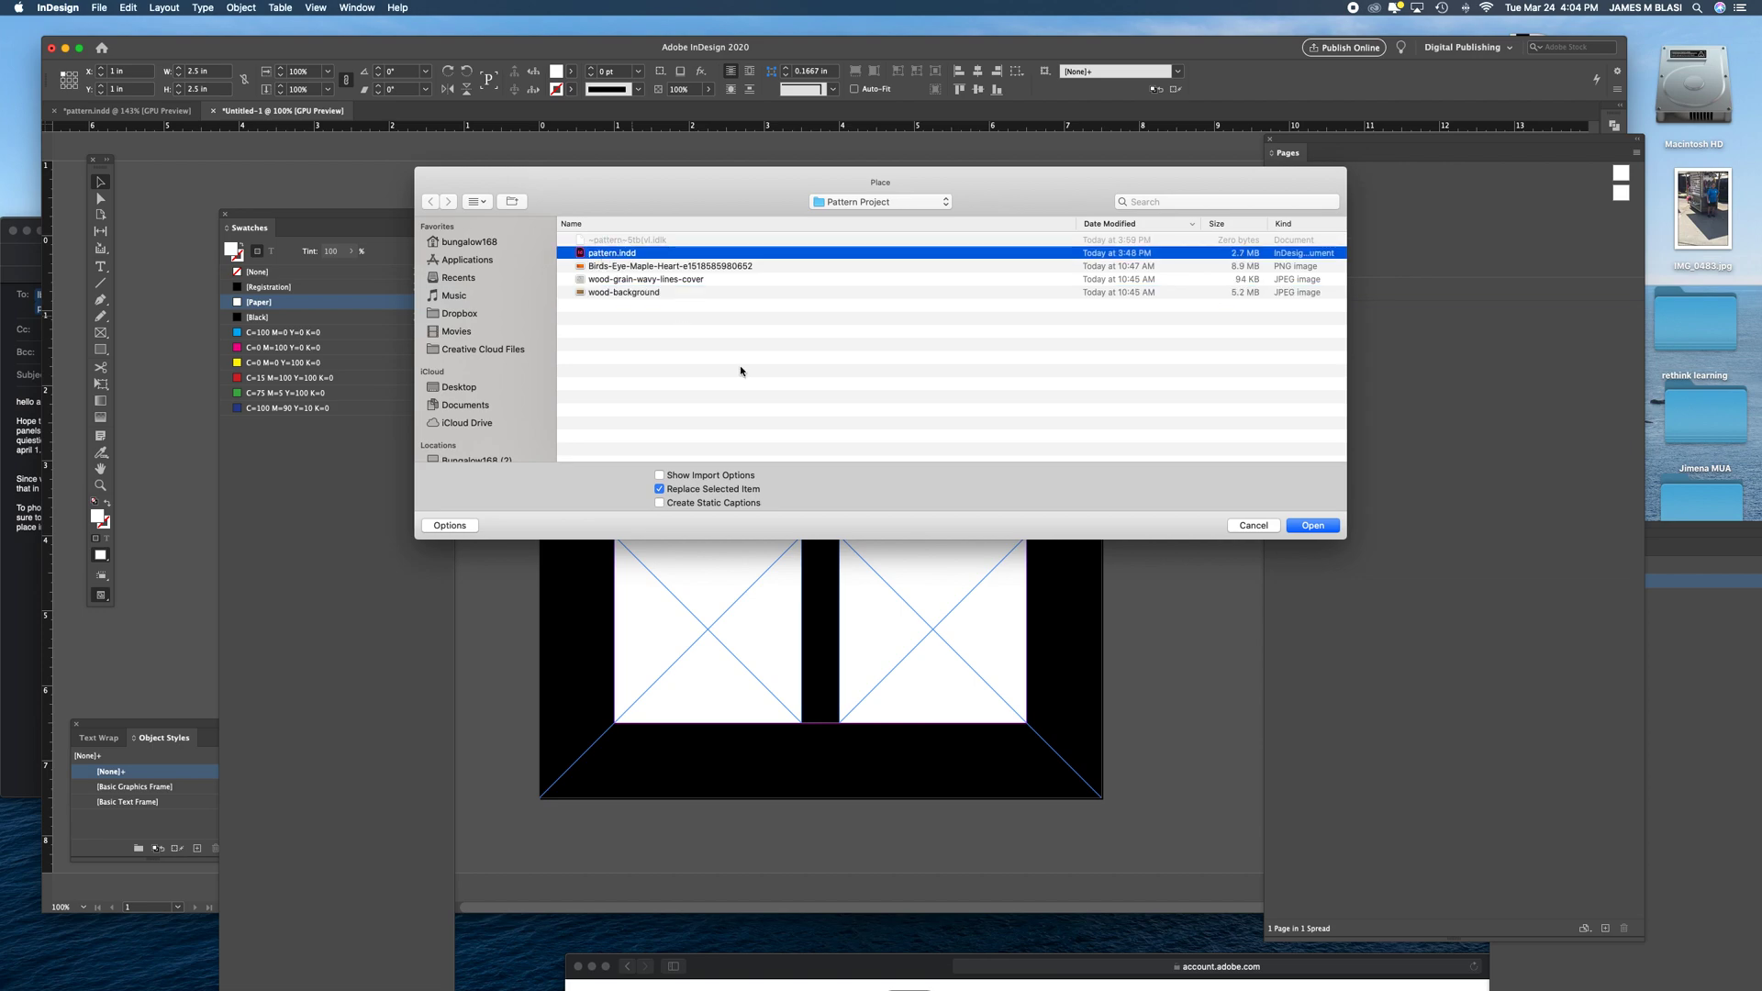
{"action": "left_click", "coordinate": [629, 293]}
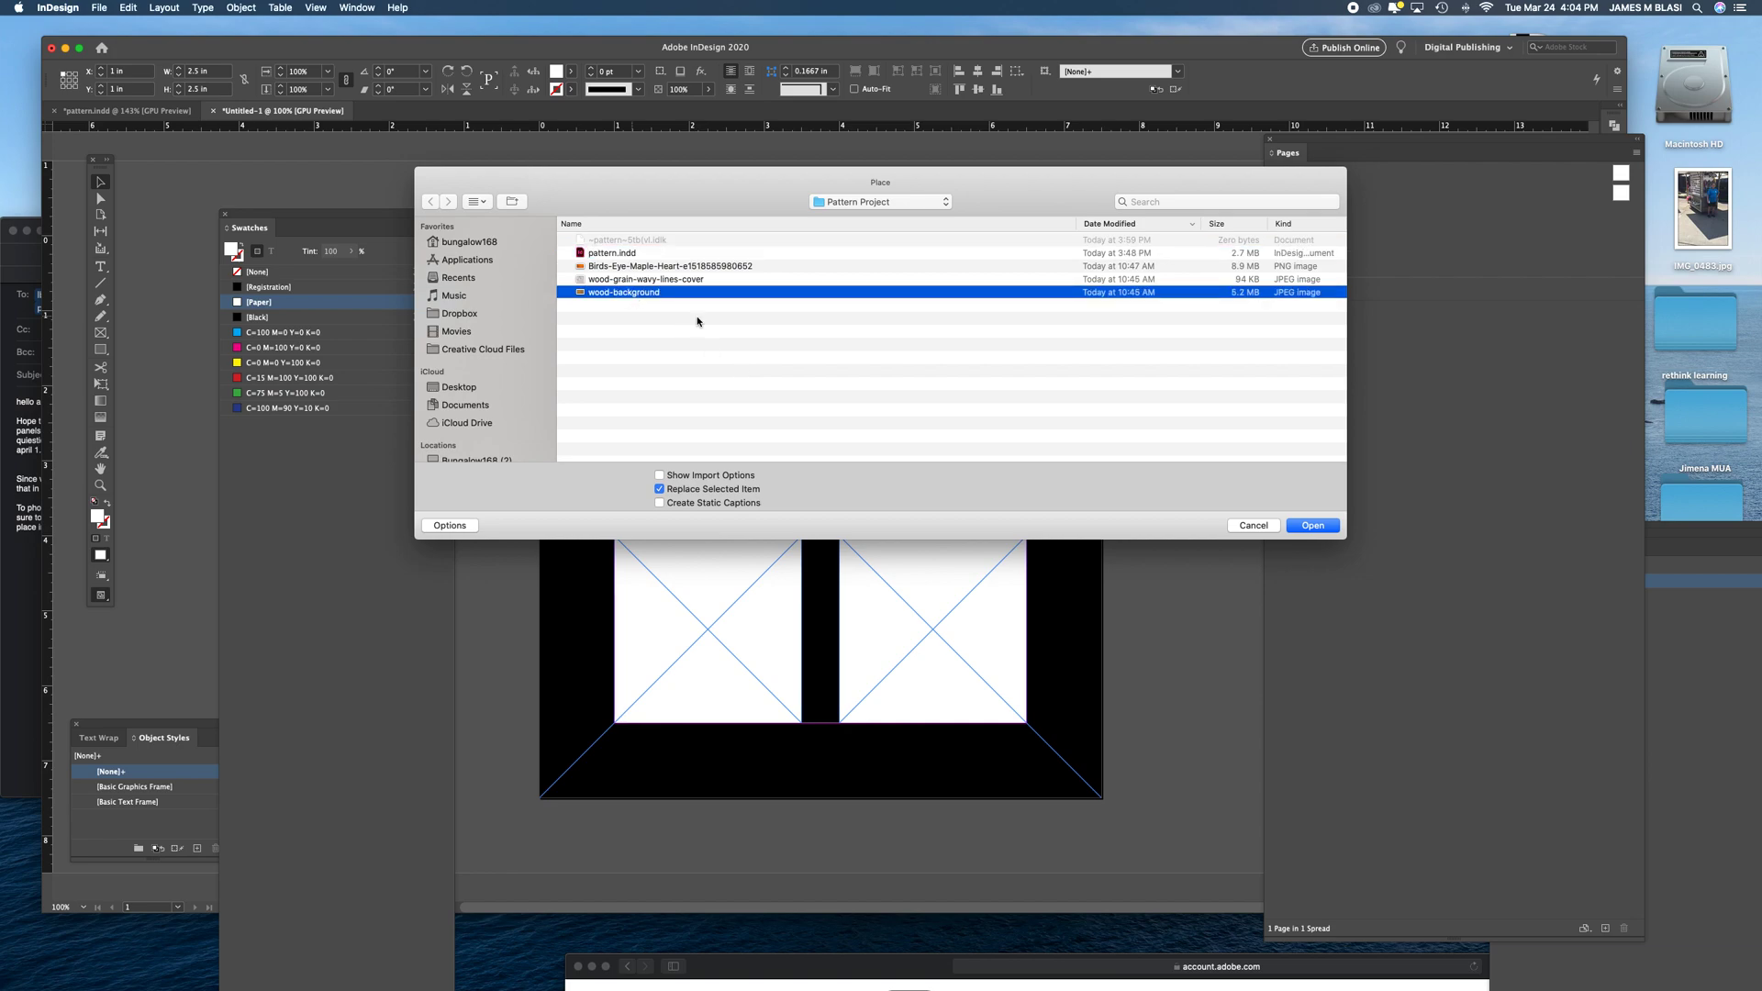
{"action": "left_click", "coordinate": [1322, 527]}
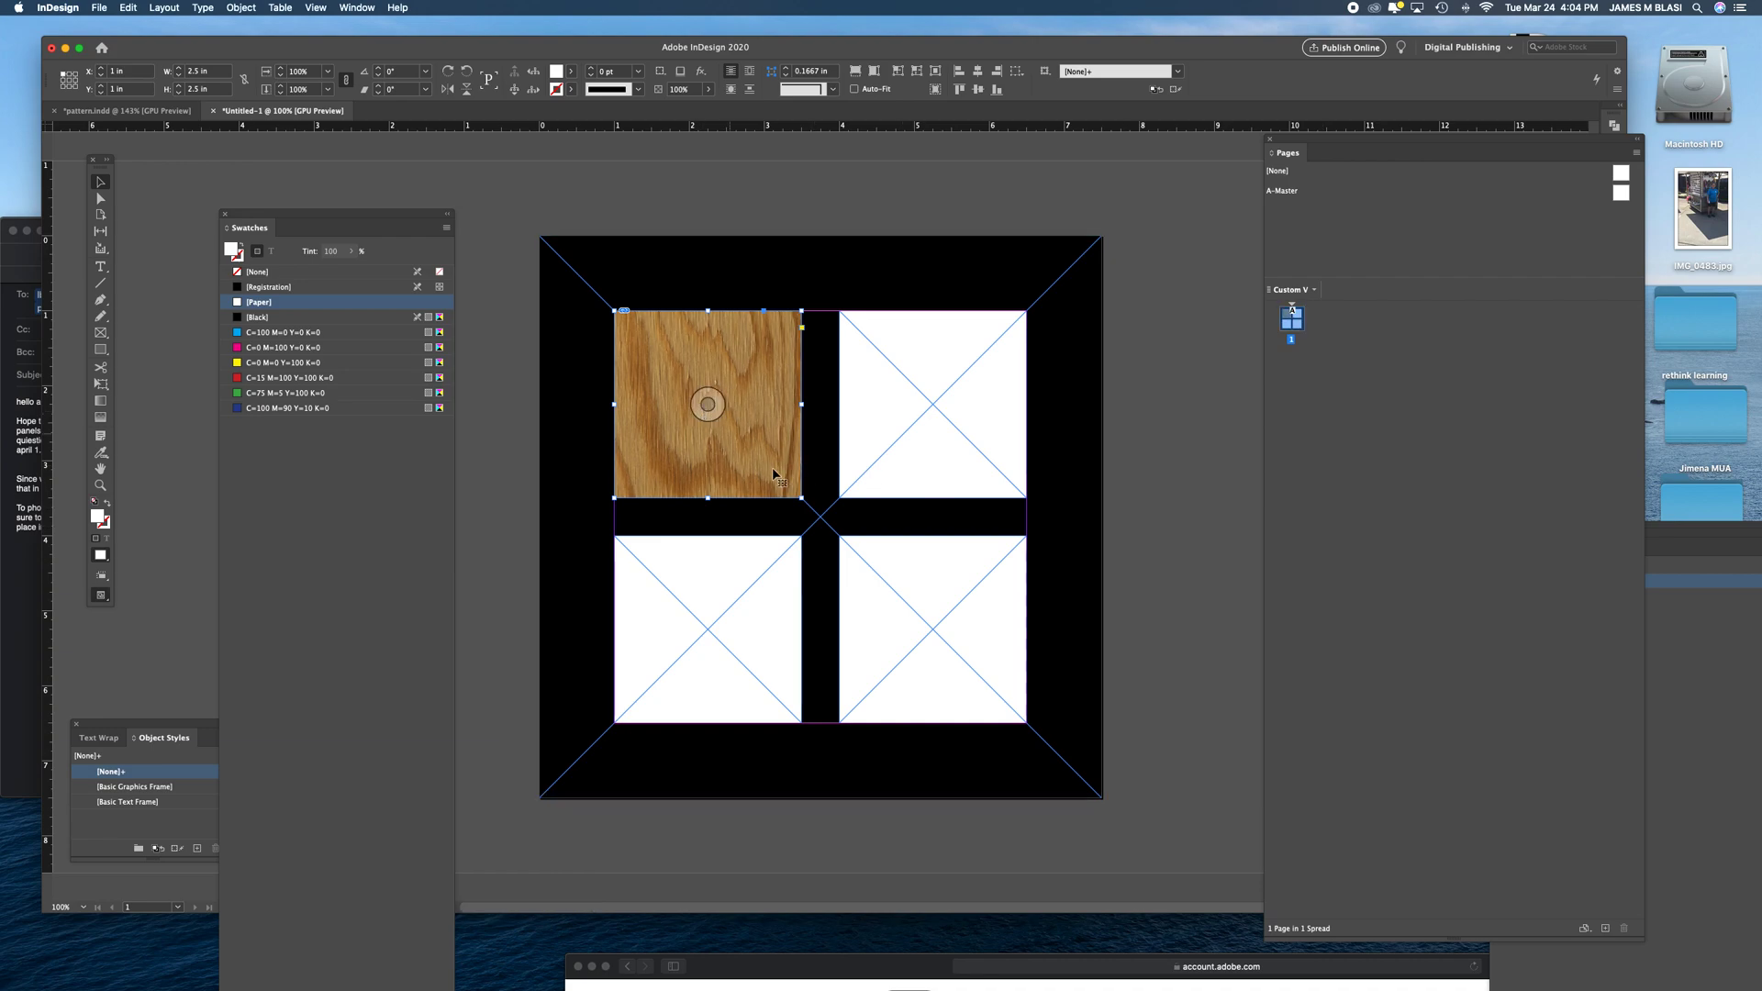
- Place the wood-grain-wavy-lines-cover image from the Pattern Project folder into the upper-right white frame
{"action": "left_click", "coordinate": [916, 384]}
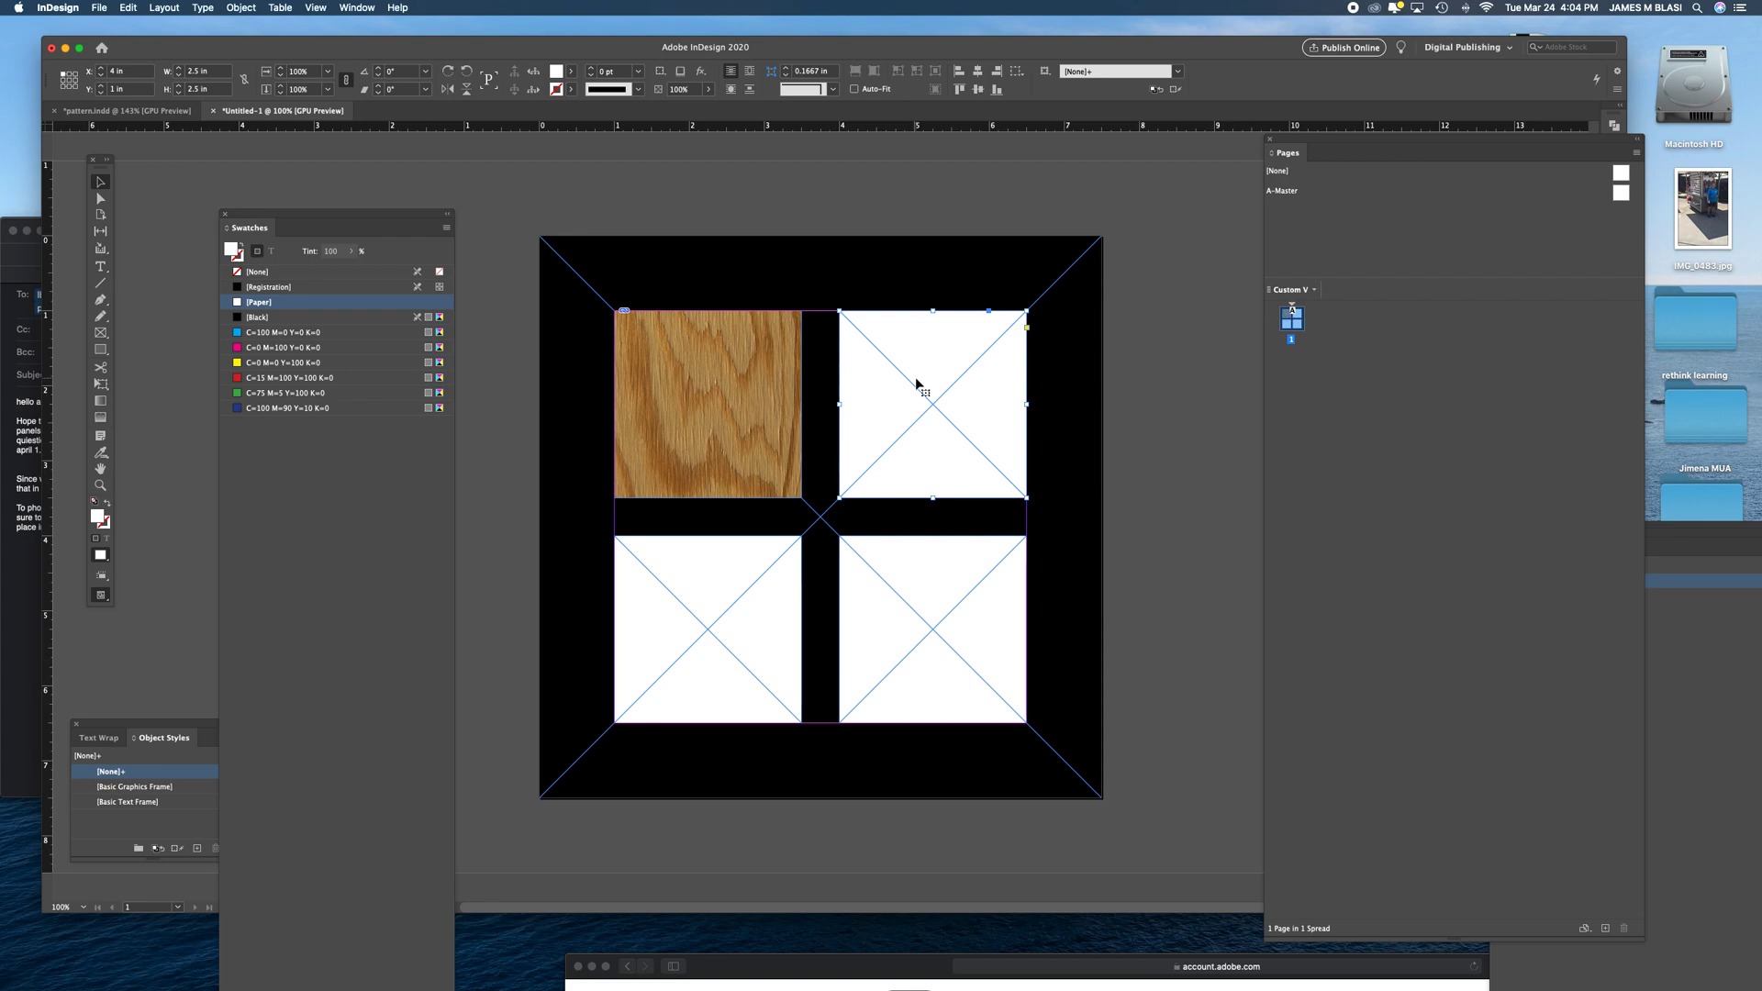
{"action": "key", "text": "super+d"}
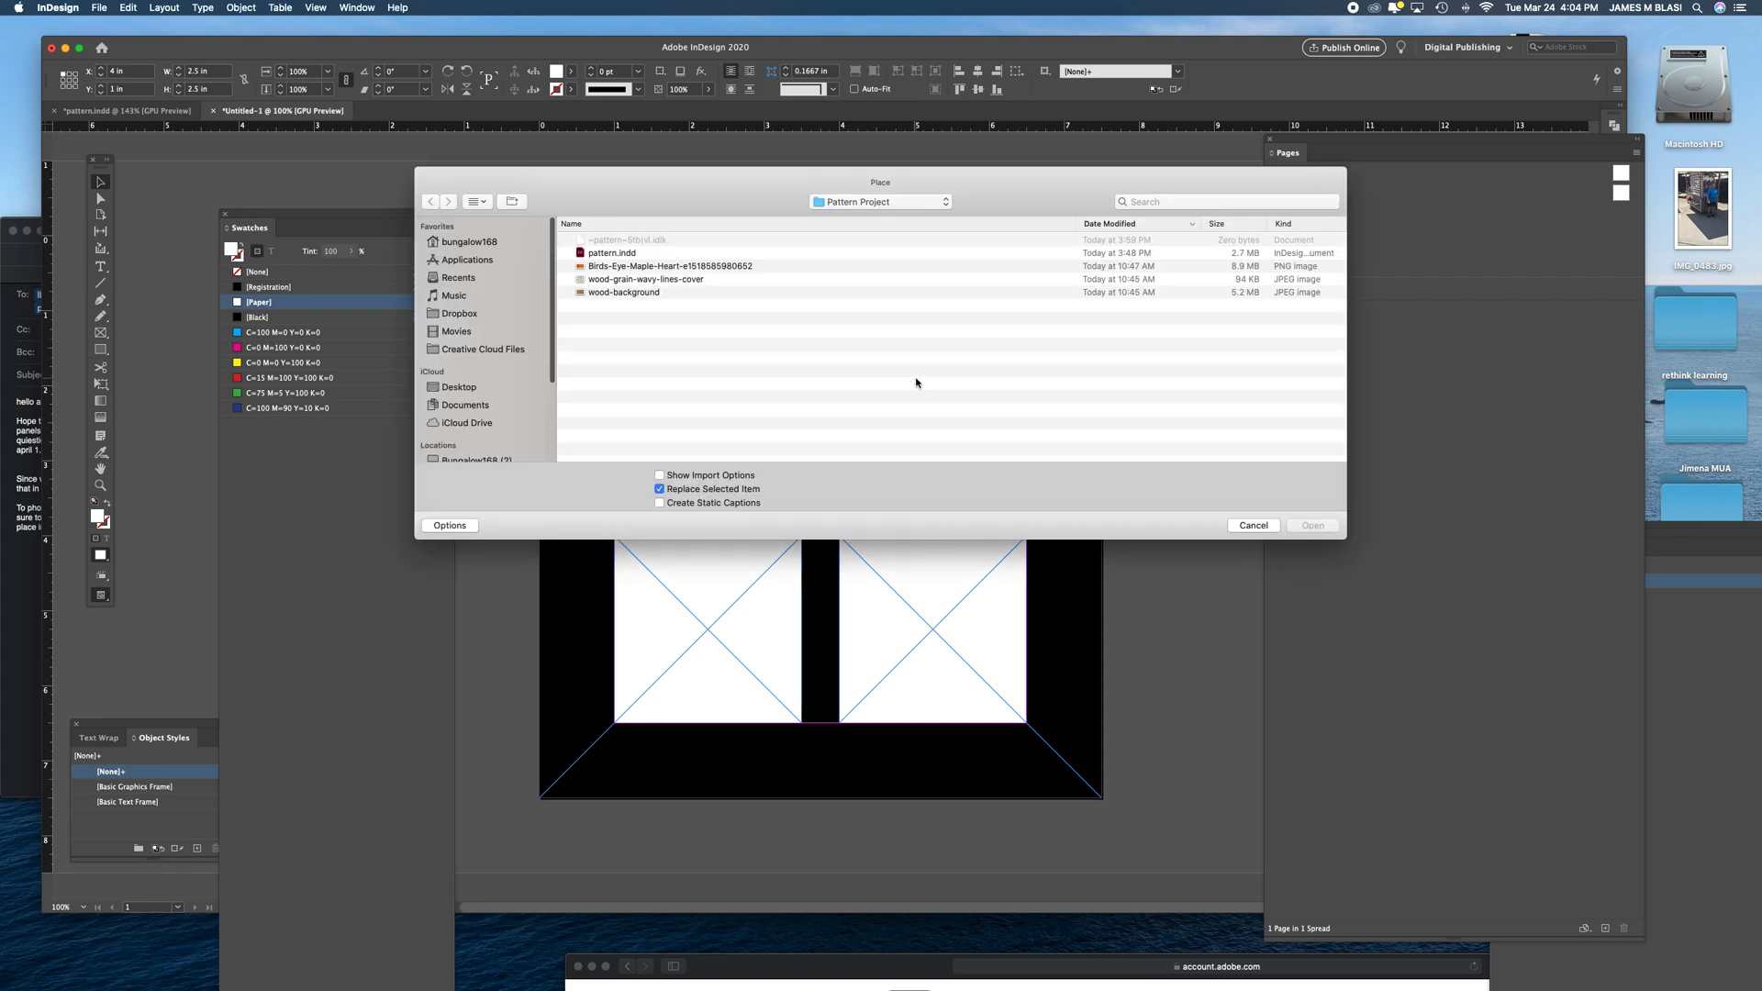
{"action": "left_click", "coordinate": [629, 280]}
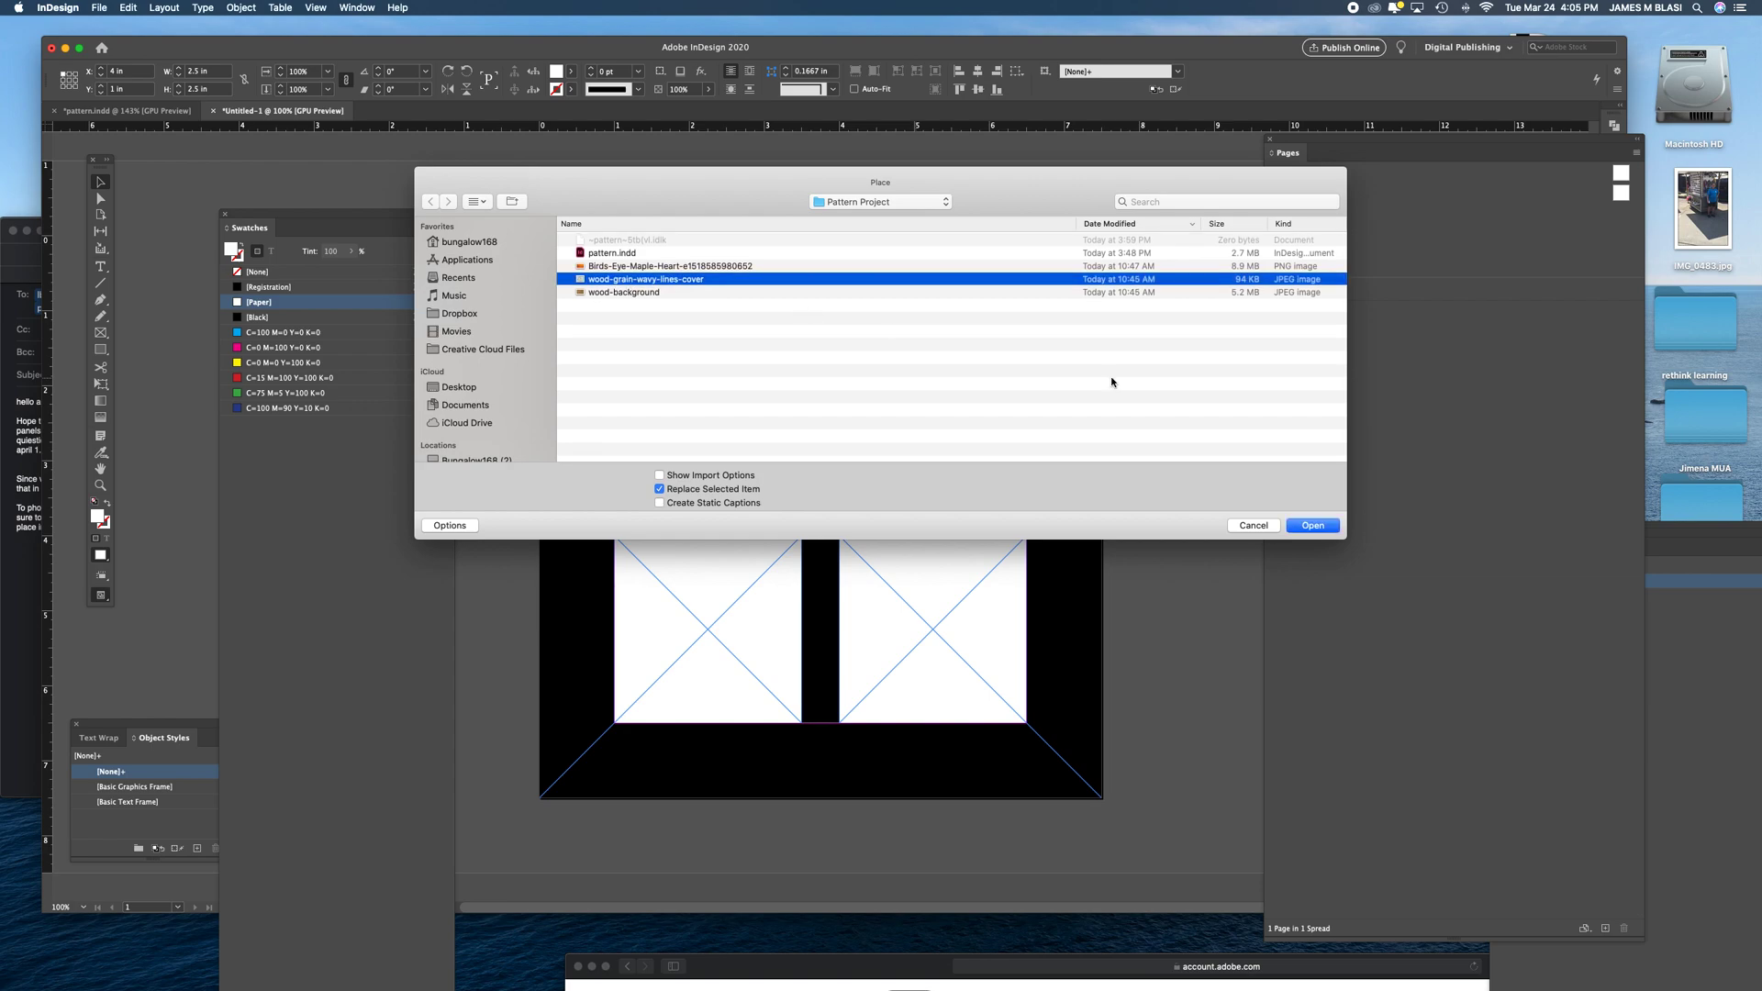
{"action": "left_click", "coordinate": [1326, 529]}
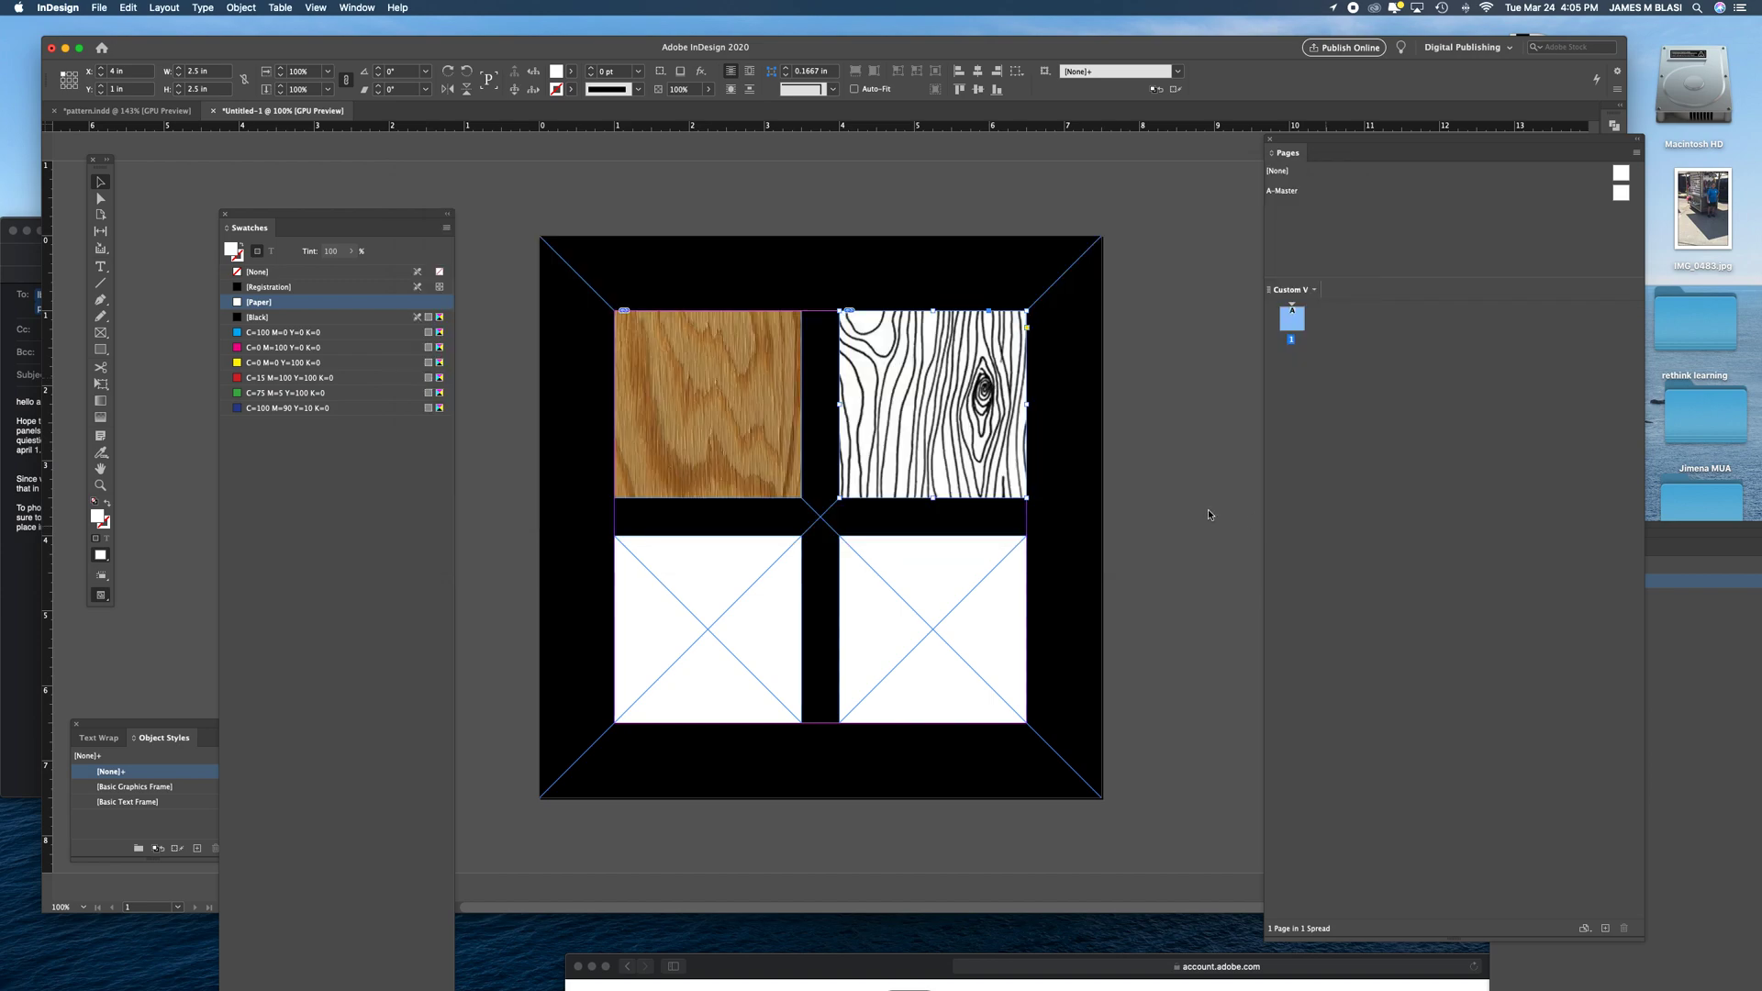
- Place the Birds-Eye-Maple-Heart image from the Pattern Project folder into the lower-left white frame
{"action": "scroll", "coordinate": [889, 527], "scroll_direction": "right", "scroll_amount": 1}
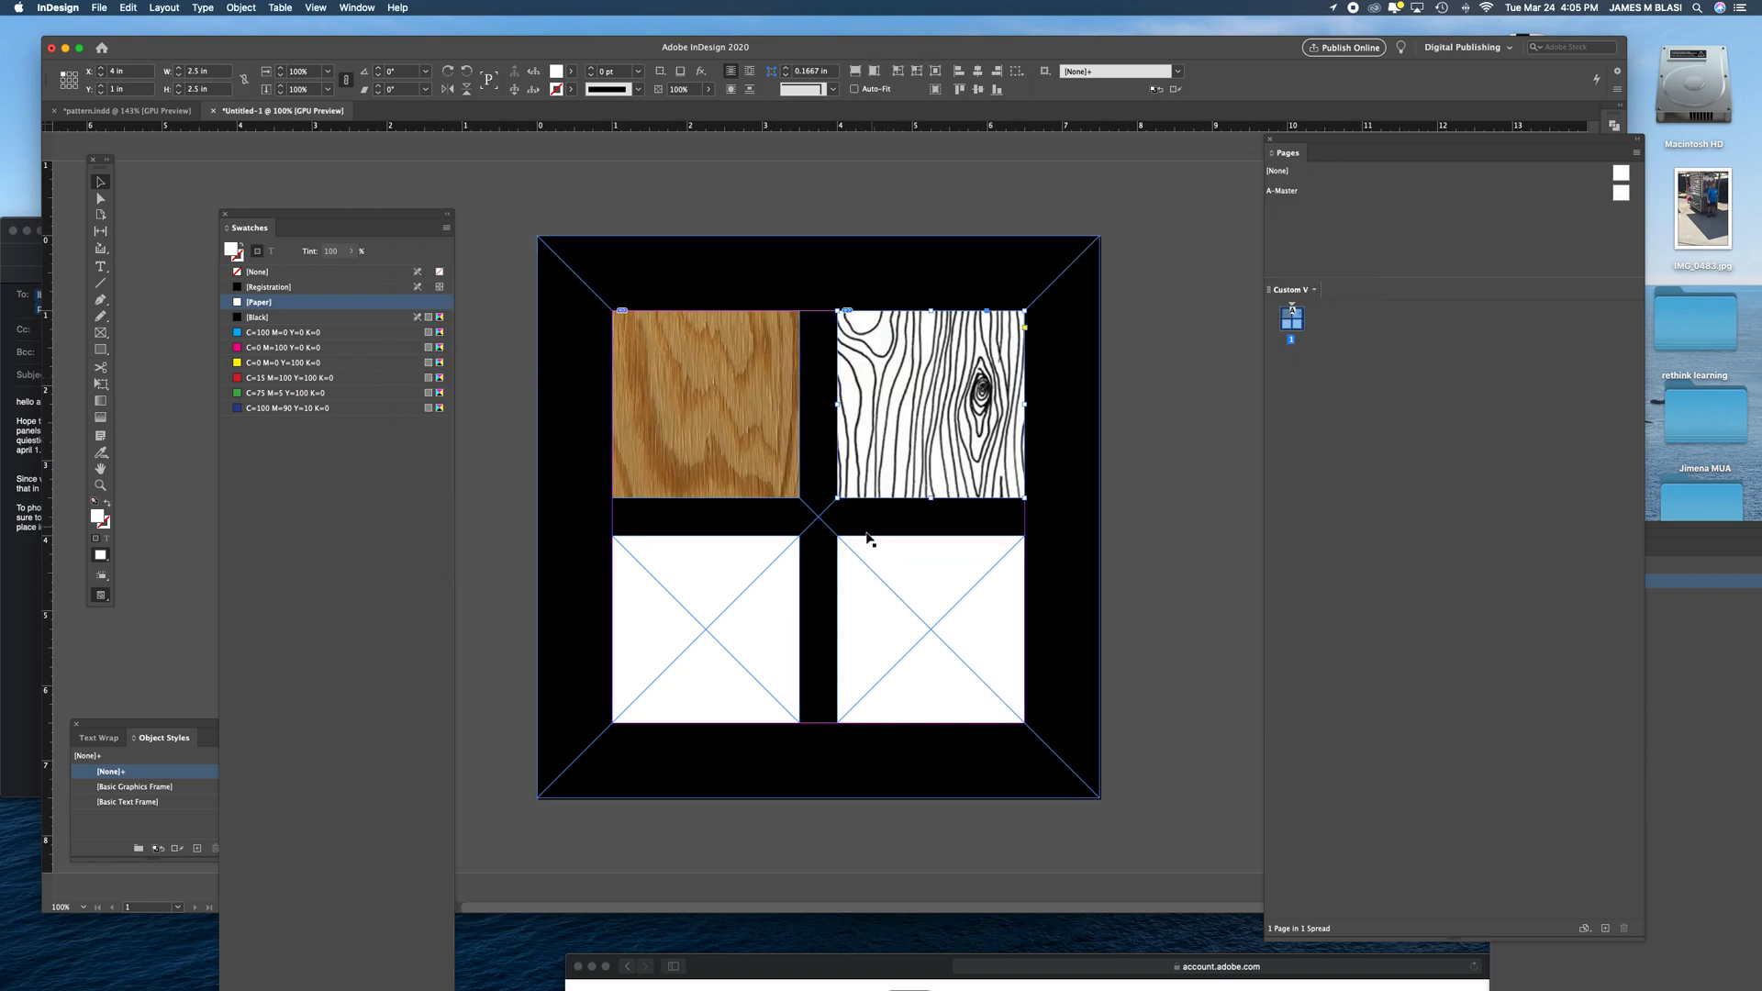
{"action": "left_click", "coordinate": [788, 598]}
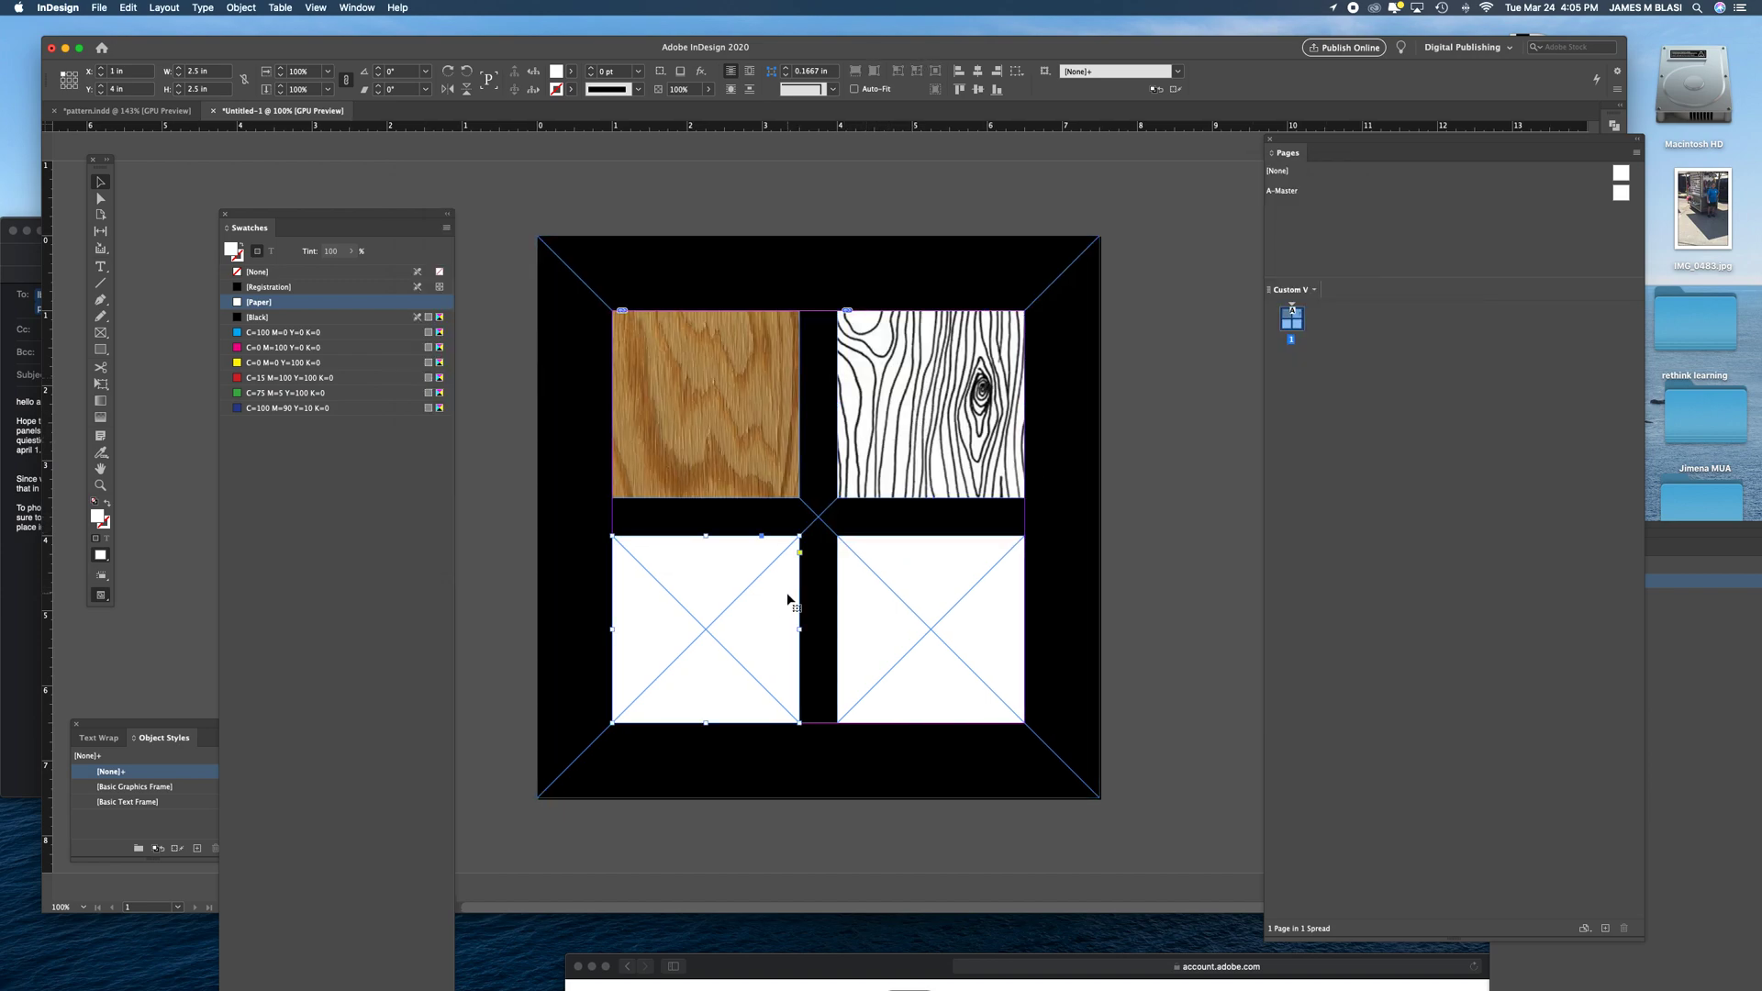
{"action": "key", "text": "super+d"}
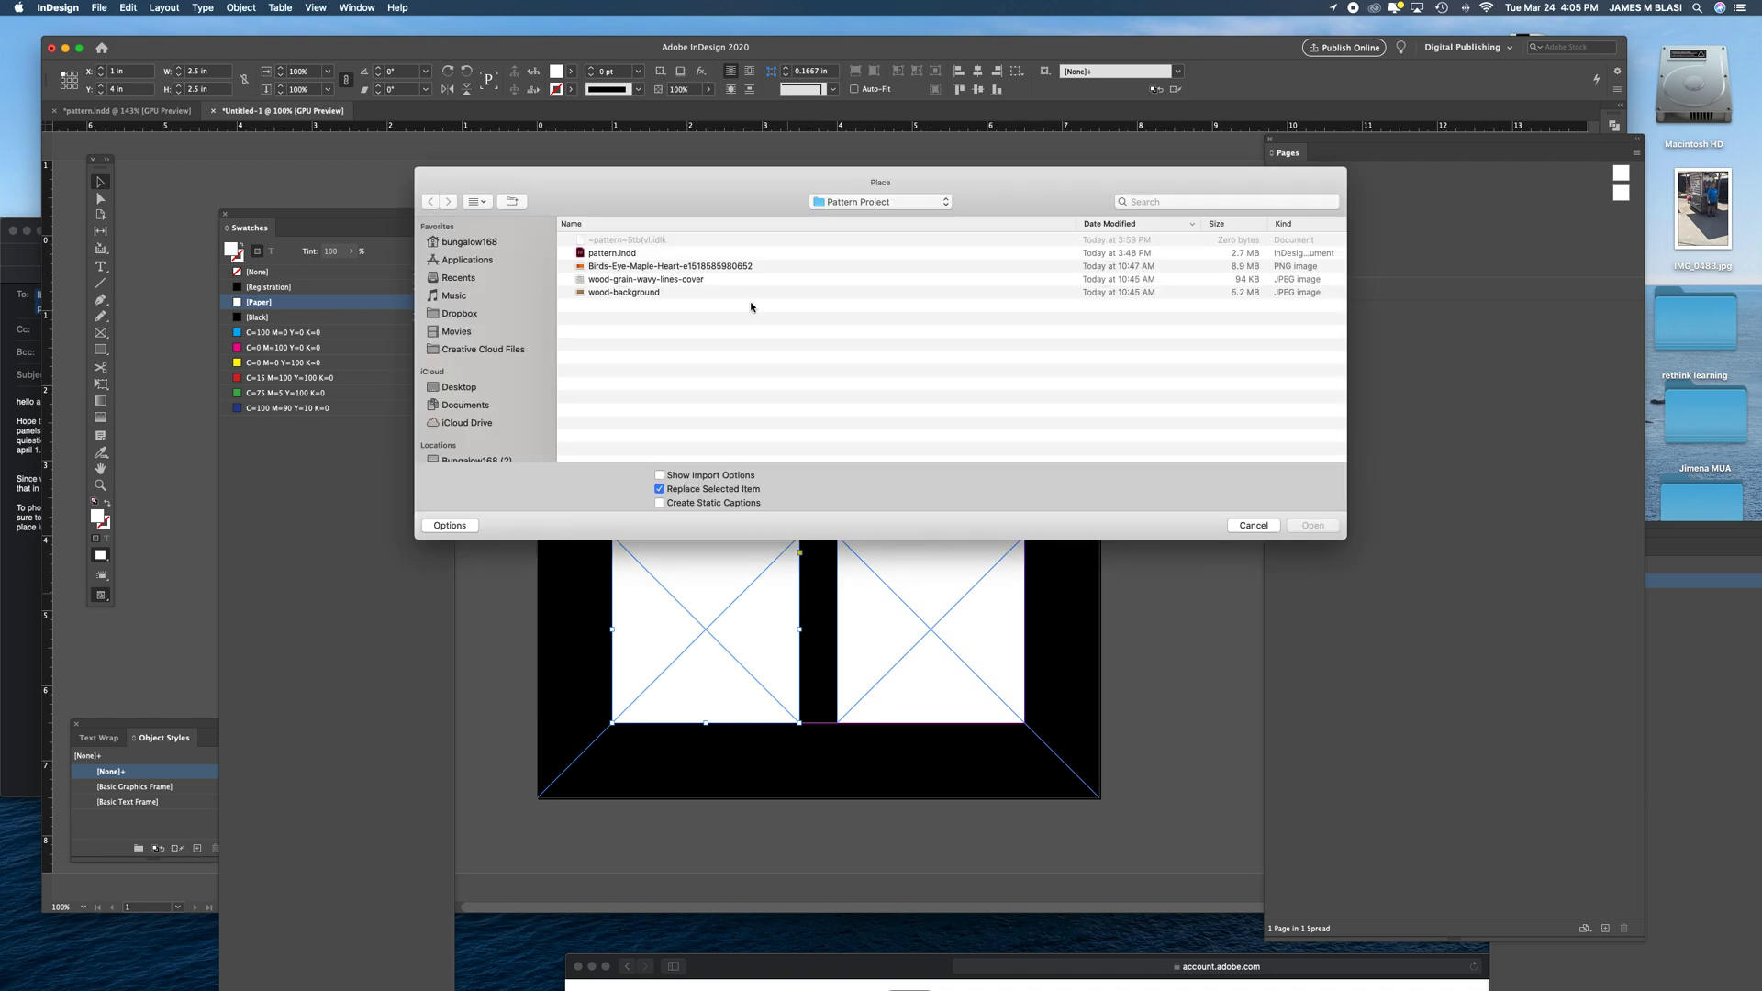
{"action": "left_click", "coordinate": [611, 266]}
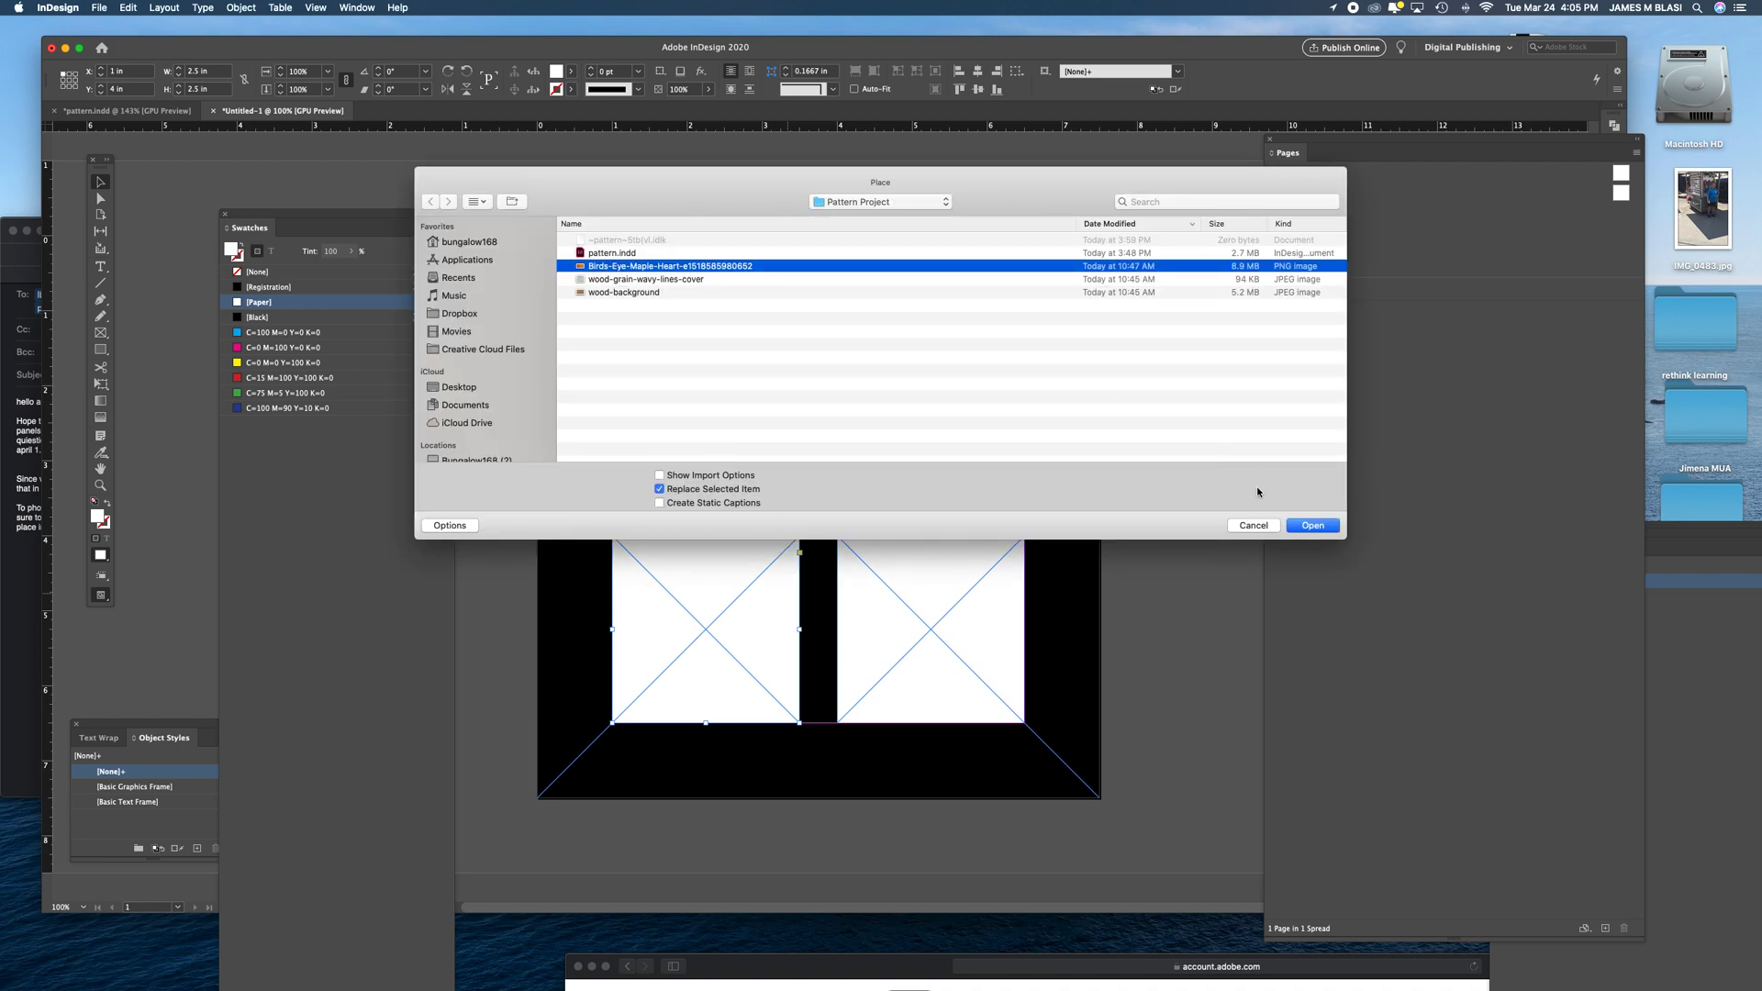
{"action": "left_click", "coordinate": [1322, 525]}
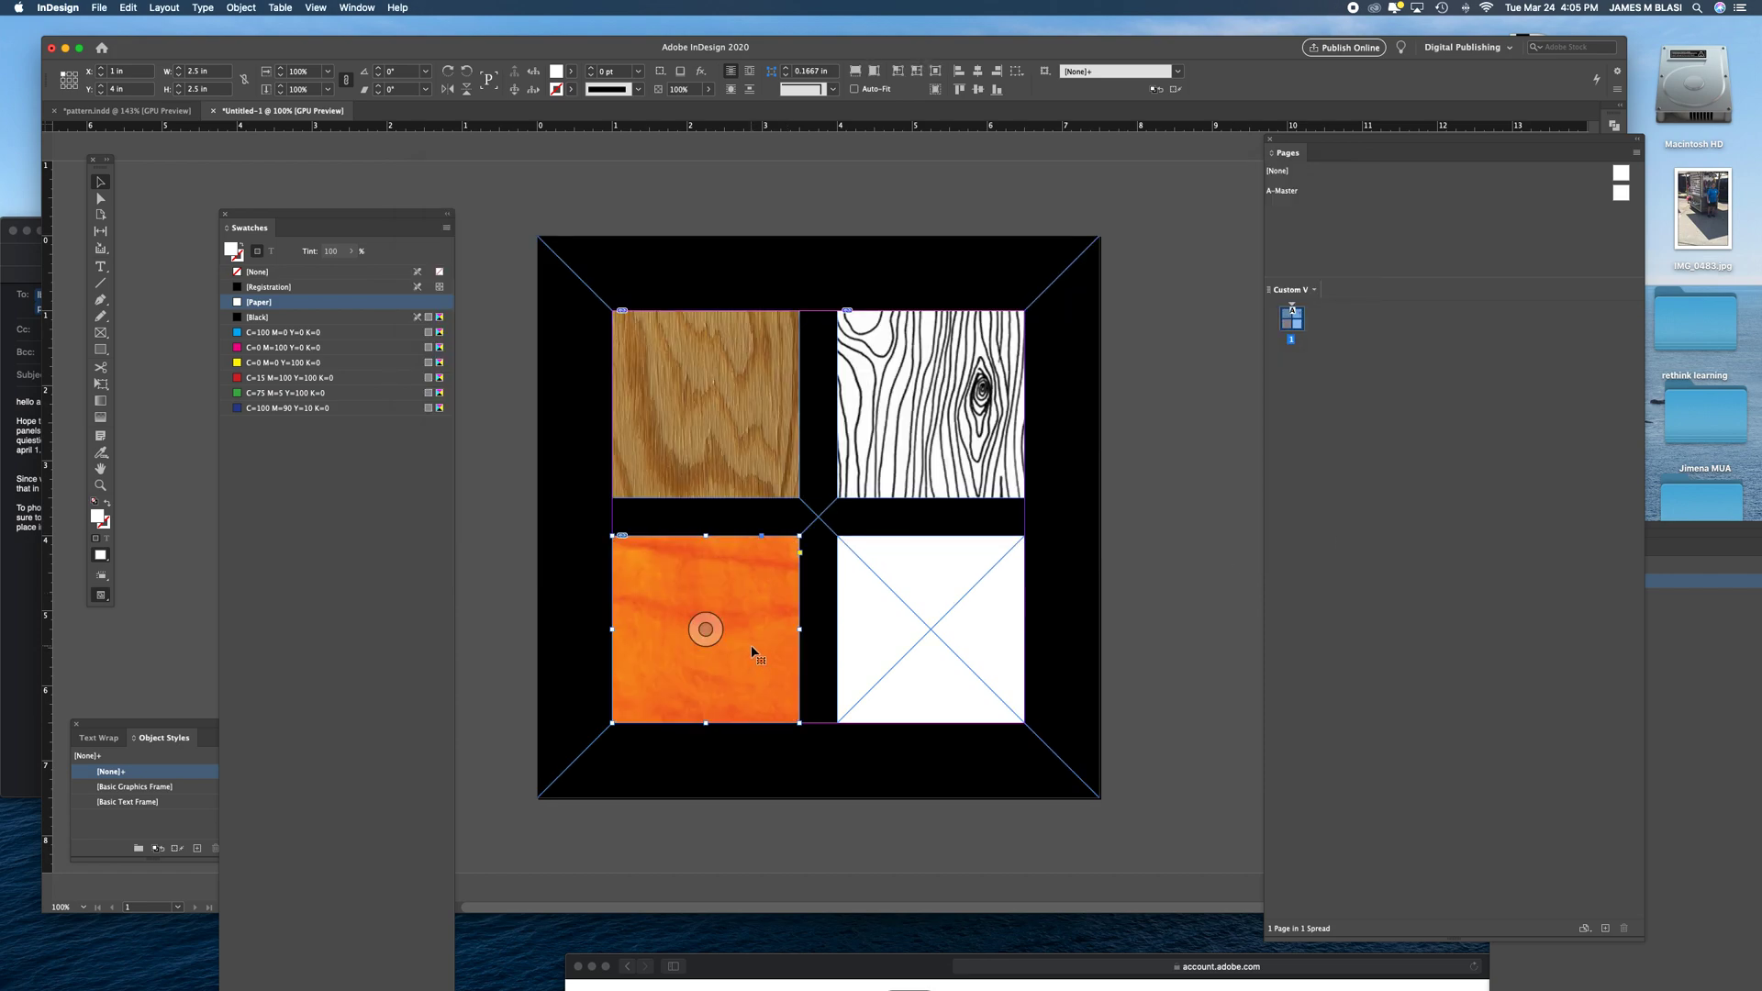
- Select the maple image content inside the lower-left frame and reposition it within the frame
{"action": "key", "text": "super+minus"}
{"action": "key", "text": "super+minus"}
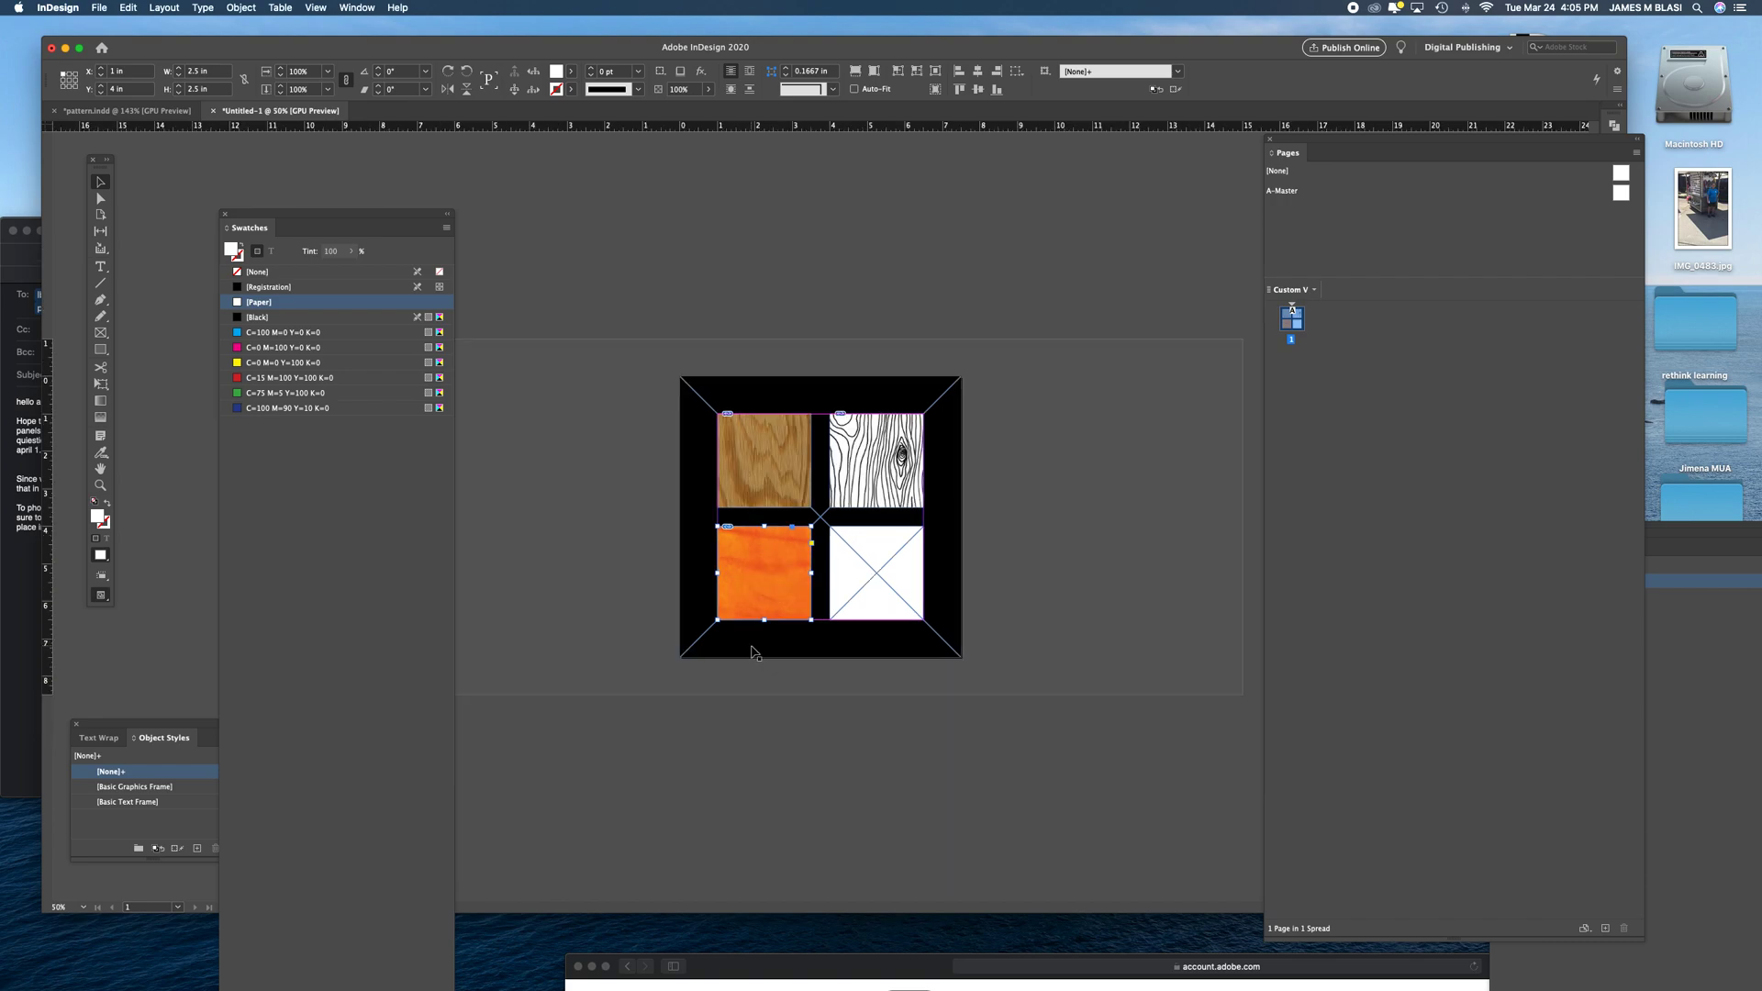
{"action": "key", "text": "super+shift+a"}
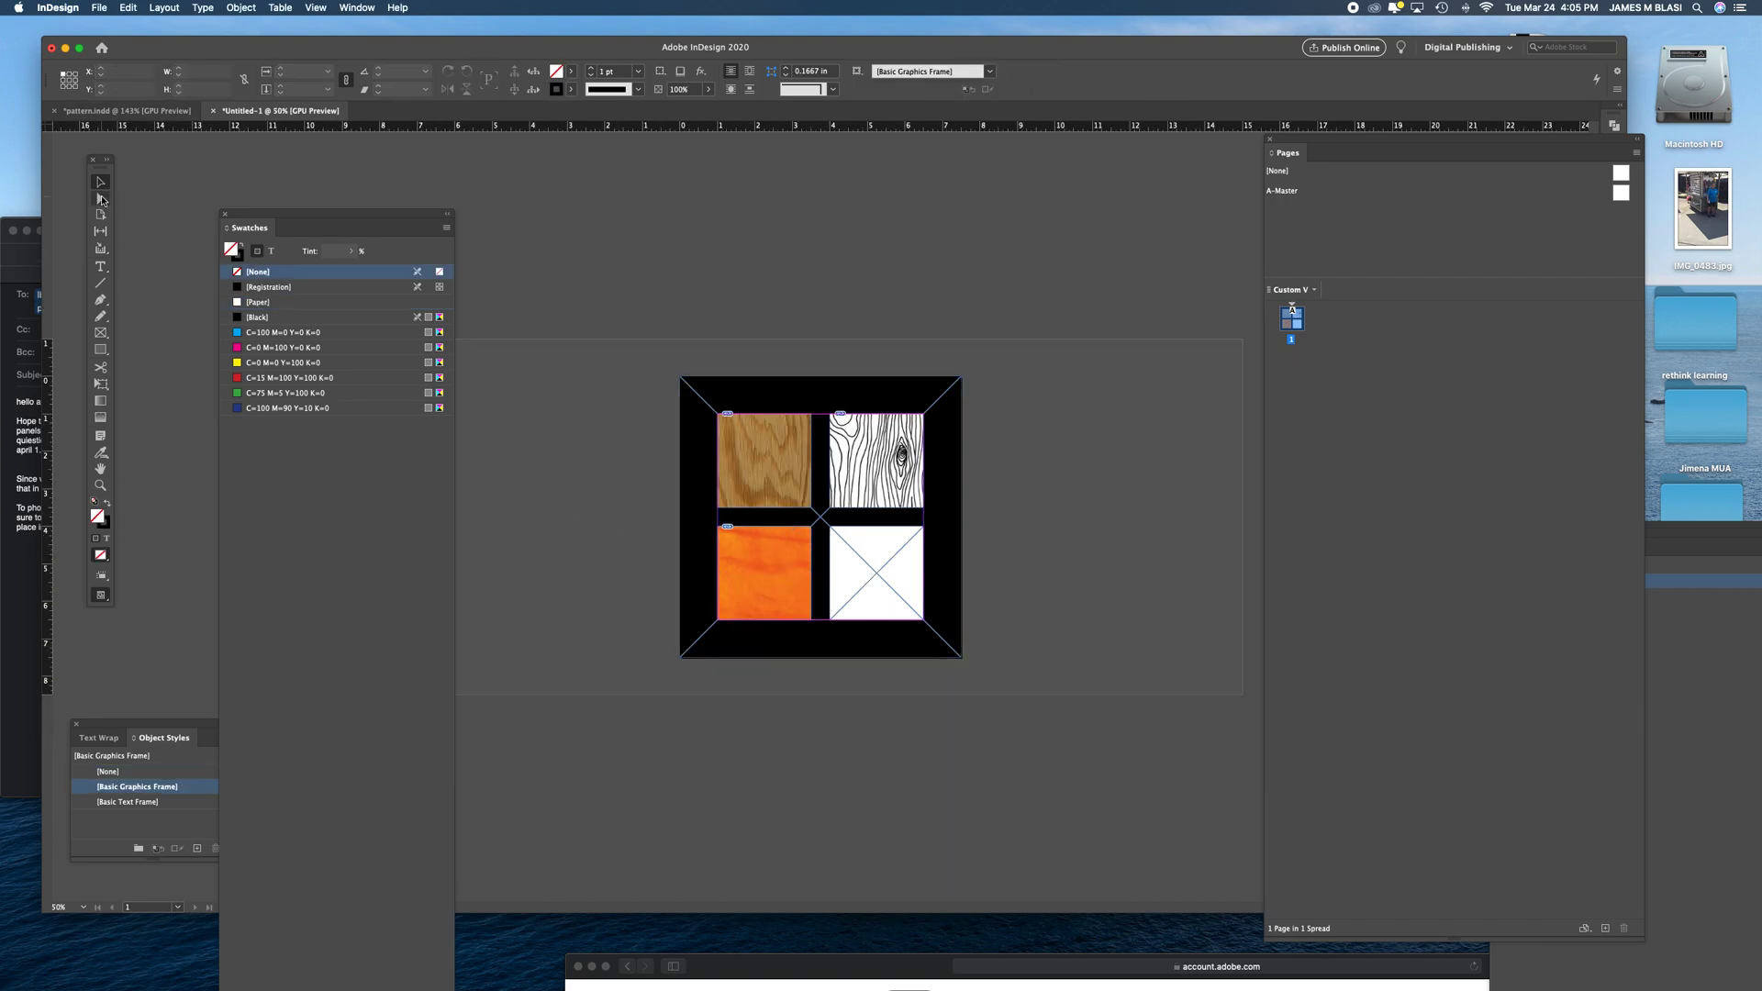
{"action": "left_click", "coordinate": [102, 199]}
{"action": "left_click", "coordinate": [770, 596]}
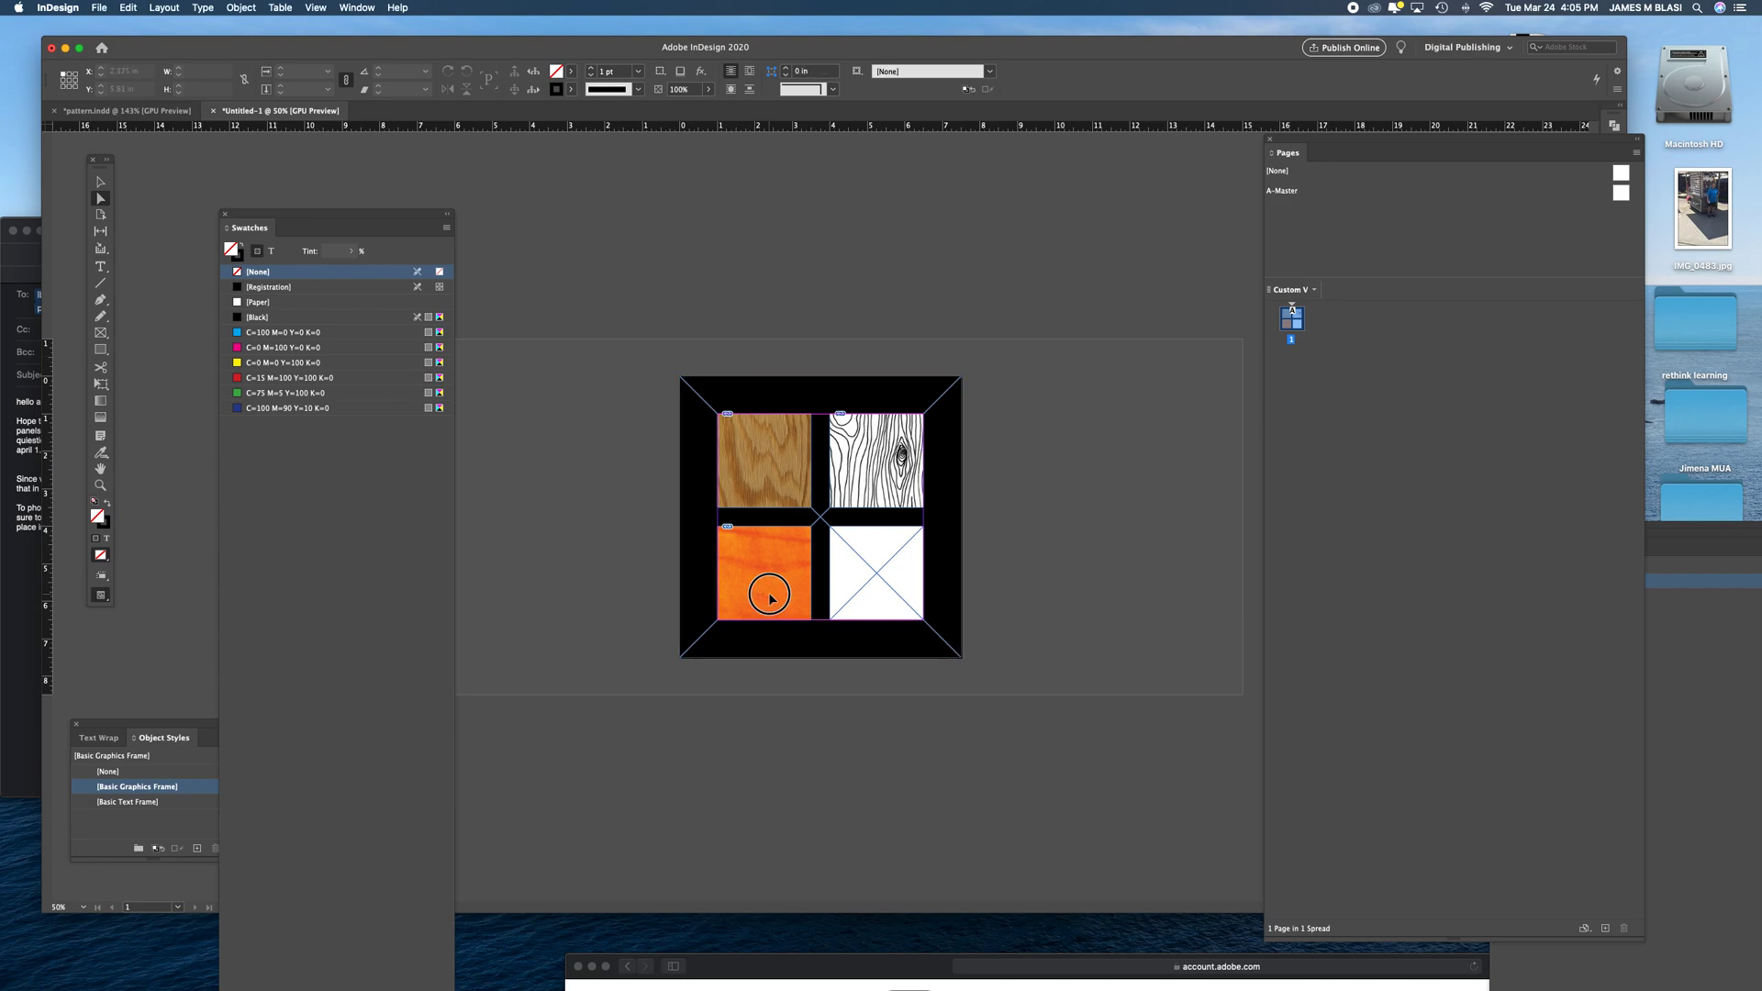
{"action": "mouse_move", "coordinate": [771, 598]}
{"action": "left_mouse_down"}
{"action": "mouse_move", "coordinate": [798, 578]}
{"action": "mouse_move", "coordinate": [684, 568]}
{"action": "mouse_move", "coordinate": [806, 515]}
{"action": "mouse_move", "coordinate": [738, 534]}
{"action": "mouse_move", "coordinate": [808, 499]}
{"action": "mouse_move", "coordinate": [854, 441]}
{"action": "mouse_move", "coordinate": [736, 482]}
{"action": "mouse_move", "coordinate": [747, 576]}
{"action": "mouse_move", "coordinate": [782, 549]}
{"action": "mouse_move", "coordinate": [761, 574]}
{"action": "left_mouse_up"}
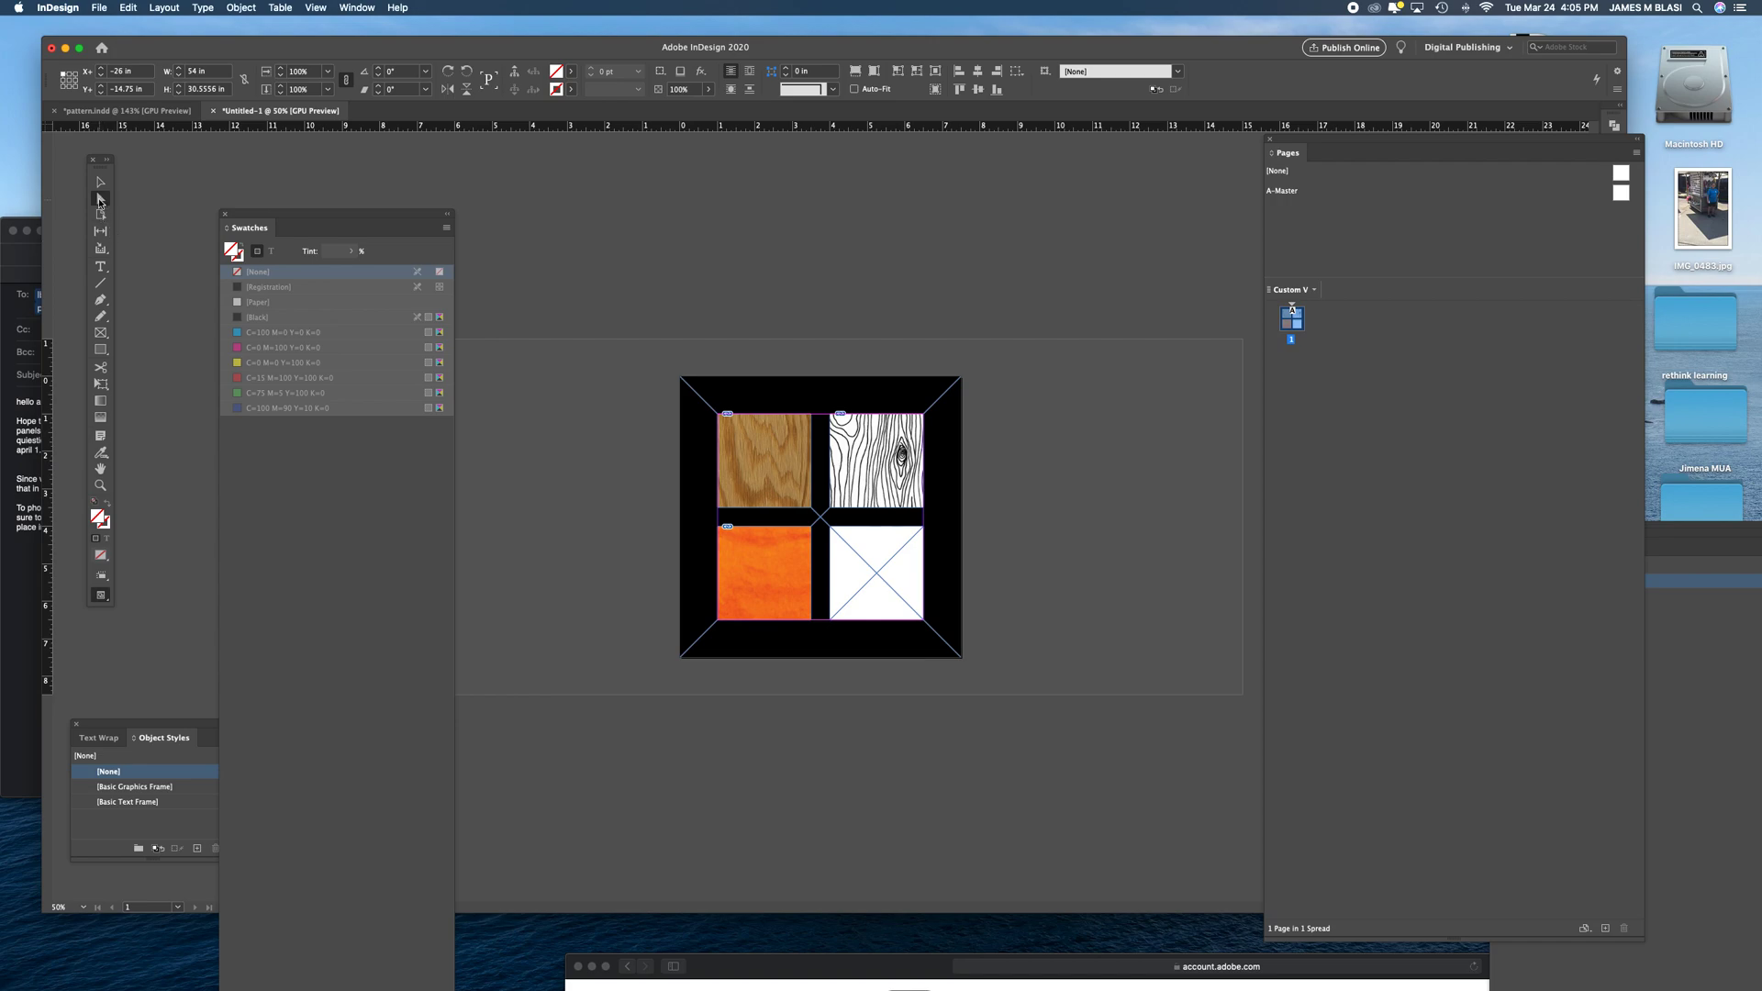
- Try to scale the maple image inside the lower-left frame to 20%
{"action": "left_click", "coordinate": [99, 200]}
{"action": "left_click", "coordinate": [303, 71]}
{"action": "type", "text": "20"}
{"action": "key", "text": "Return"}
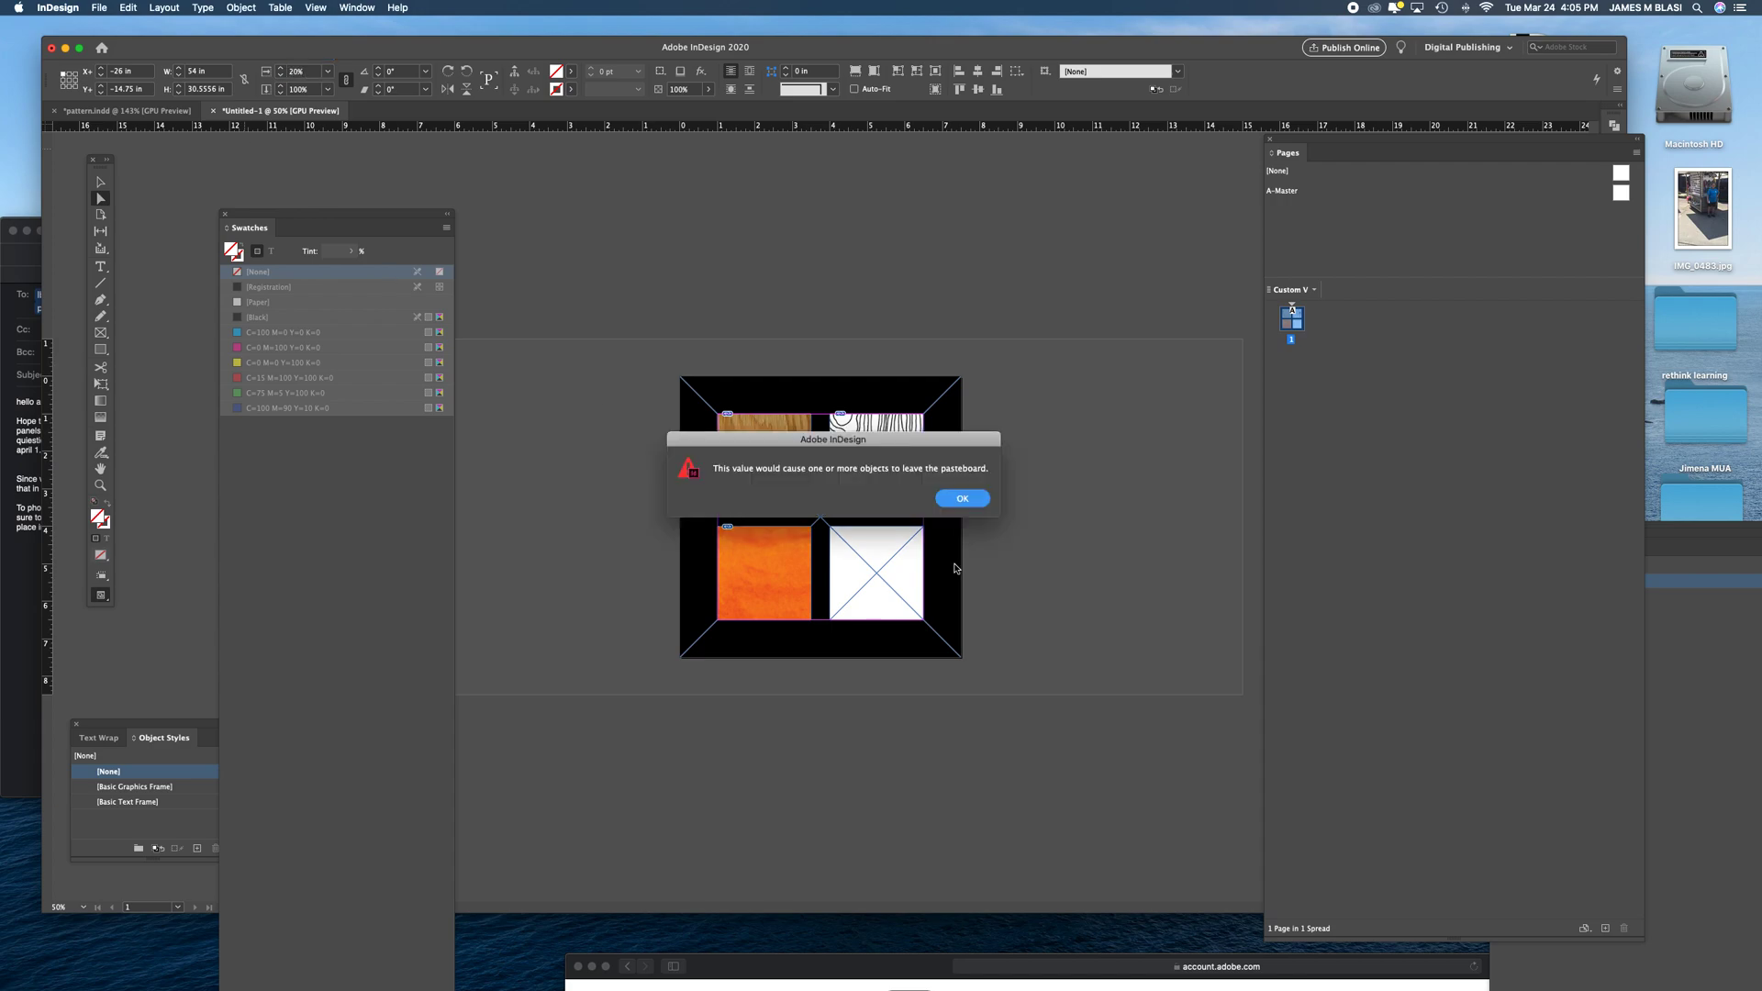
{"action": "left_click", "coordinate": [960, 499]}
- Scale the maple image to 20% from its centre reference point and shift it down and right within the frame
{"action": "left_click", "coordinate": [69, 80]}
{"action": "type", "text": "20"}
{"action": "key", "text": "Return"}
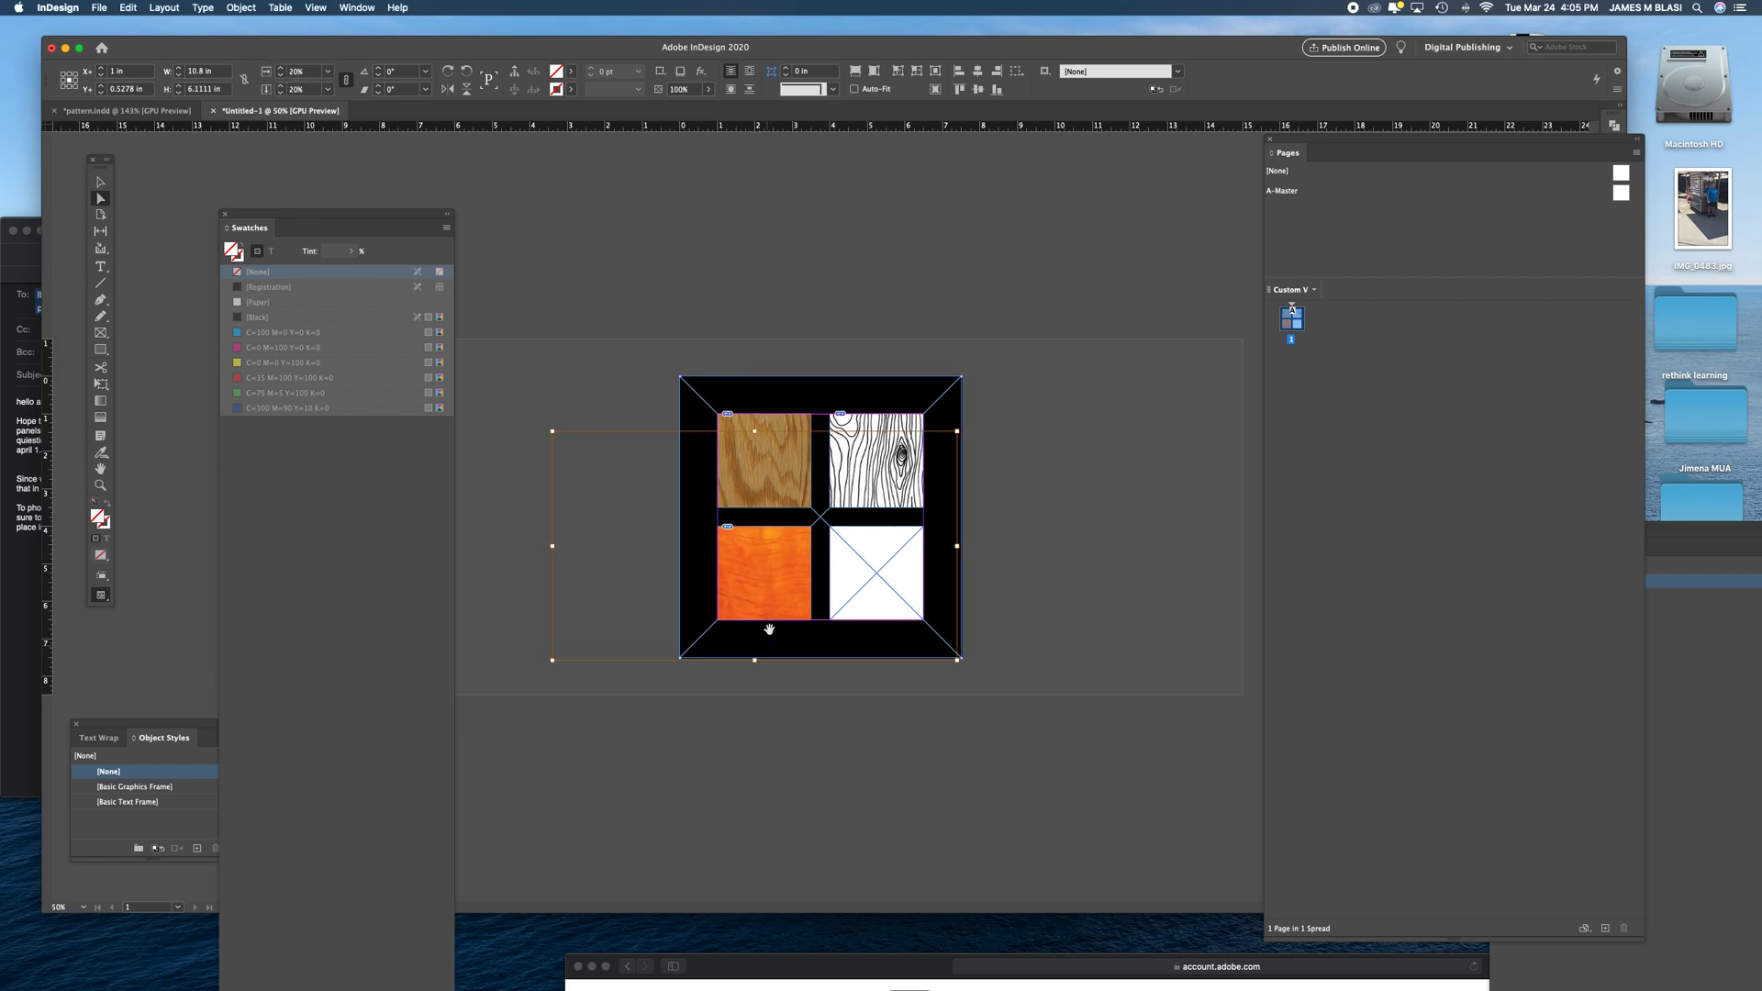
{"action": "left_click_drag", "start_coordinate": [774, 590], "coordinate": [889, 636]}
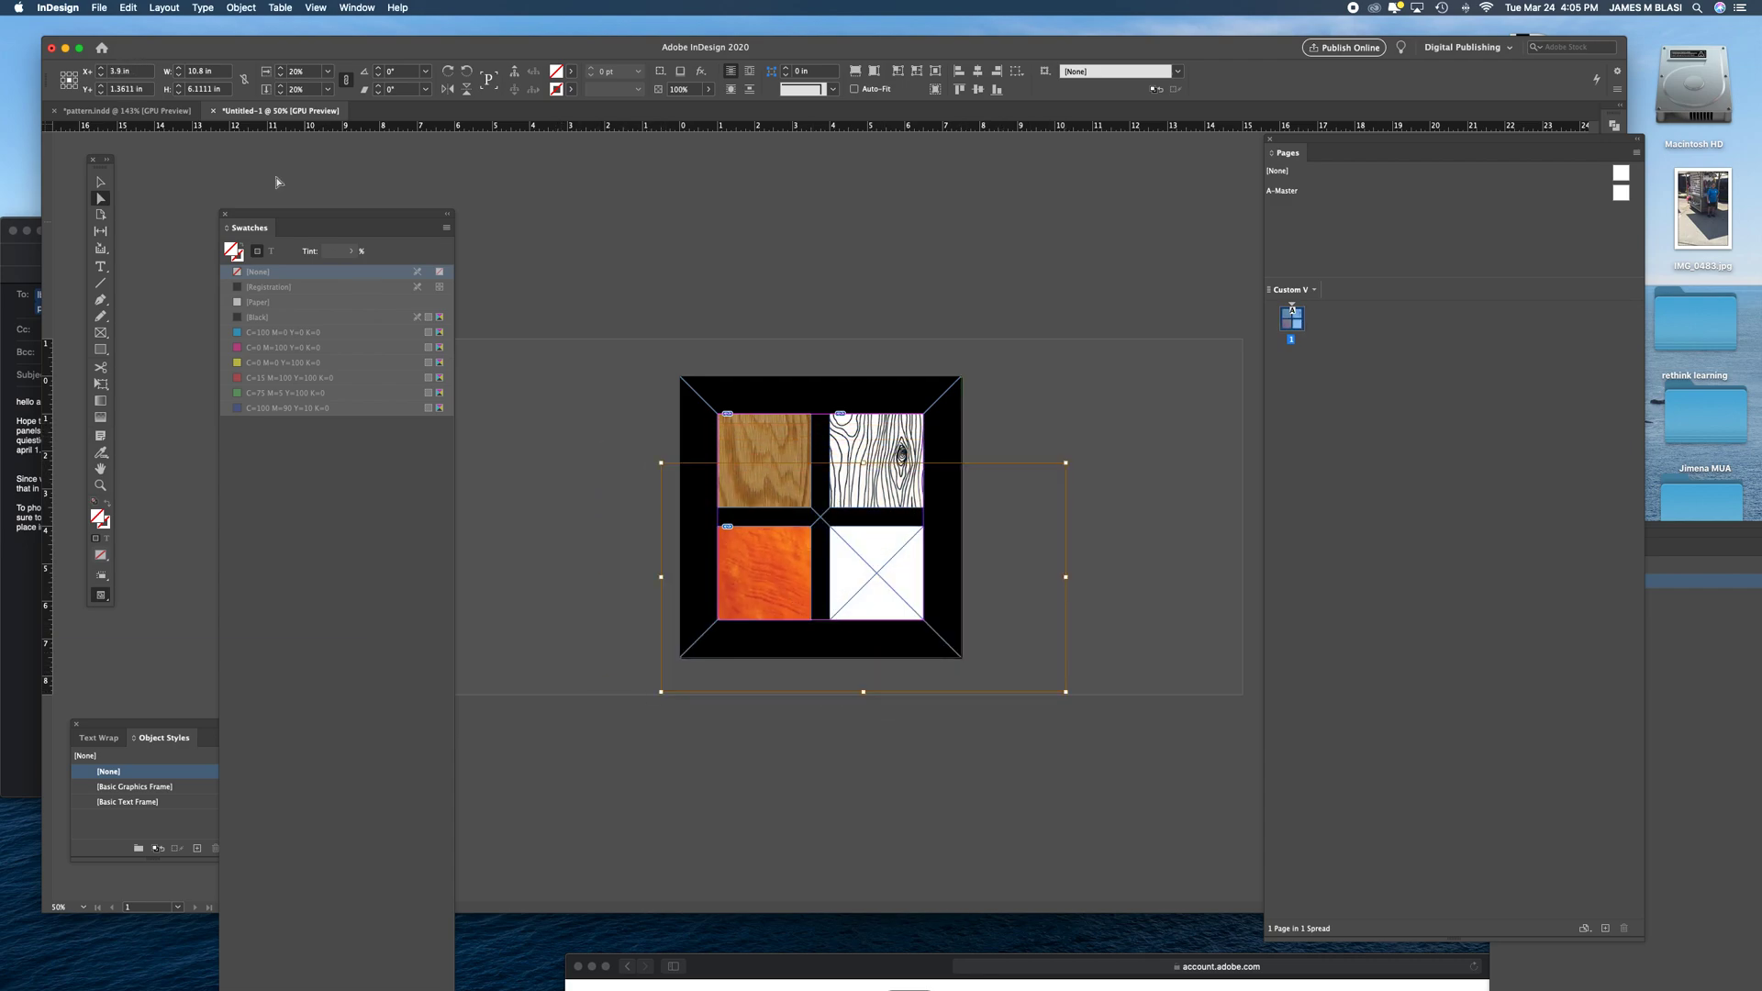
- Reduce the maple image's scale to 14% and shift it left to fill the frame, at X 2.5 in and Y 1.25 in
{"action": "left_click", "coordinate": [281, 93]}
{"action": "left_click", "coordinate": [281, 93]}
{"action": "left_click", "coordinate": [281, 93]}
{"action": "left_click", "coordinate": [281, 93]}
{"action": "left_click", "coordinate": [280, 93]}
{"action": "left_click", "coordinate": [281, 93]}
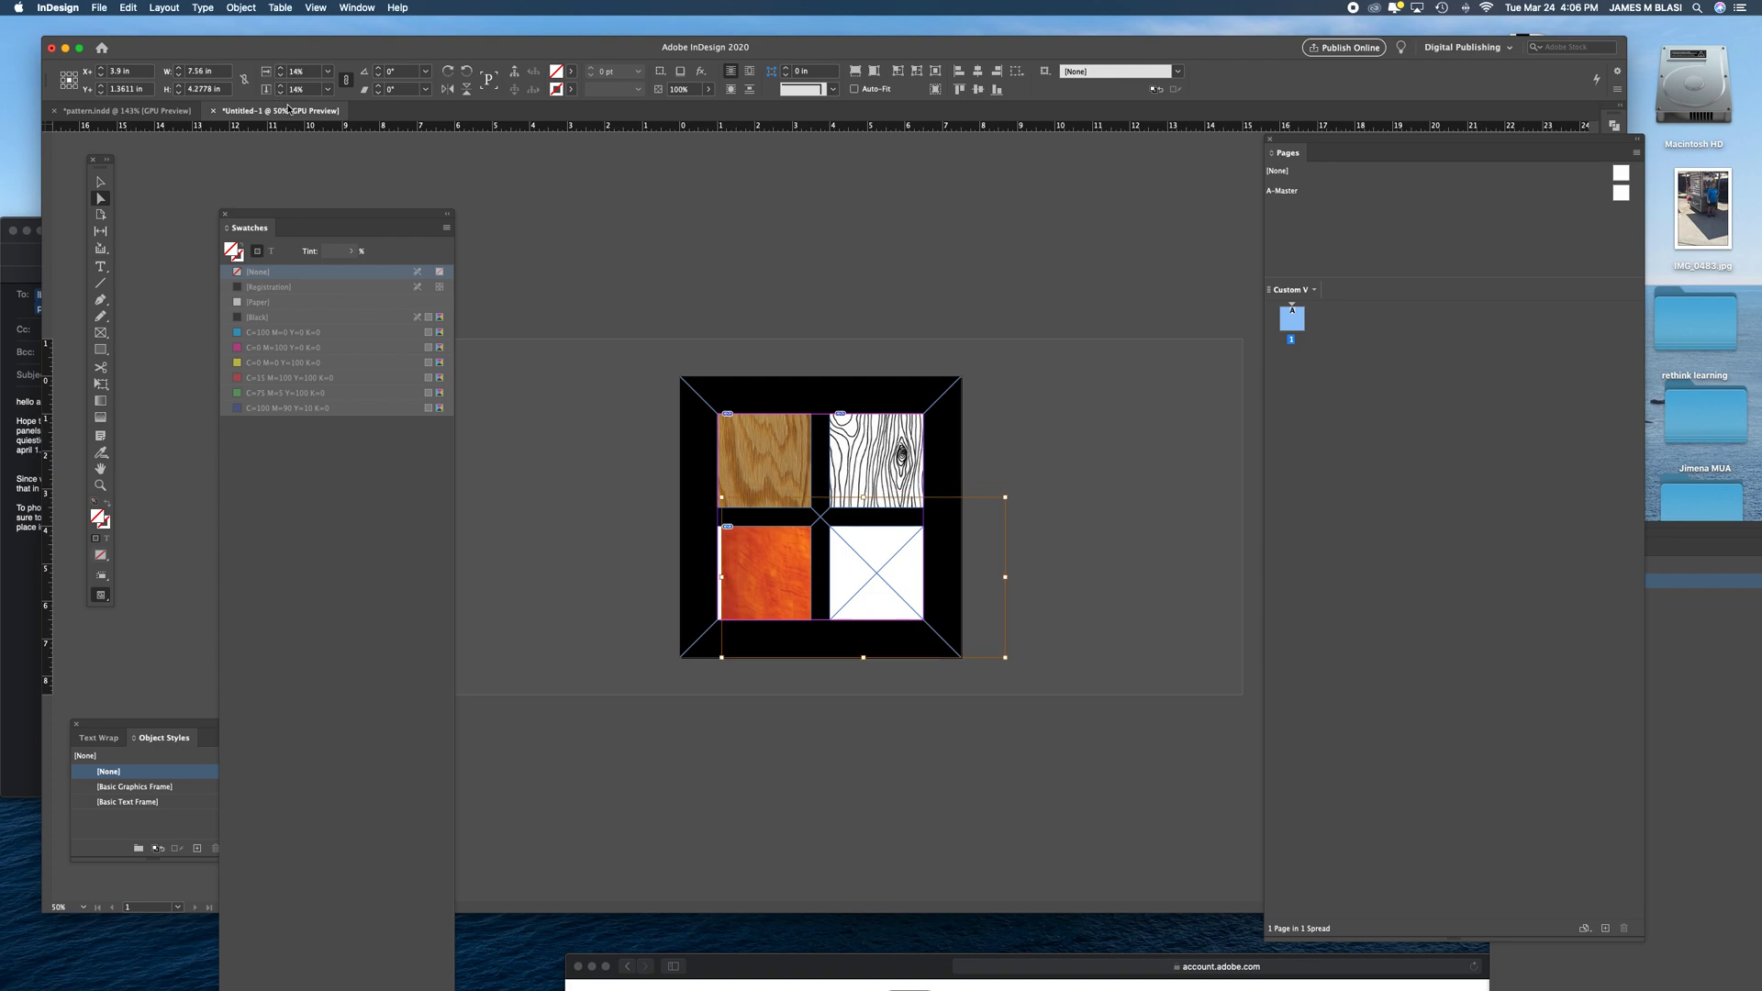
{"action": "left_click_drag", "start_coordinate": [763, 588], "coordinate": [715, 589]}
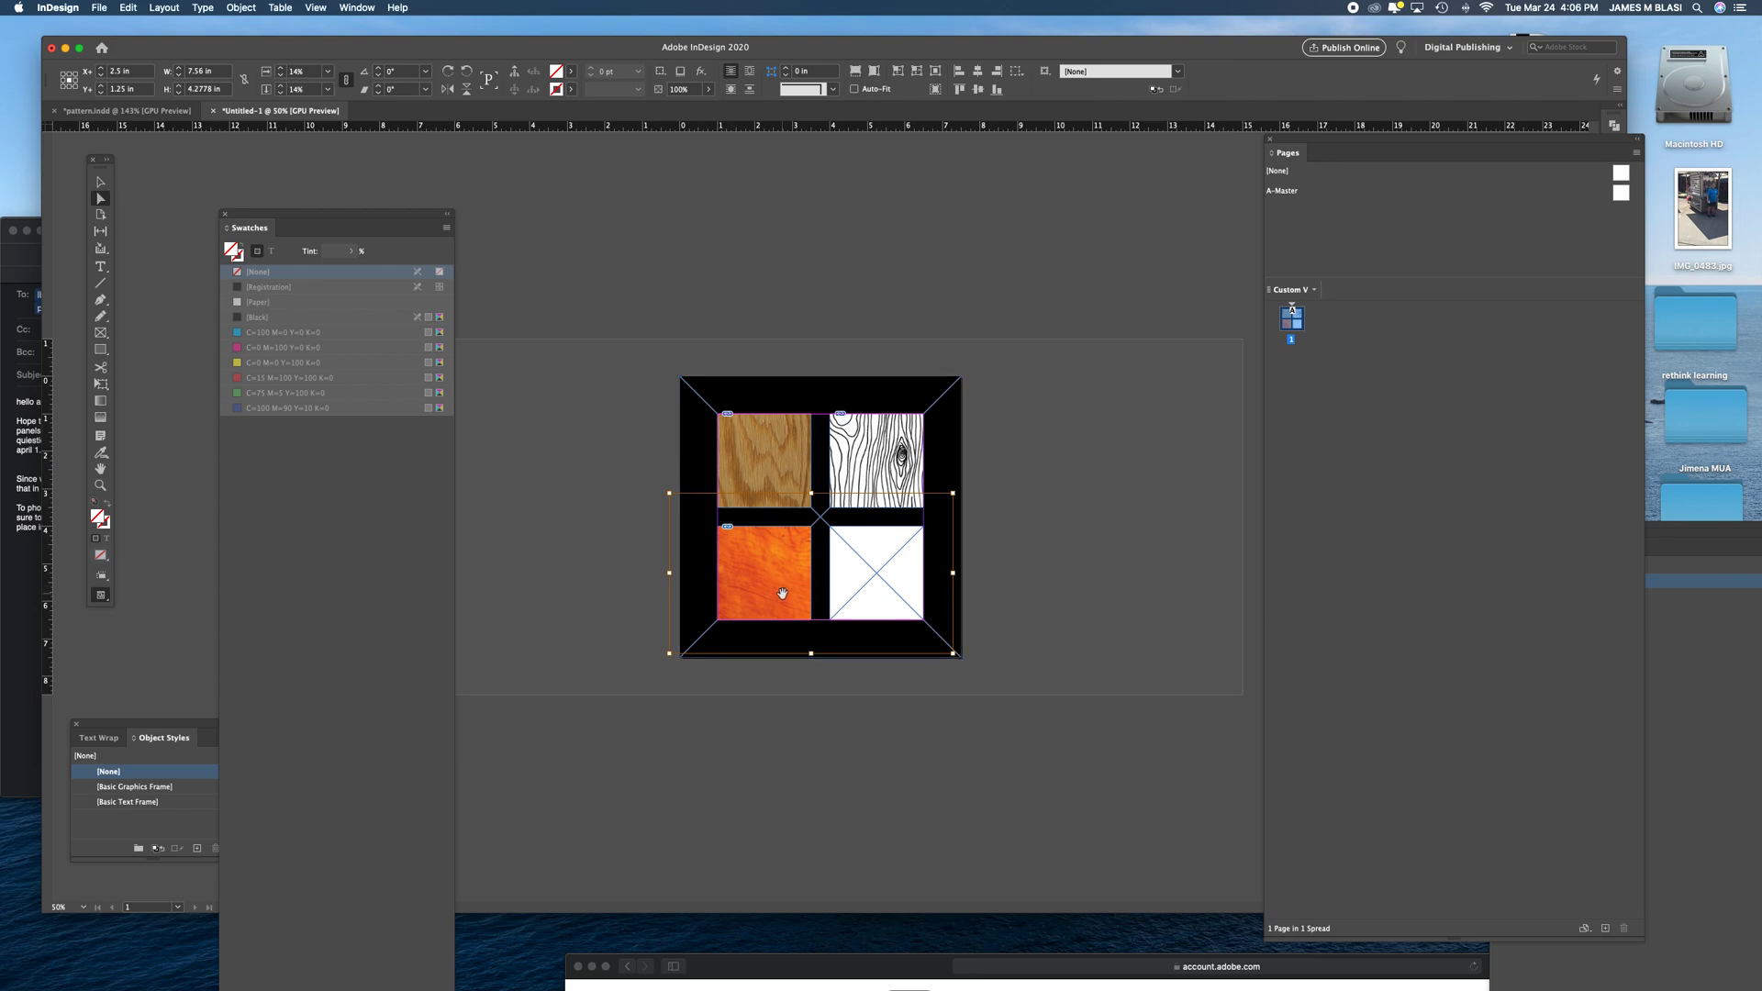
- Rotate the maple image 90° counter-clockwise and shift it left so that it fills the lower-left frame
{"action": "left_click", "coordinate": [465, 74]}
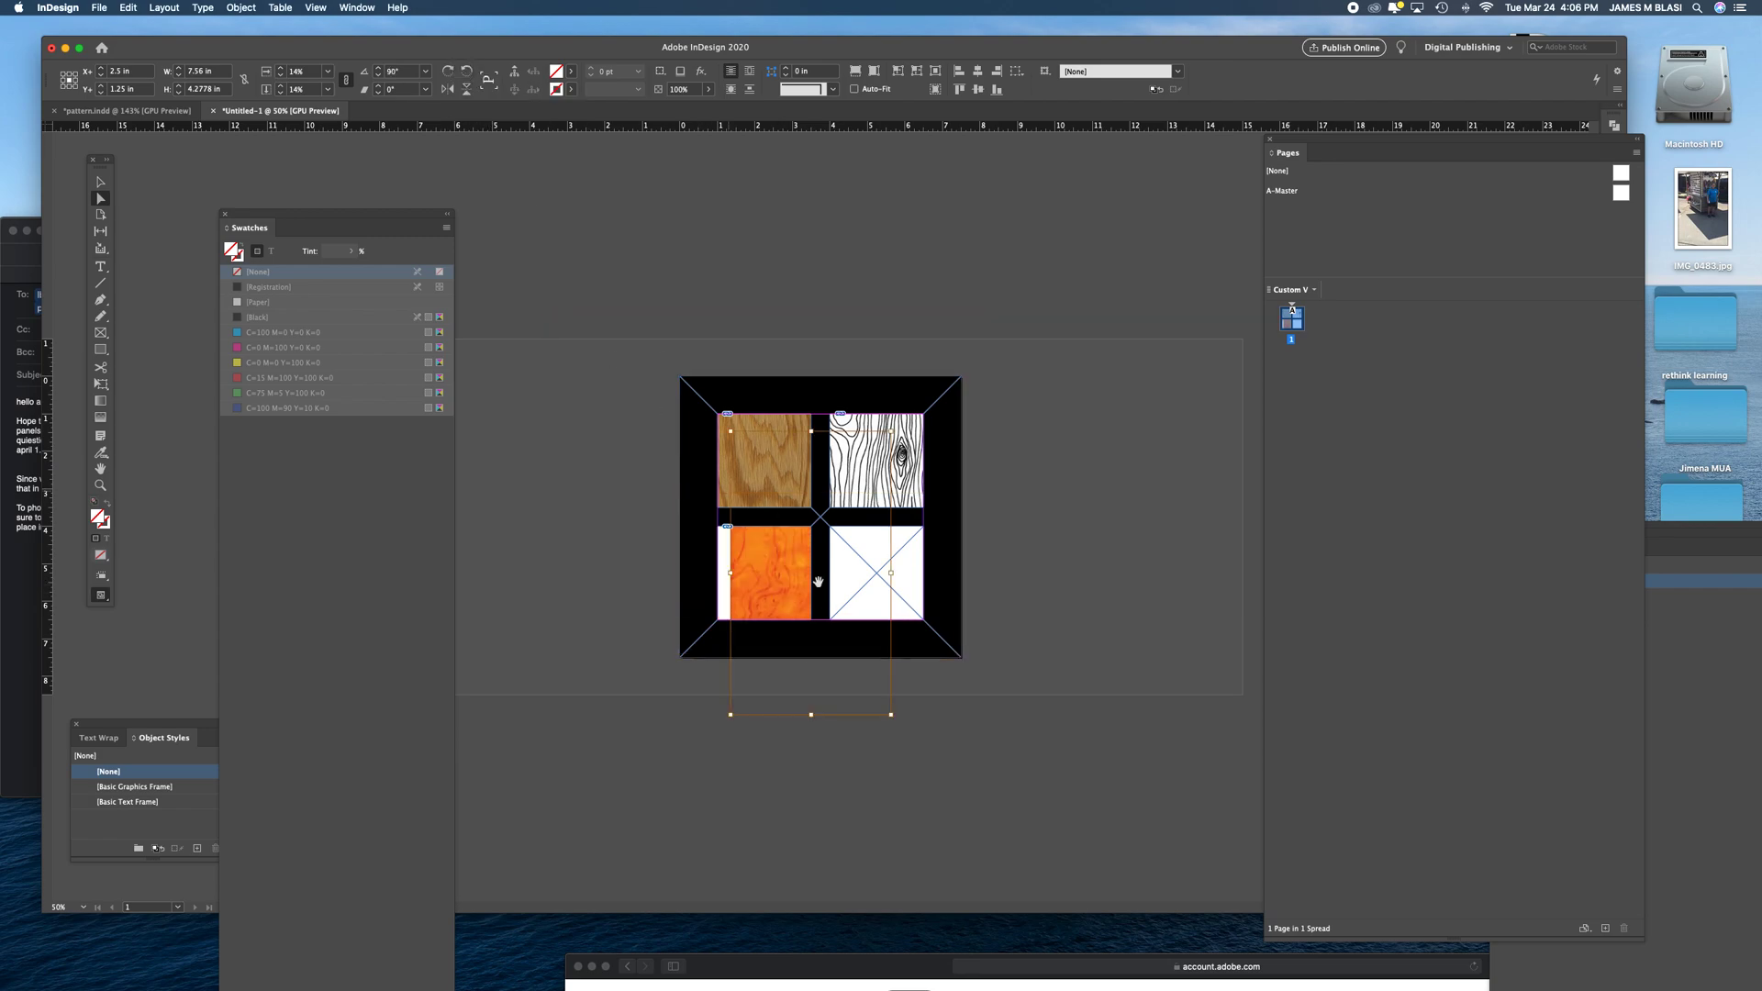
{"action": "left_click_drag", "start_coordinate": [766, 601], "coordinate": [737, 602]}
{"action": "left_click", "coordinate": [1043, 608]}
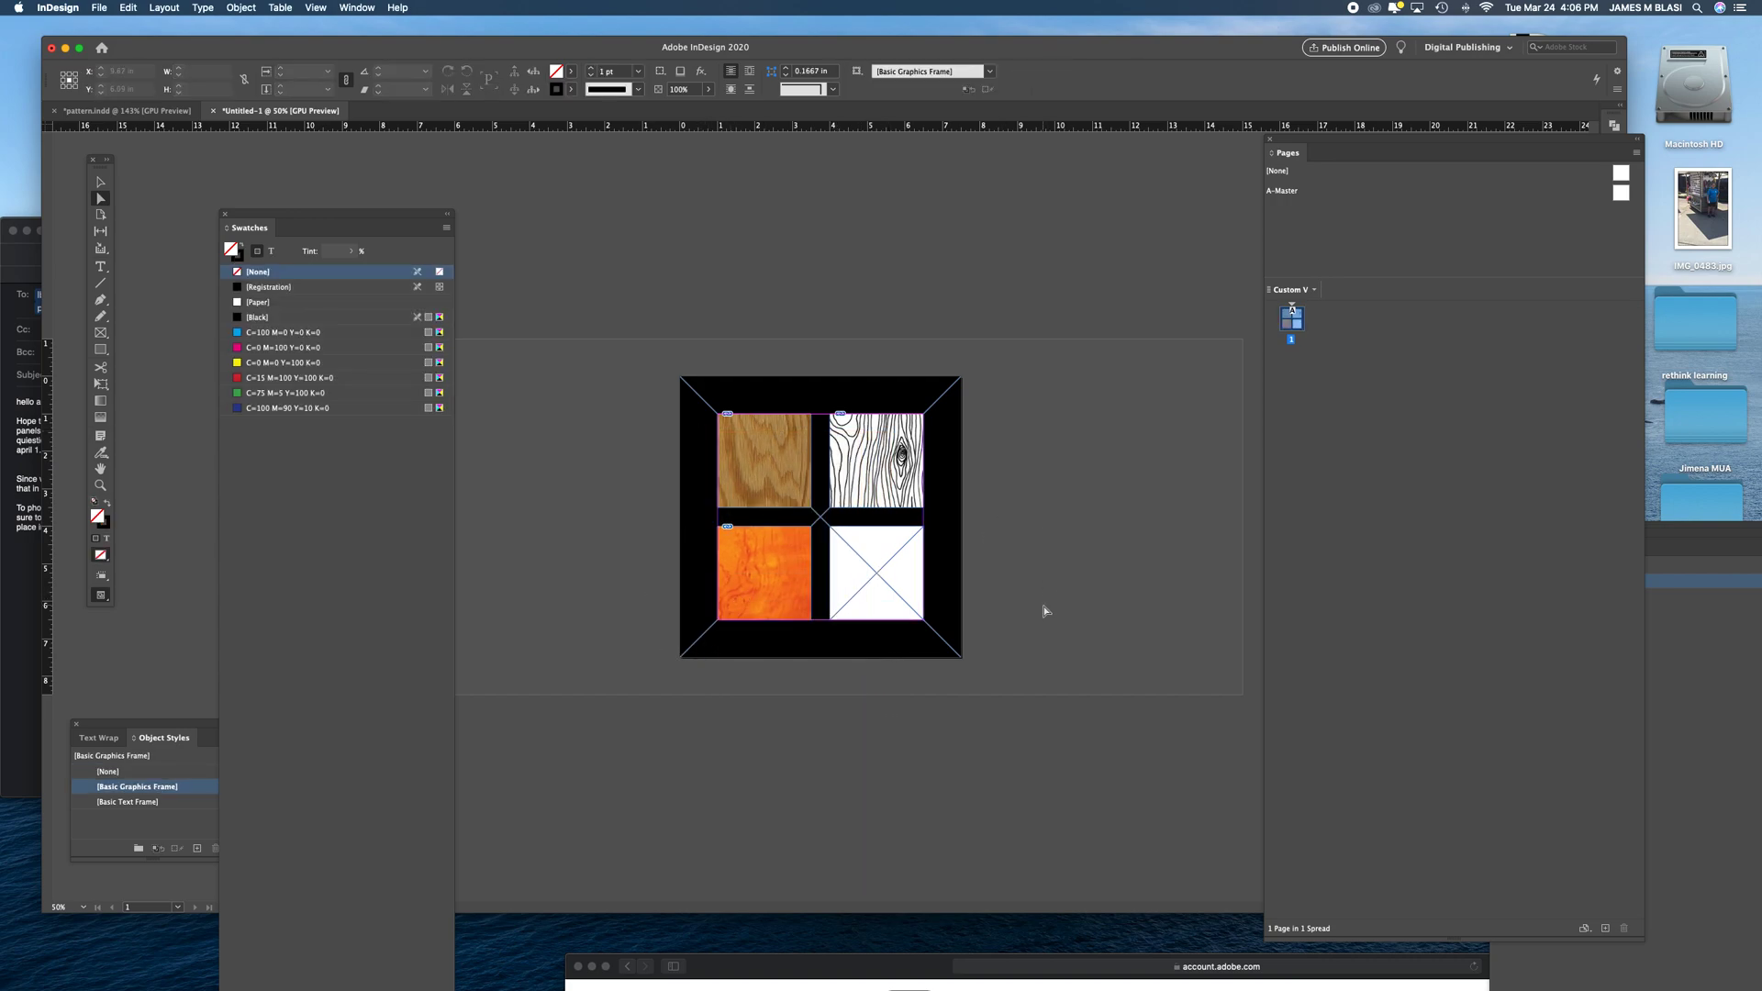
- Preview the layout without guides and review each of the four frames in turn
{"action": "key", "text": "w"}
{"action": "key", "text": "super+equal"}
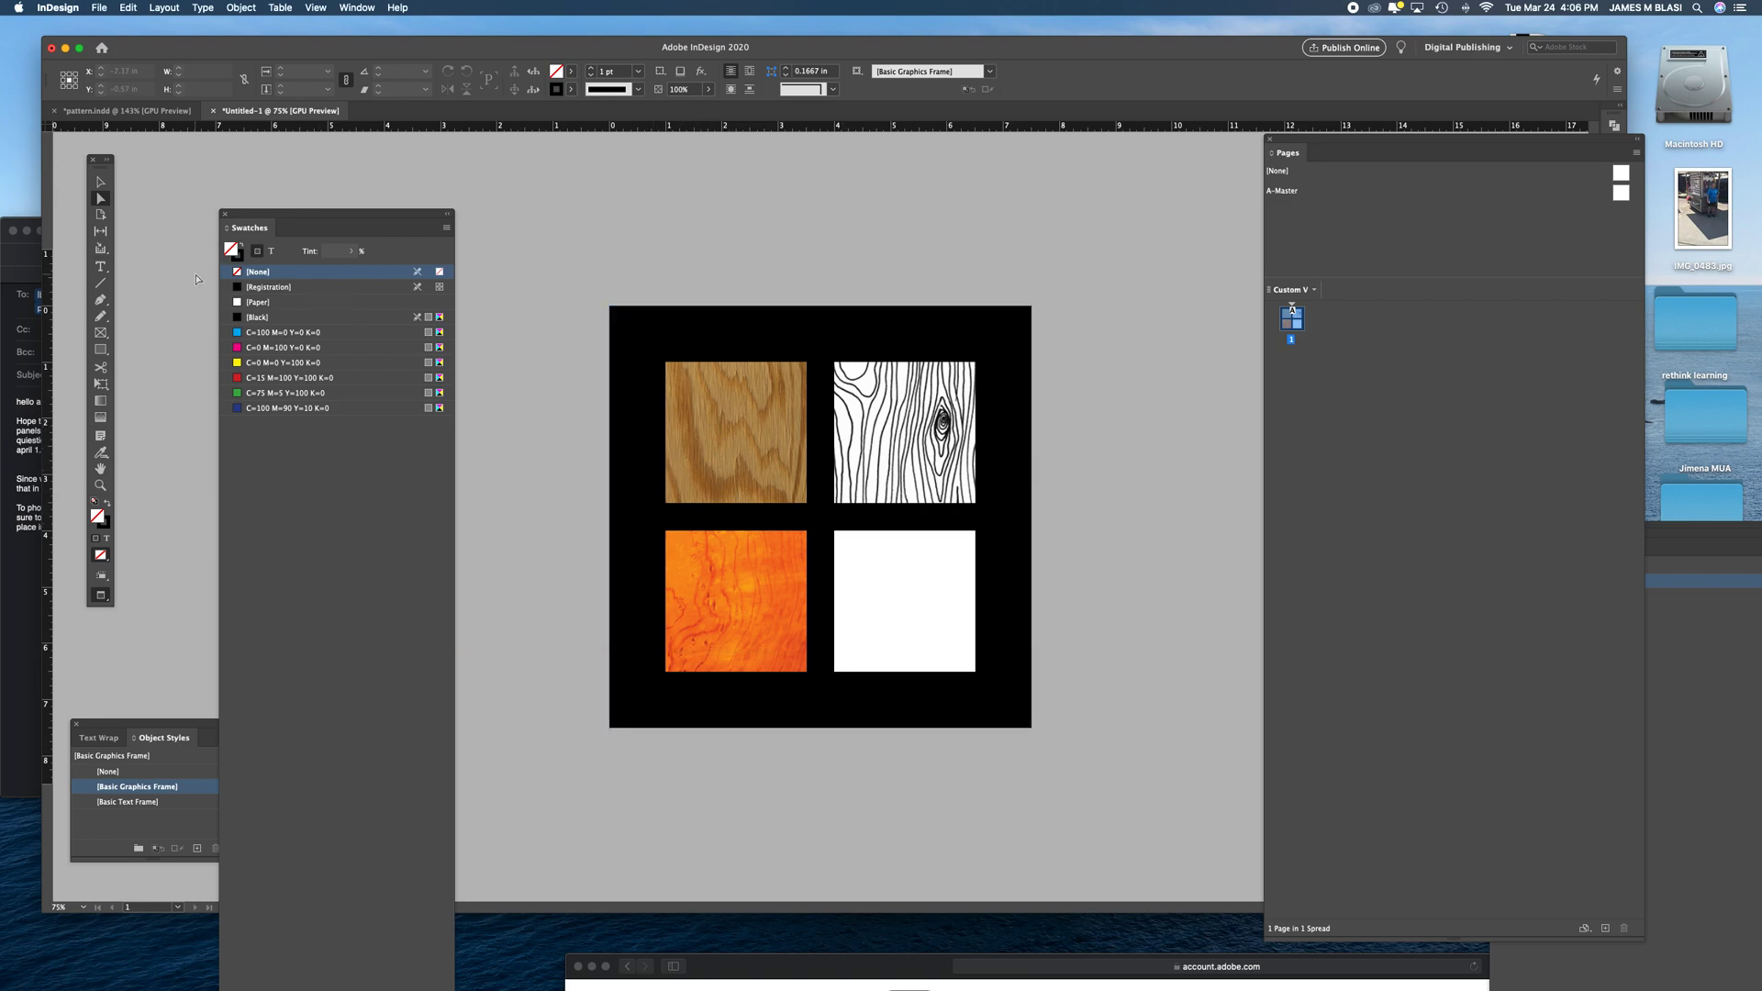
{"action": "left_click", "coordinate": [103, 184]}
{"action": "left_click", "coordinate": [718, 421]}
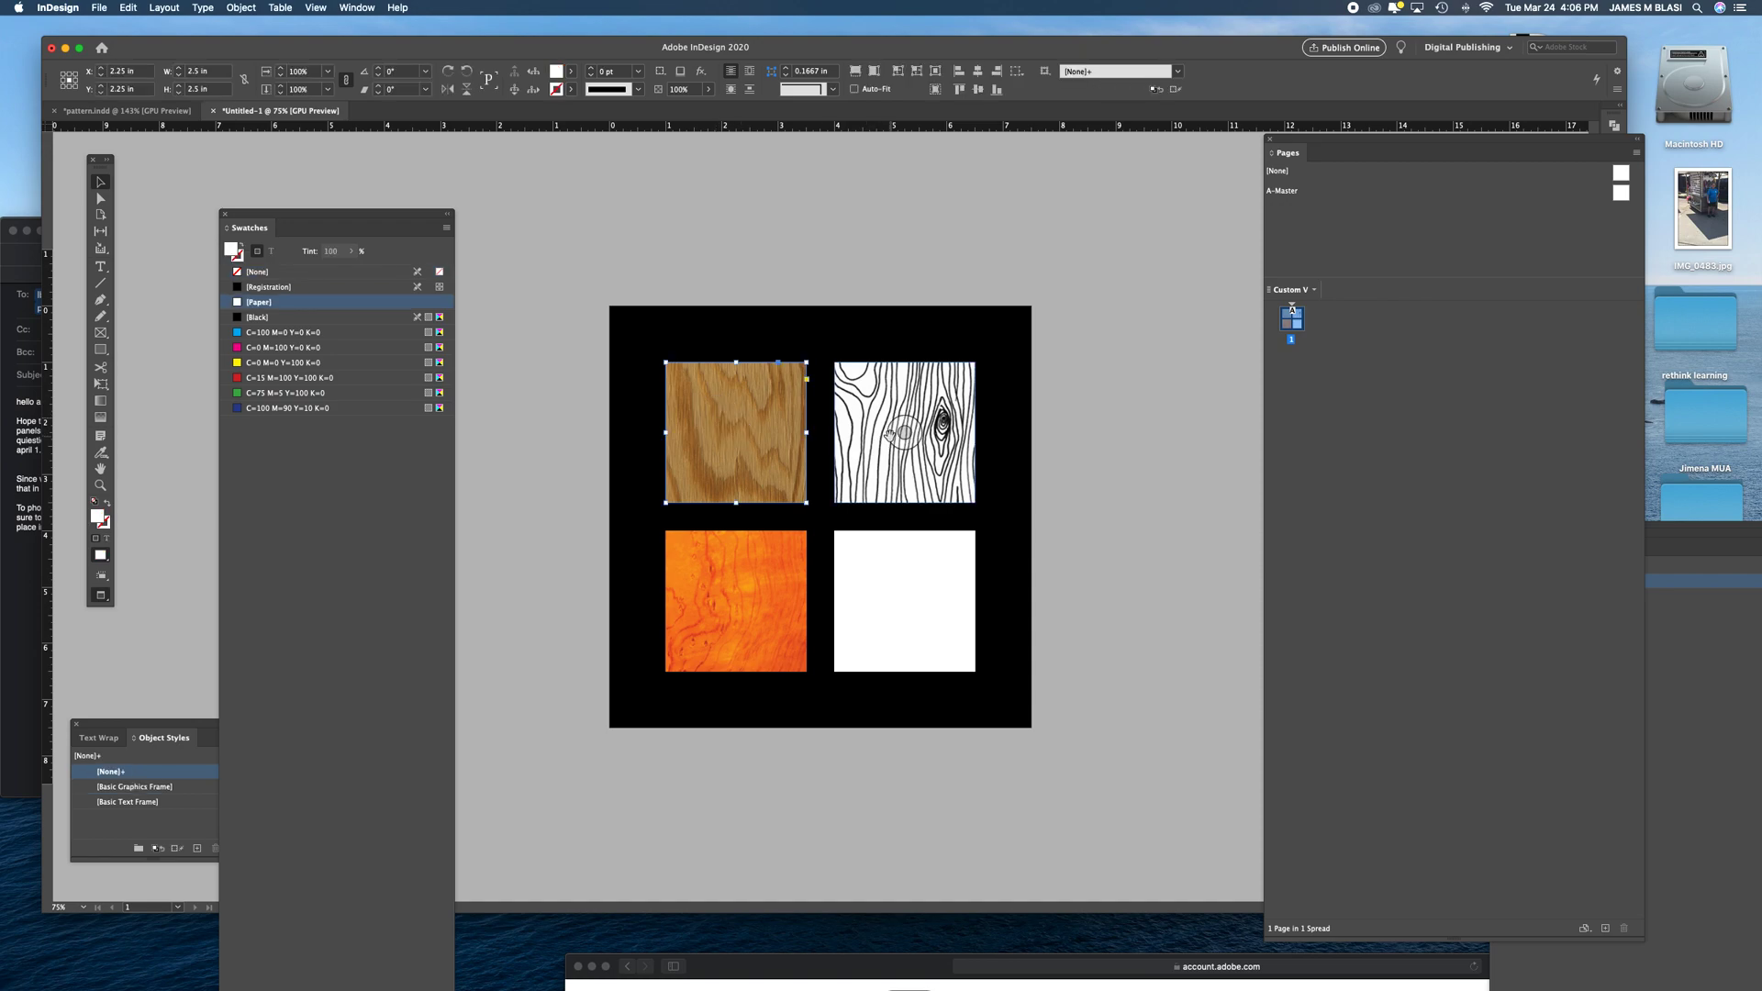
{"action": "left_click", "coordinate": [903, 401]}
{"action": "left_click", "coordinate": [675, 647]}
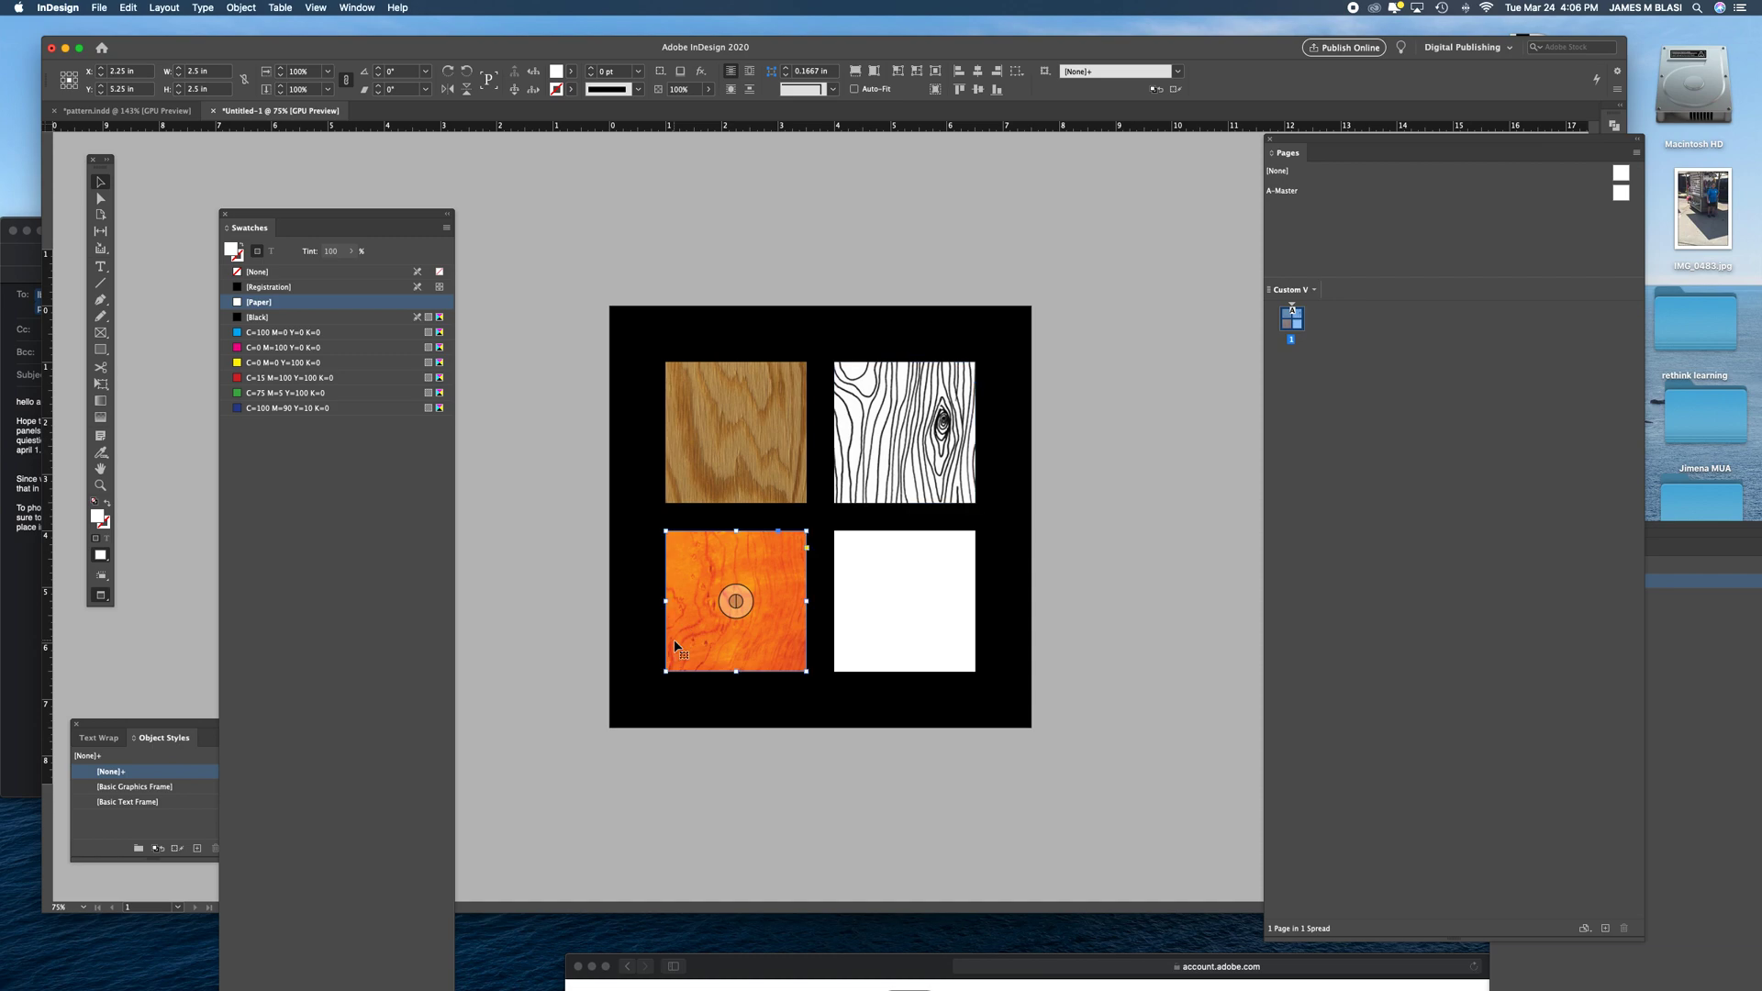
{"action": "left_click", "coordinate": [903, 602]}
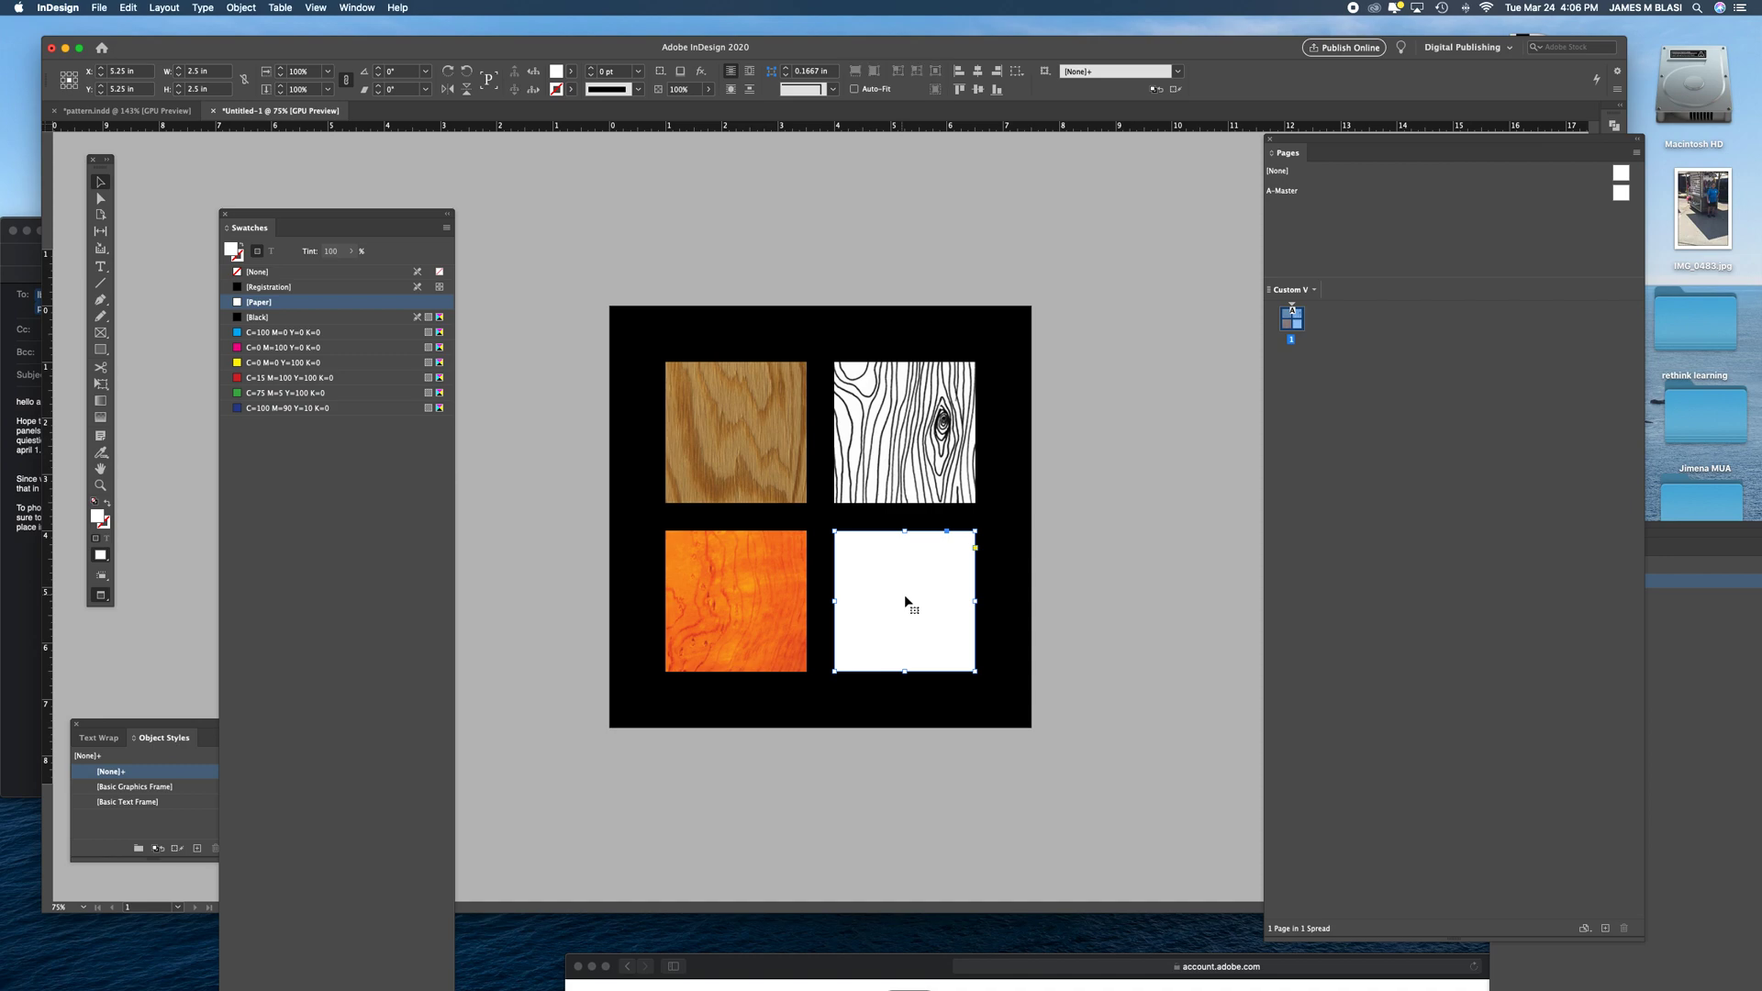
{"action": "left_click", "coordinate": [1064, 584]}
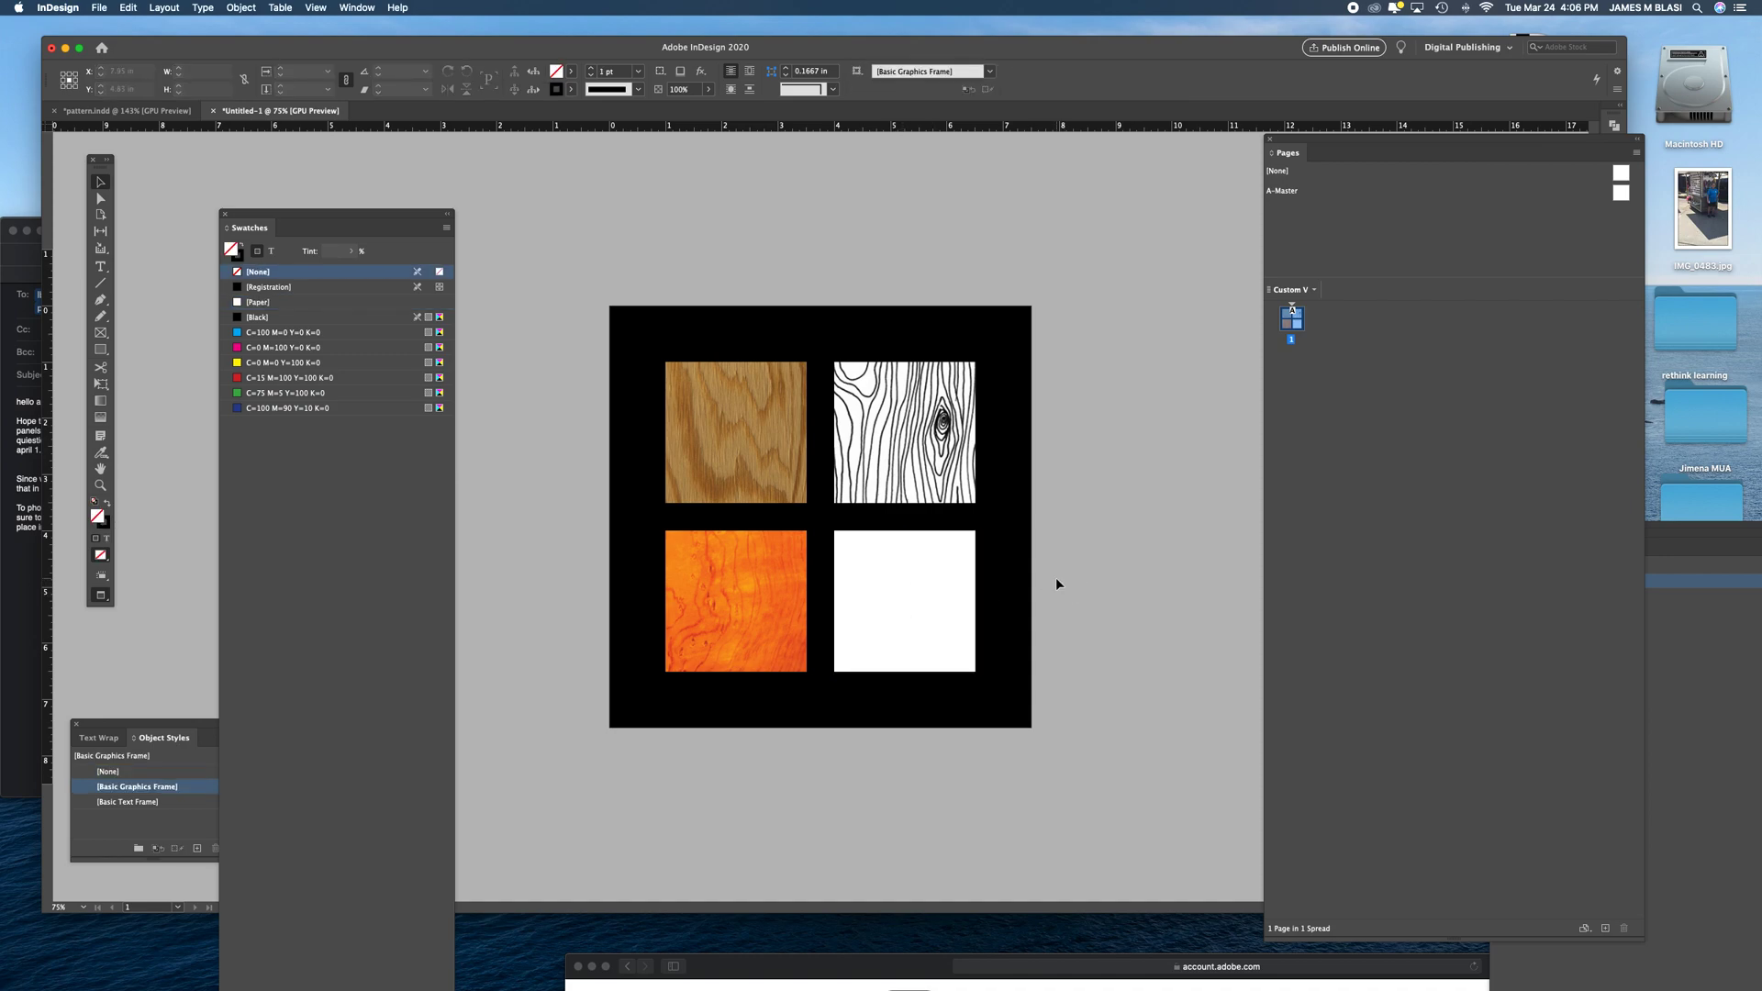
- Save the document as pattern.2 in the Pattern Project folder
{"action": "key", "text": "super+s"}
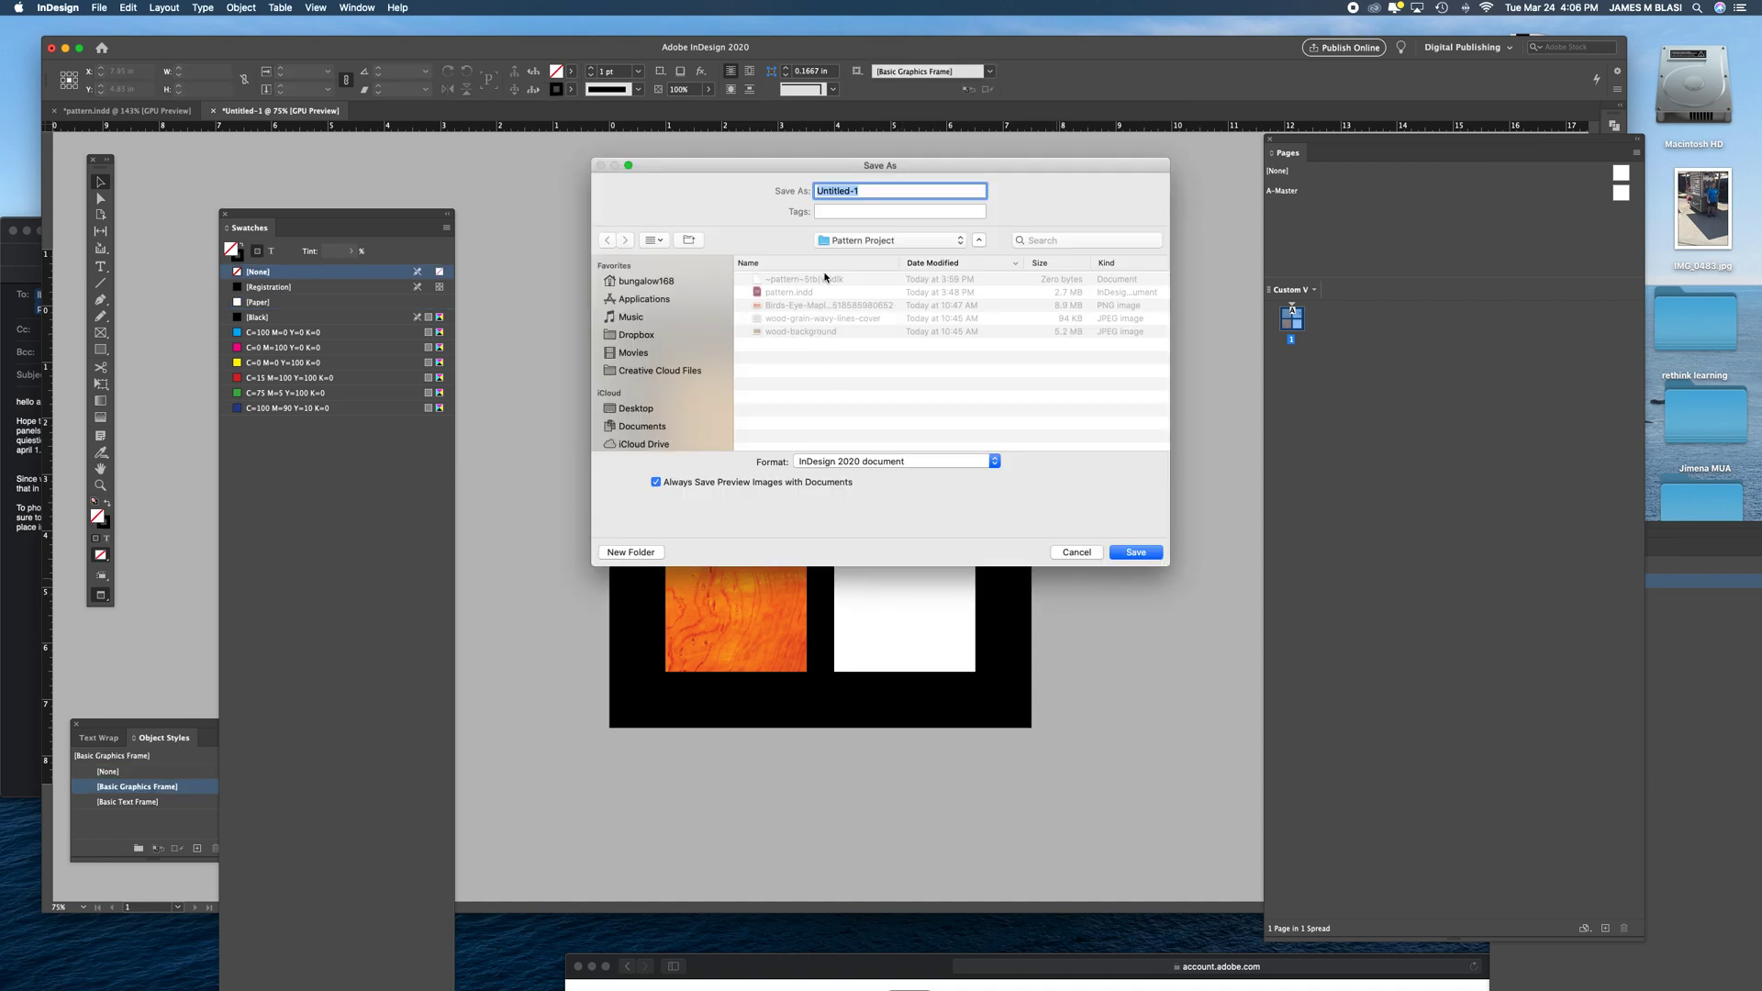
{"action": "type", "text": "pattern.2"}
{"action": "left_click", "coordinate": [885, 241]}
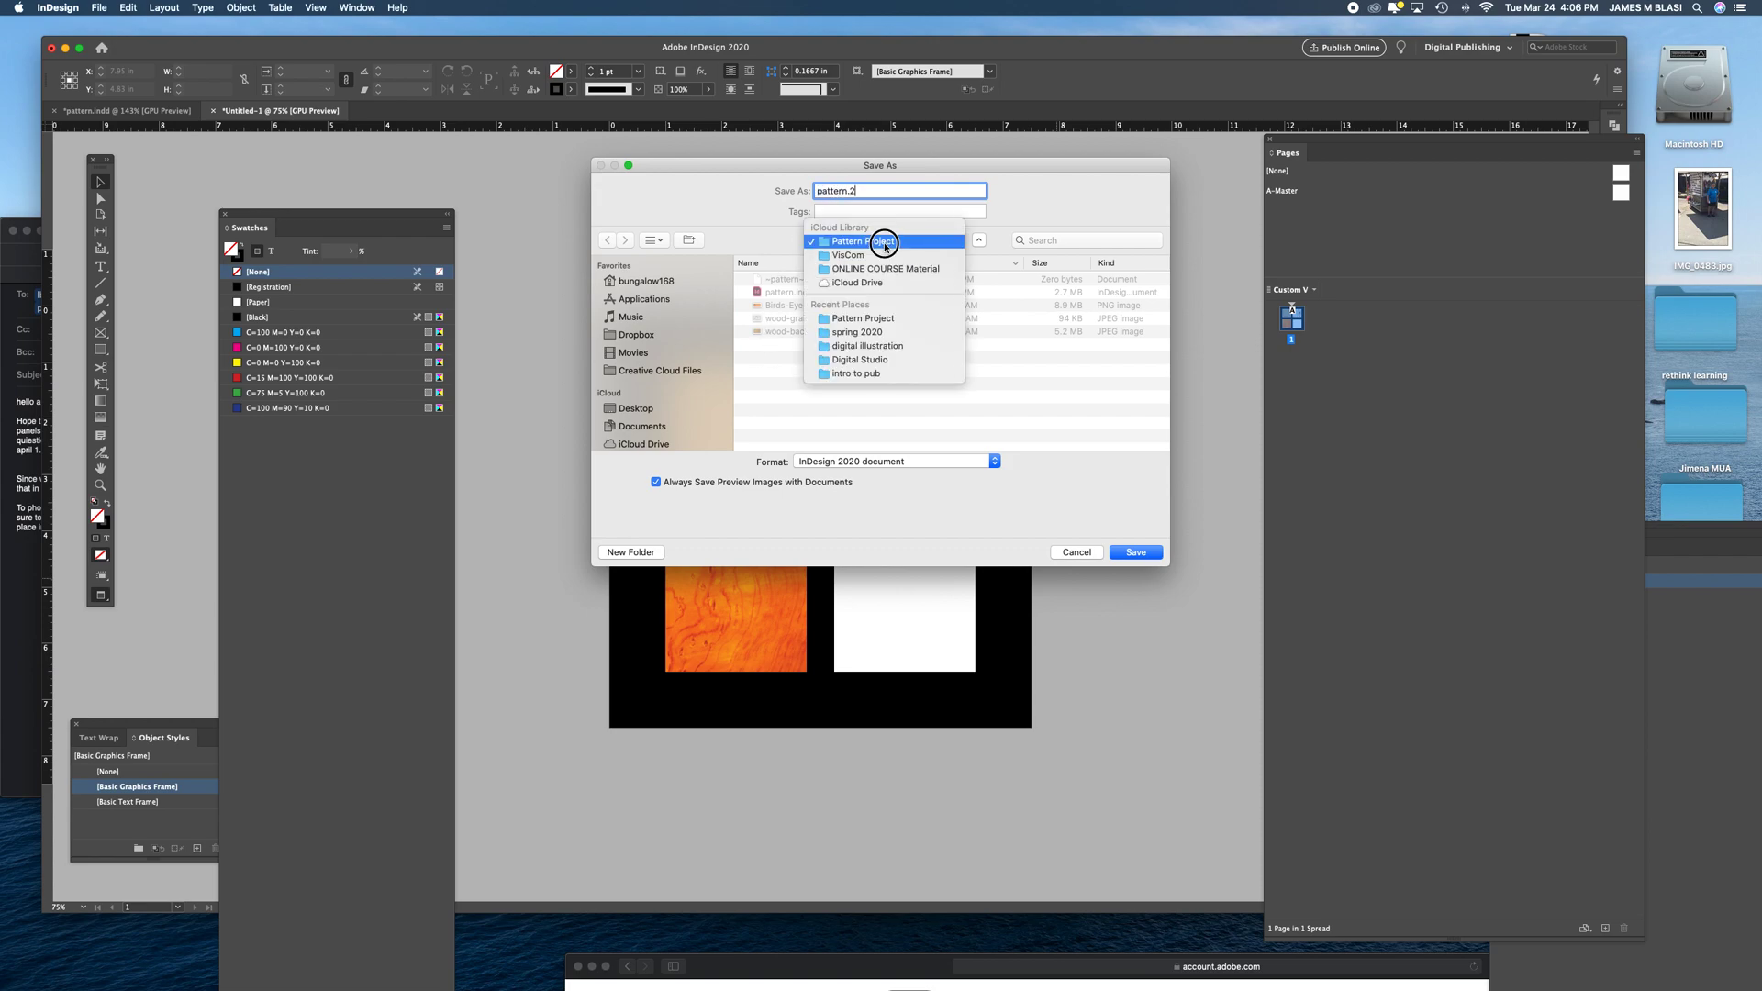
{"action": "left_click", "coordinate": [885, 242]}
{"action": "left_click", "coordinate": [1159, 553]}
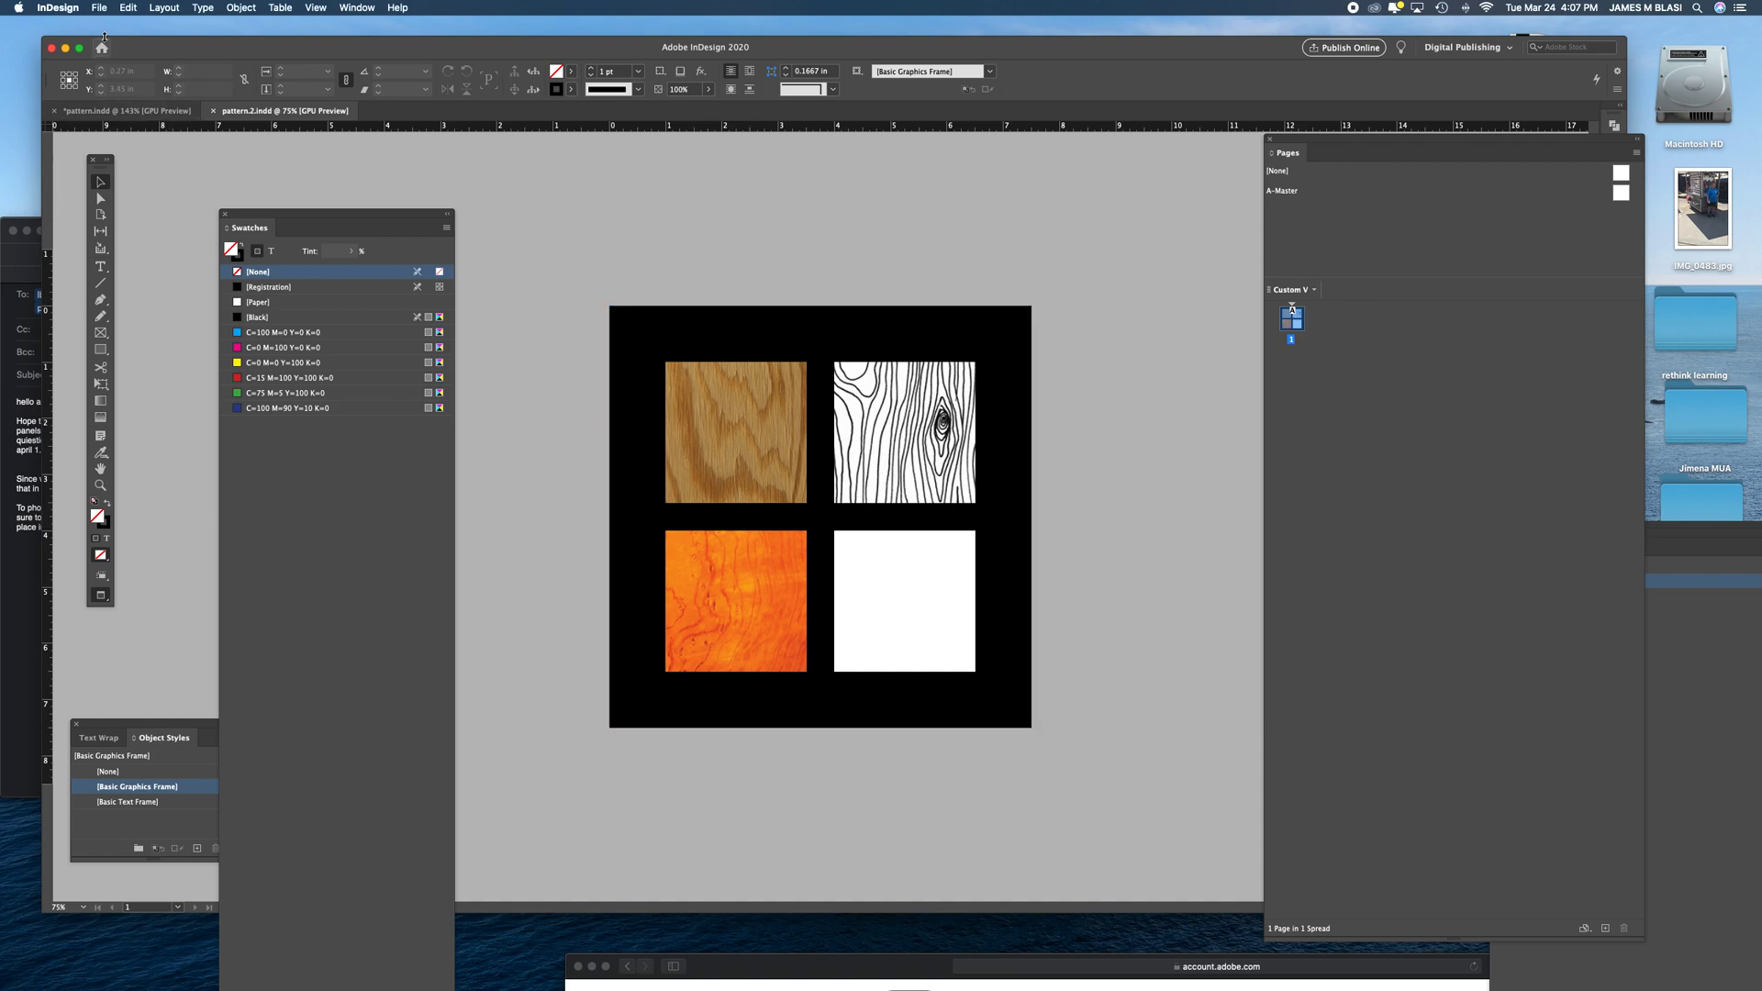
- Export pattern.2 as a PDF to the Pattern Project folder using the Smallest File Size preset, with View PDF after Exporting enabled
{"action": "left_click", "coordinate": [96, 8]}
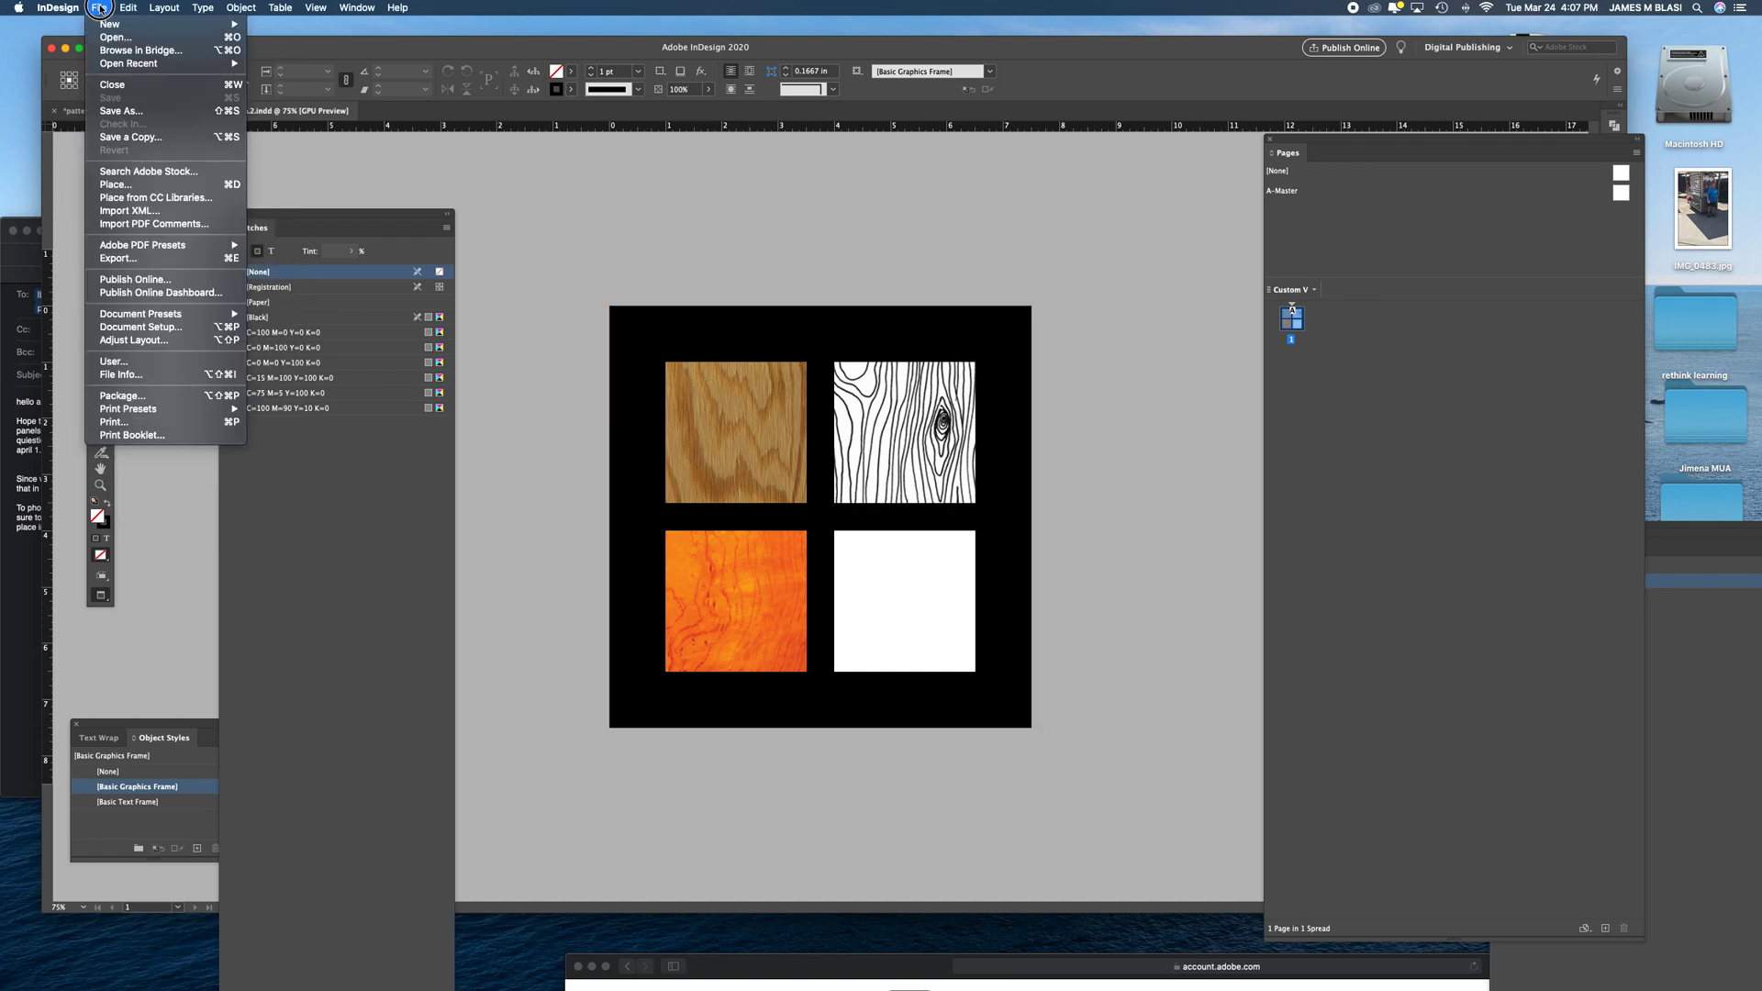
{"action": "mouse_move", "coordinate": [112, 246]}
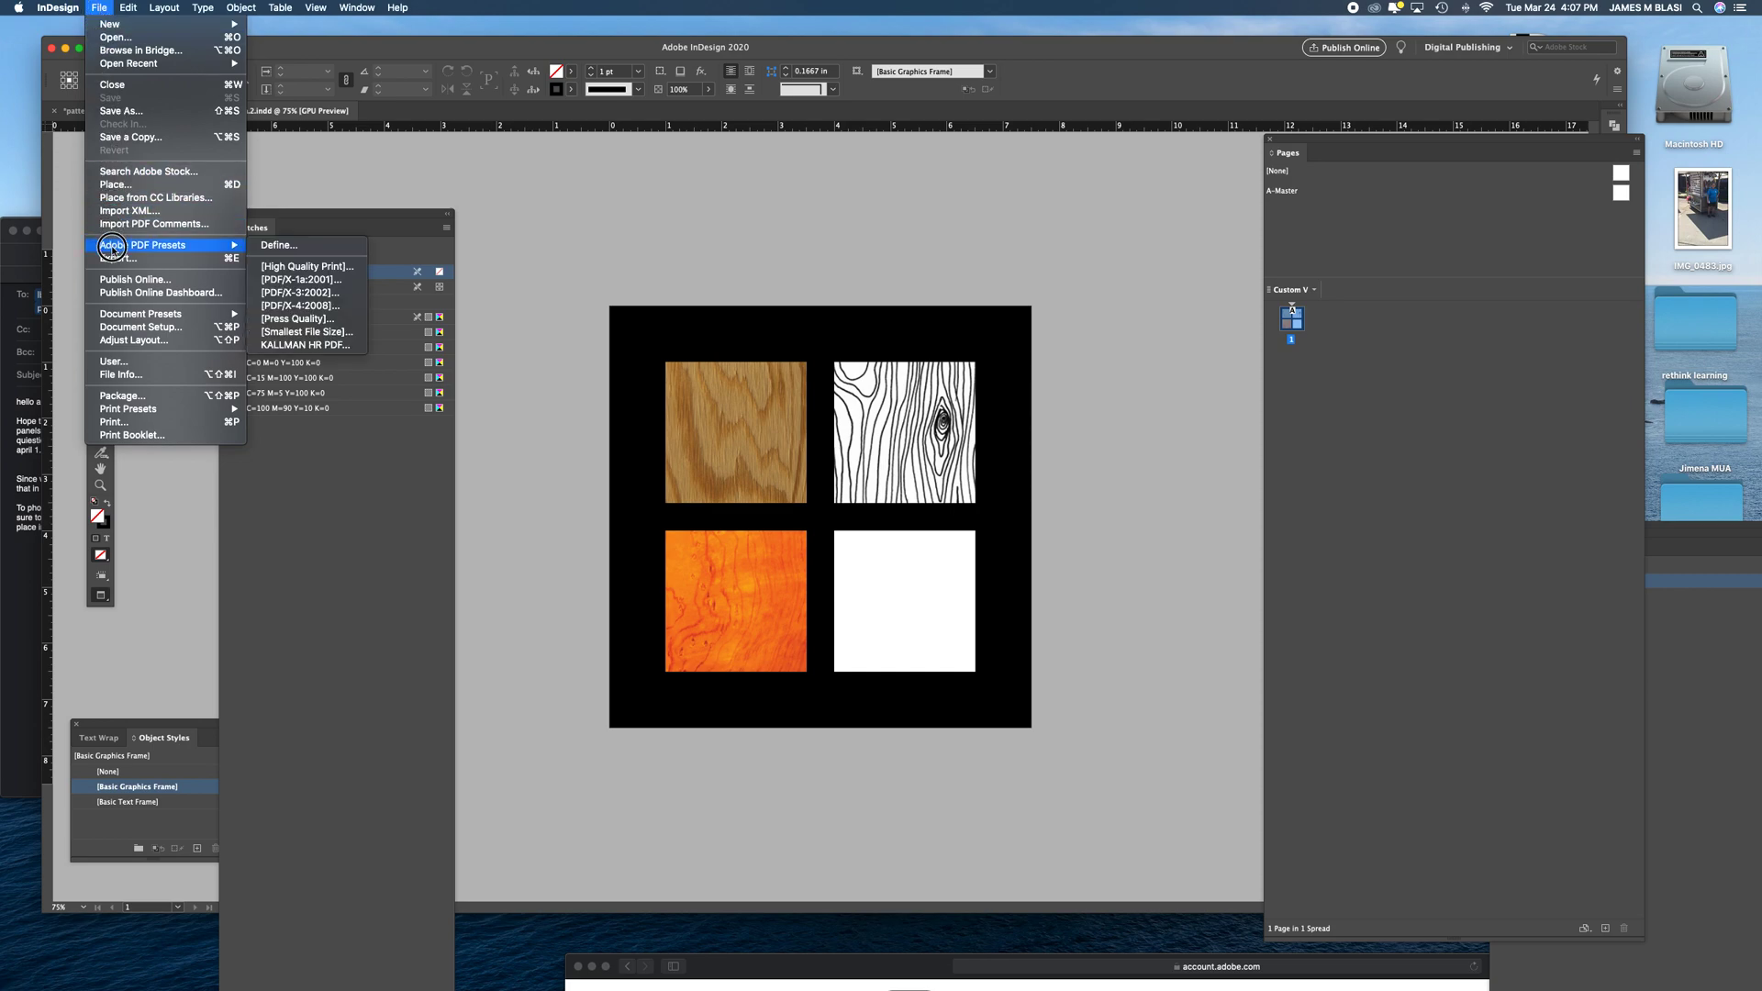
{"action": "left_click", "coordinate": [268, 332]}
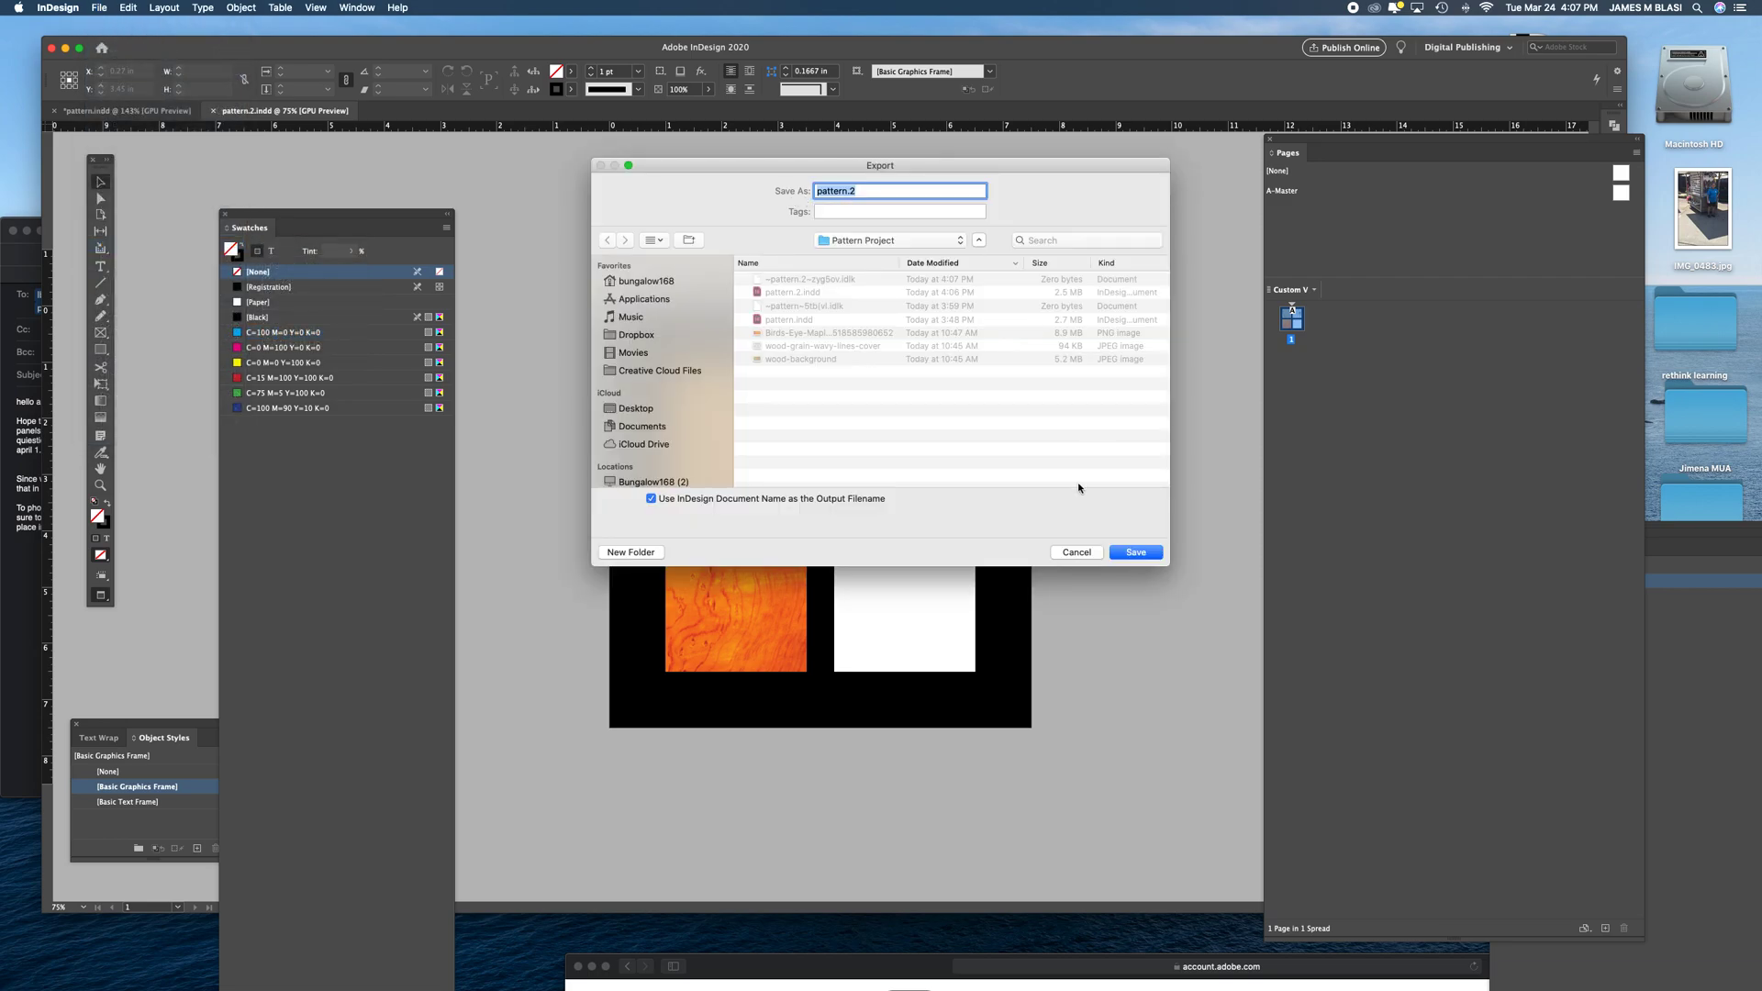
{"action": "left_click", "coordinate": [1144, 554]}
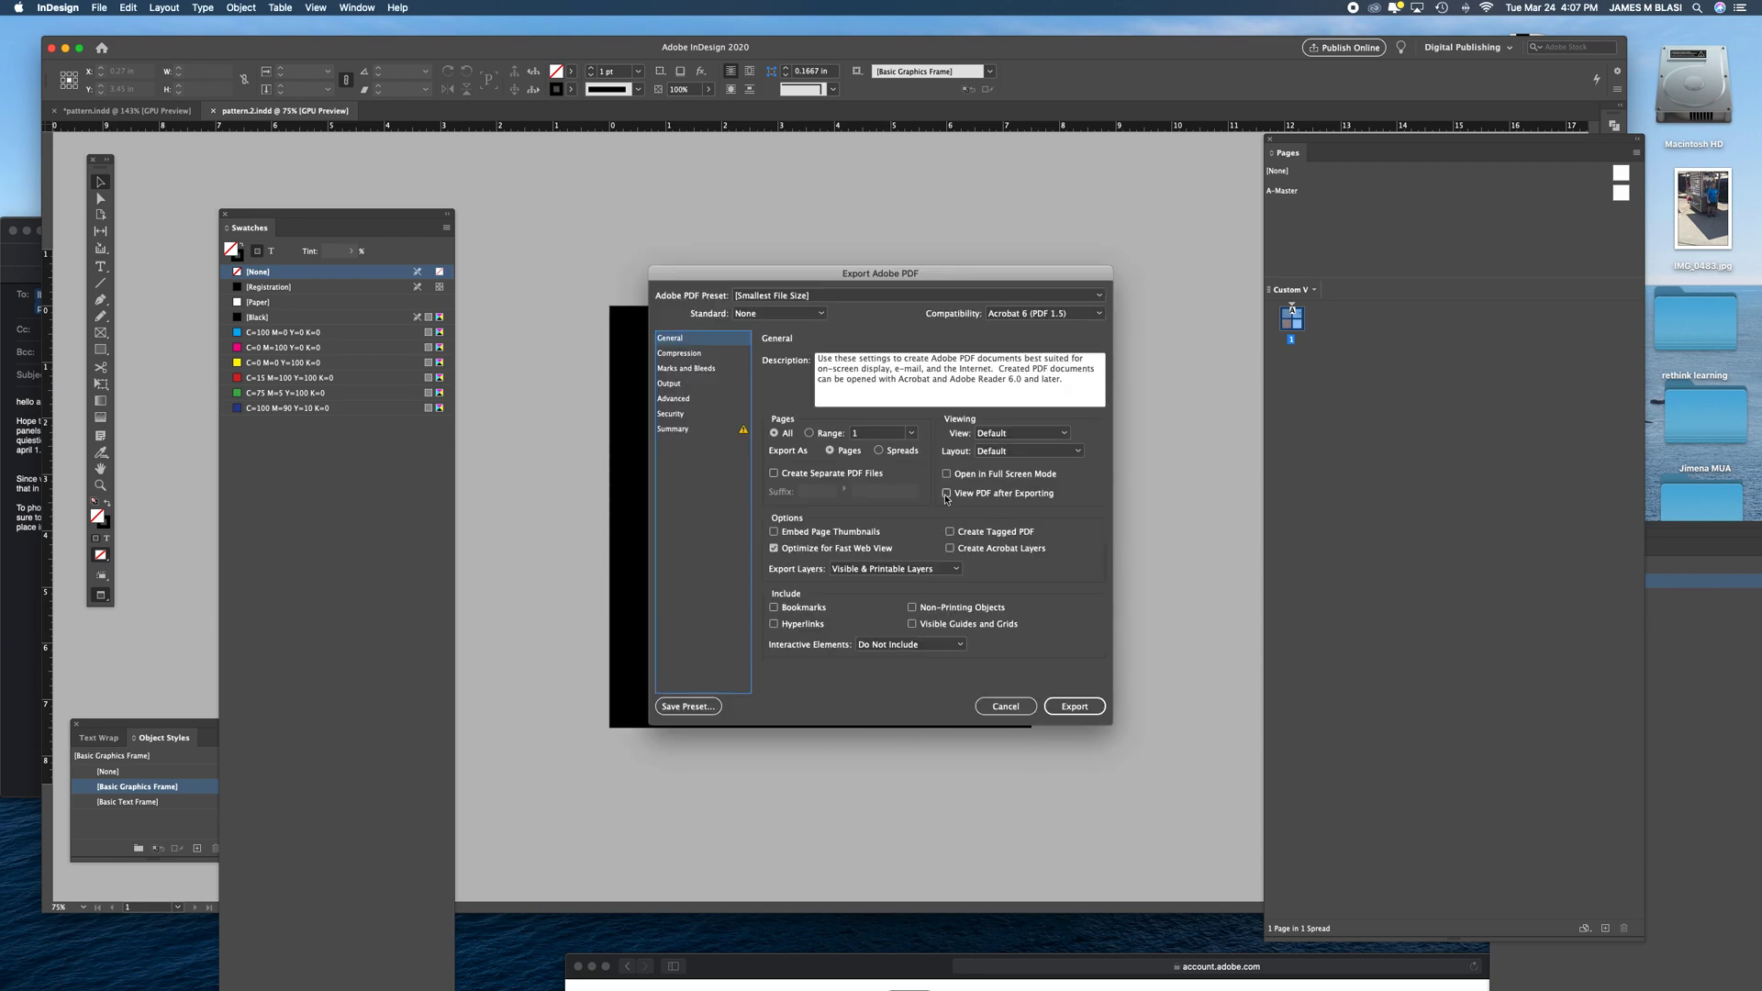
{"action": "left_click", "coordinate": [946, 494]}
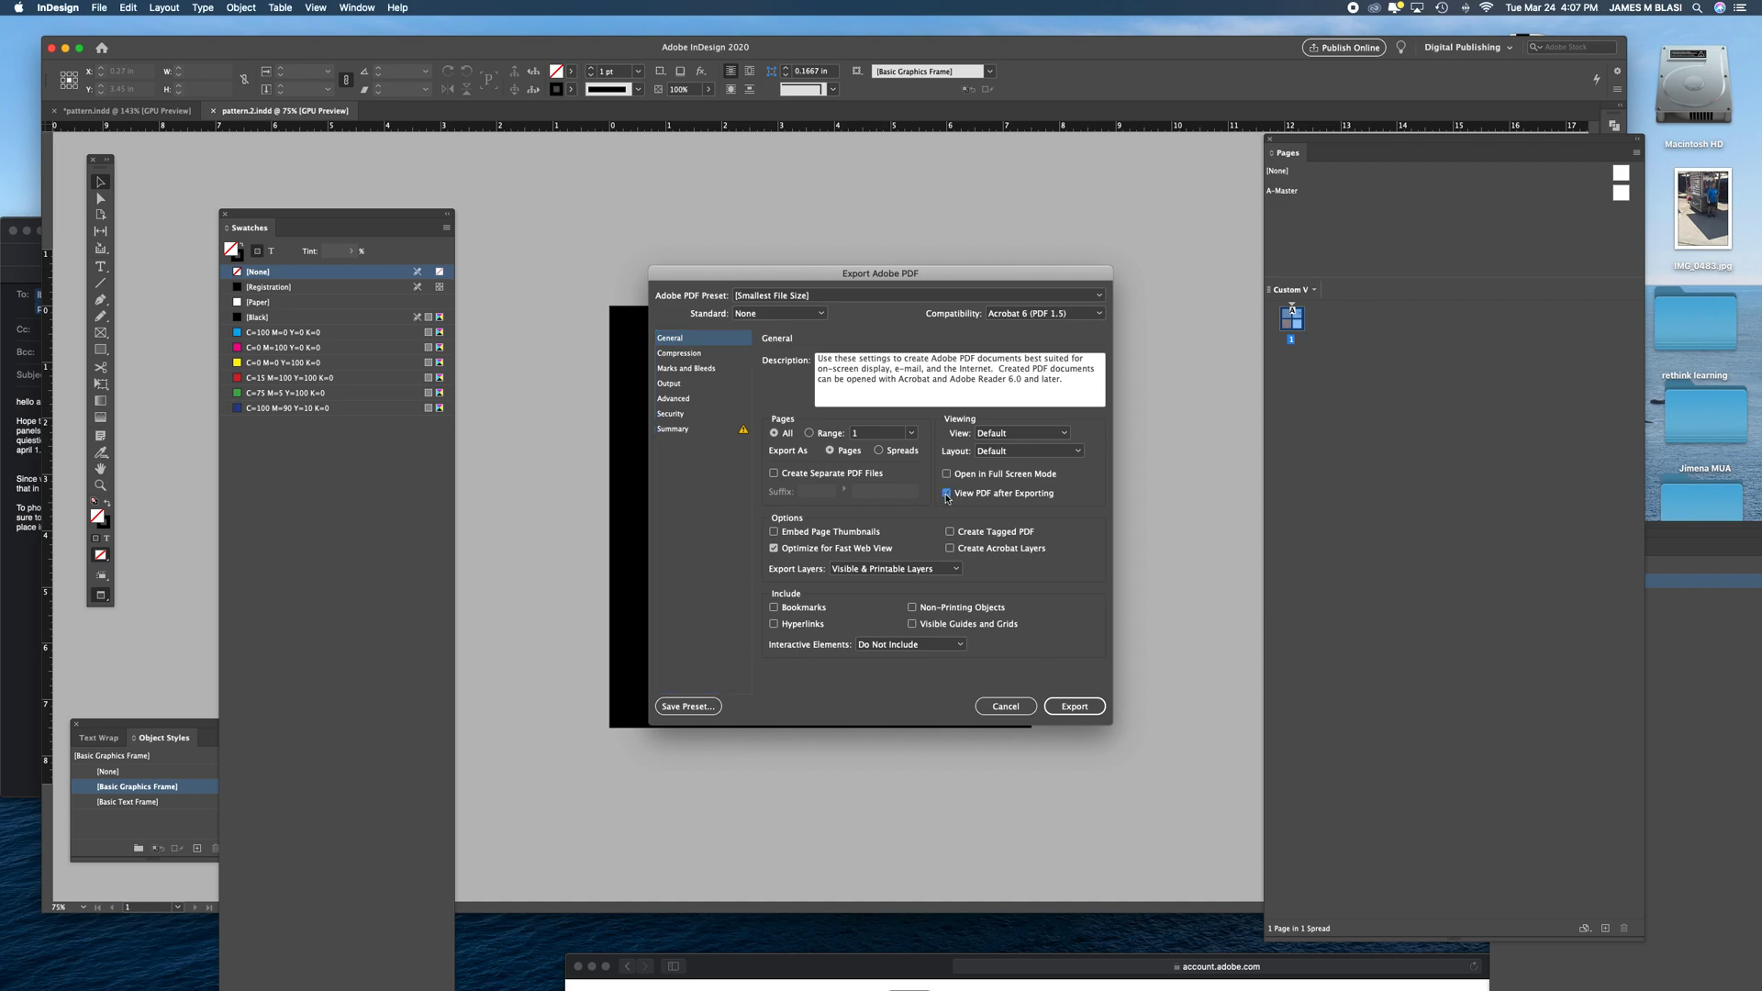
{"action": "left_click", "coordinate": [1076, 707]}
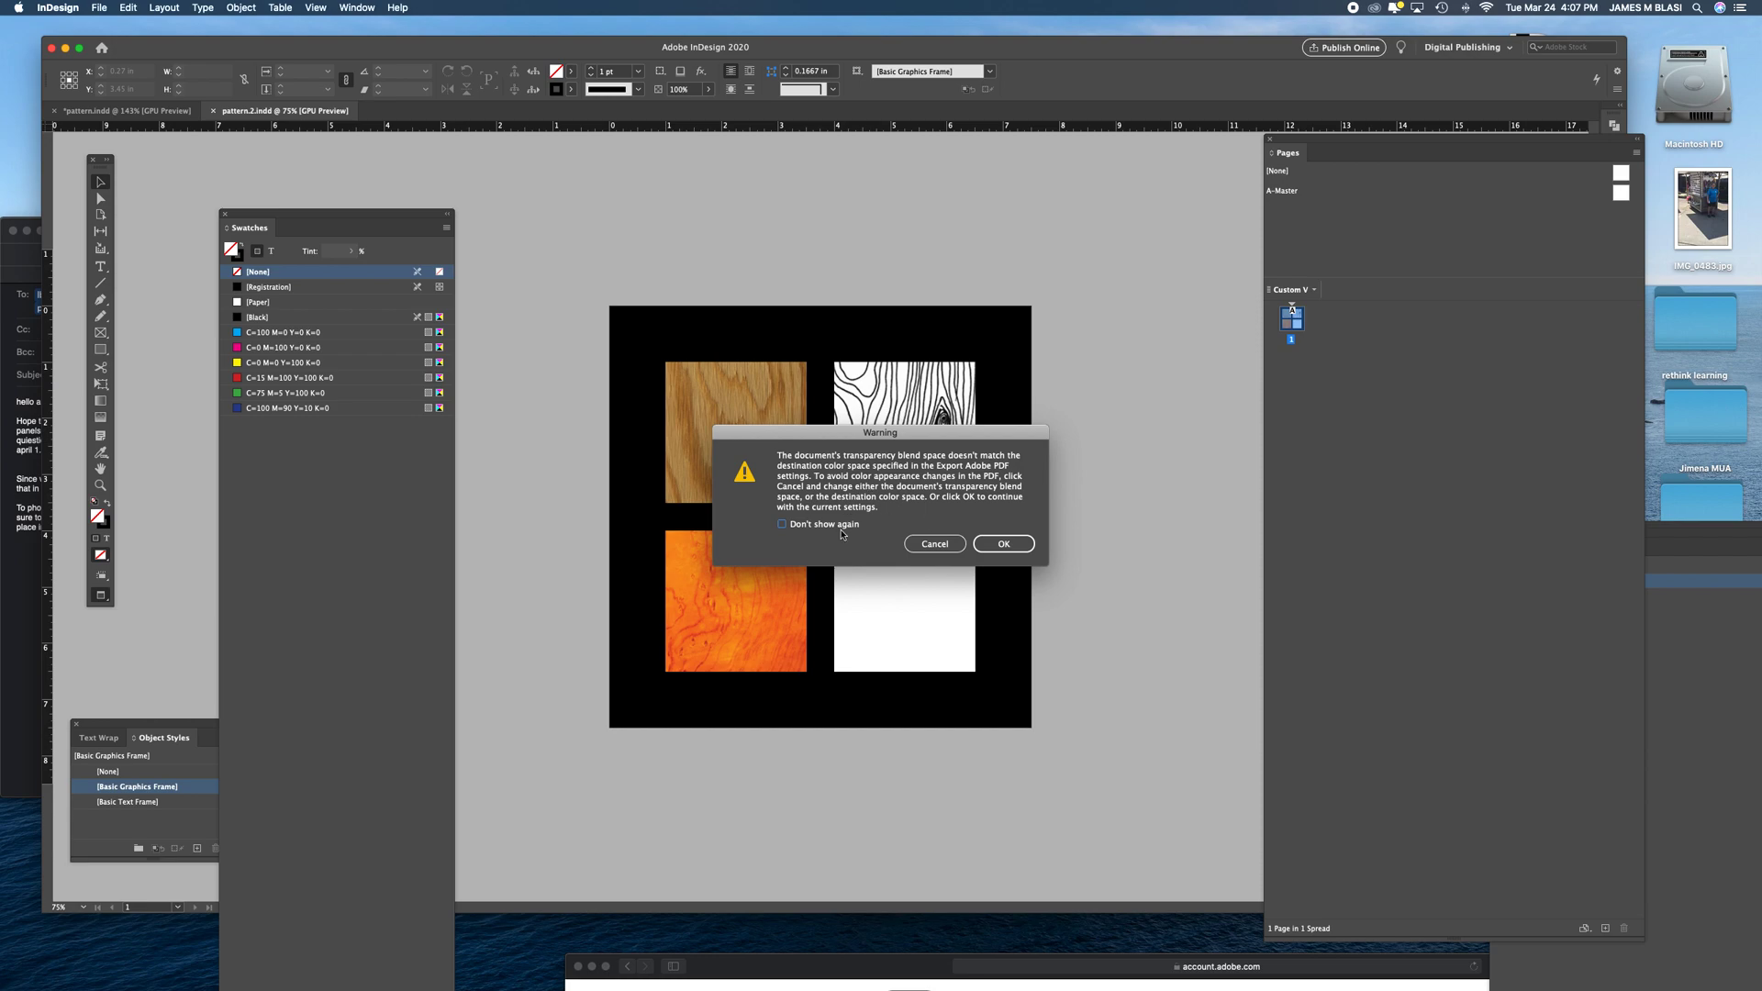
{"action": "left_click", "coordinate": [1009, 545]}
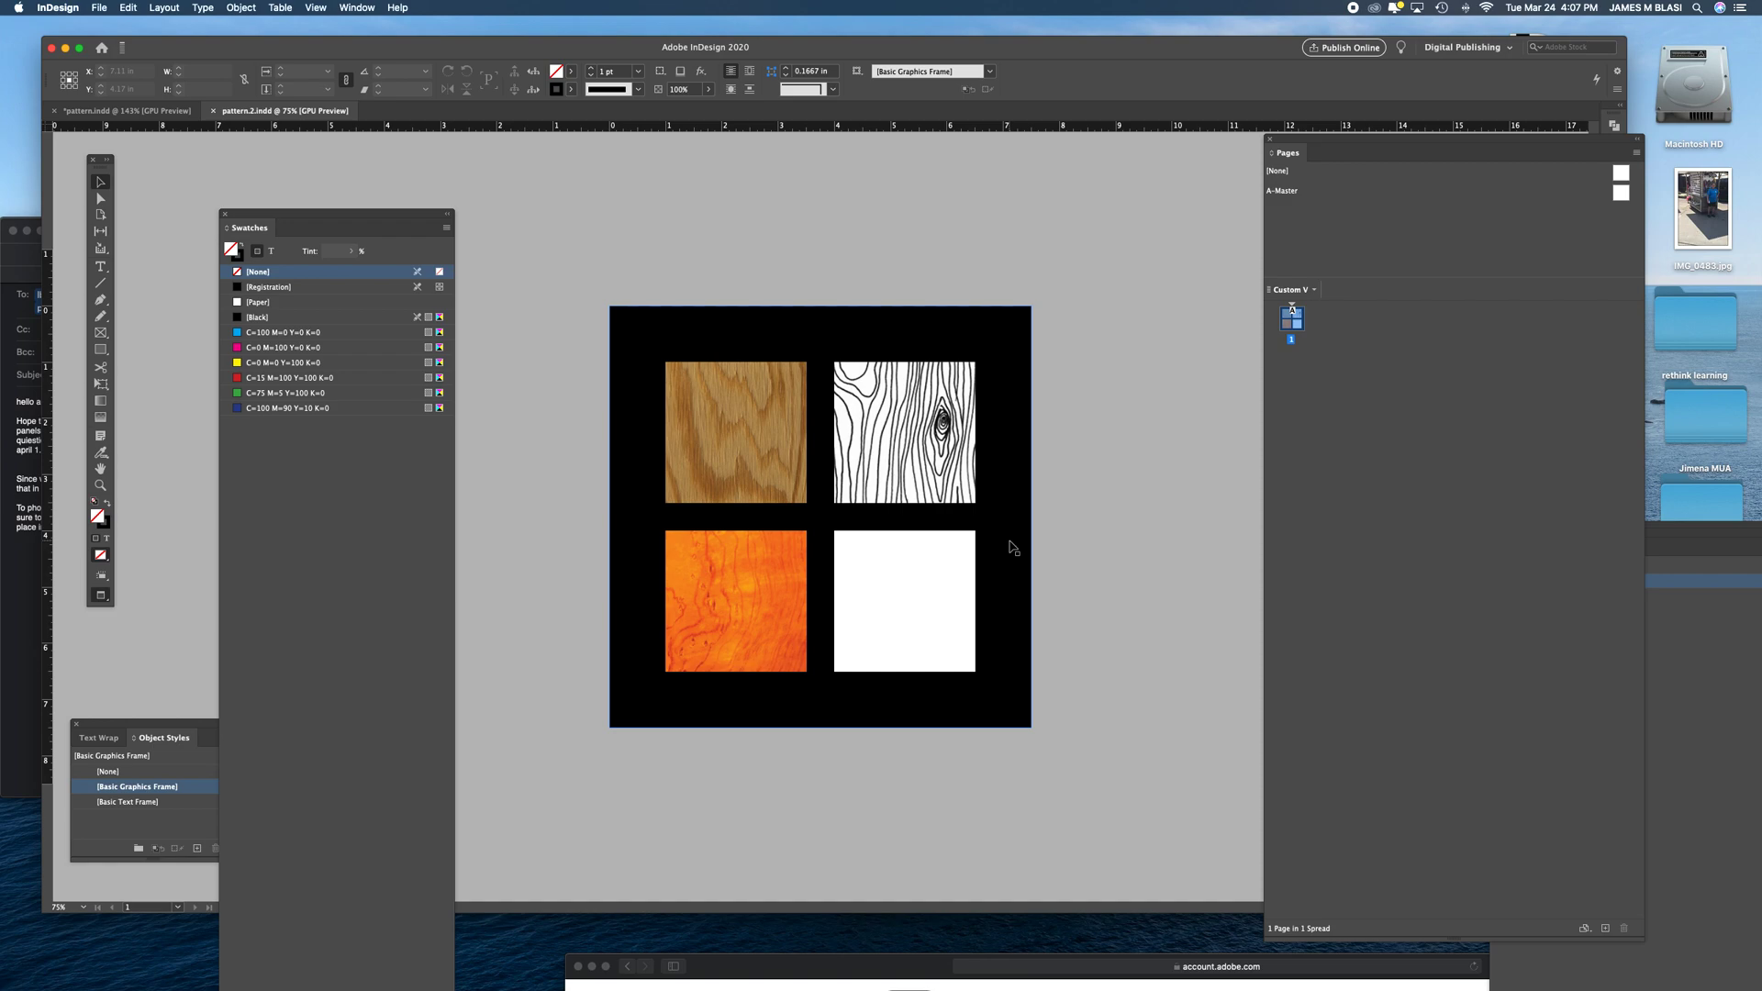
- Hide the InDesign panels and view the exported pattern.2.pdf in Acrobat at 125% with the full page in view
{"action": "key", "text": "Tab"}
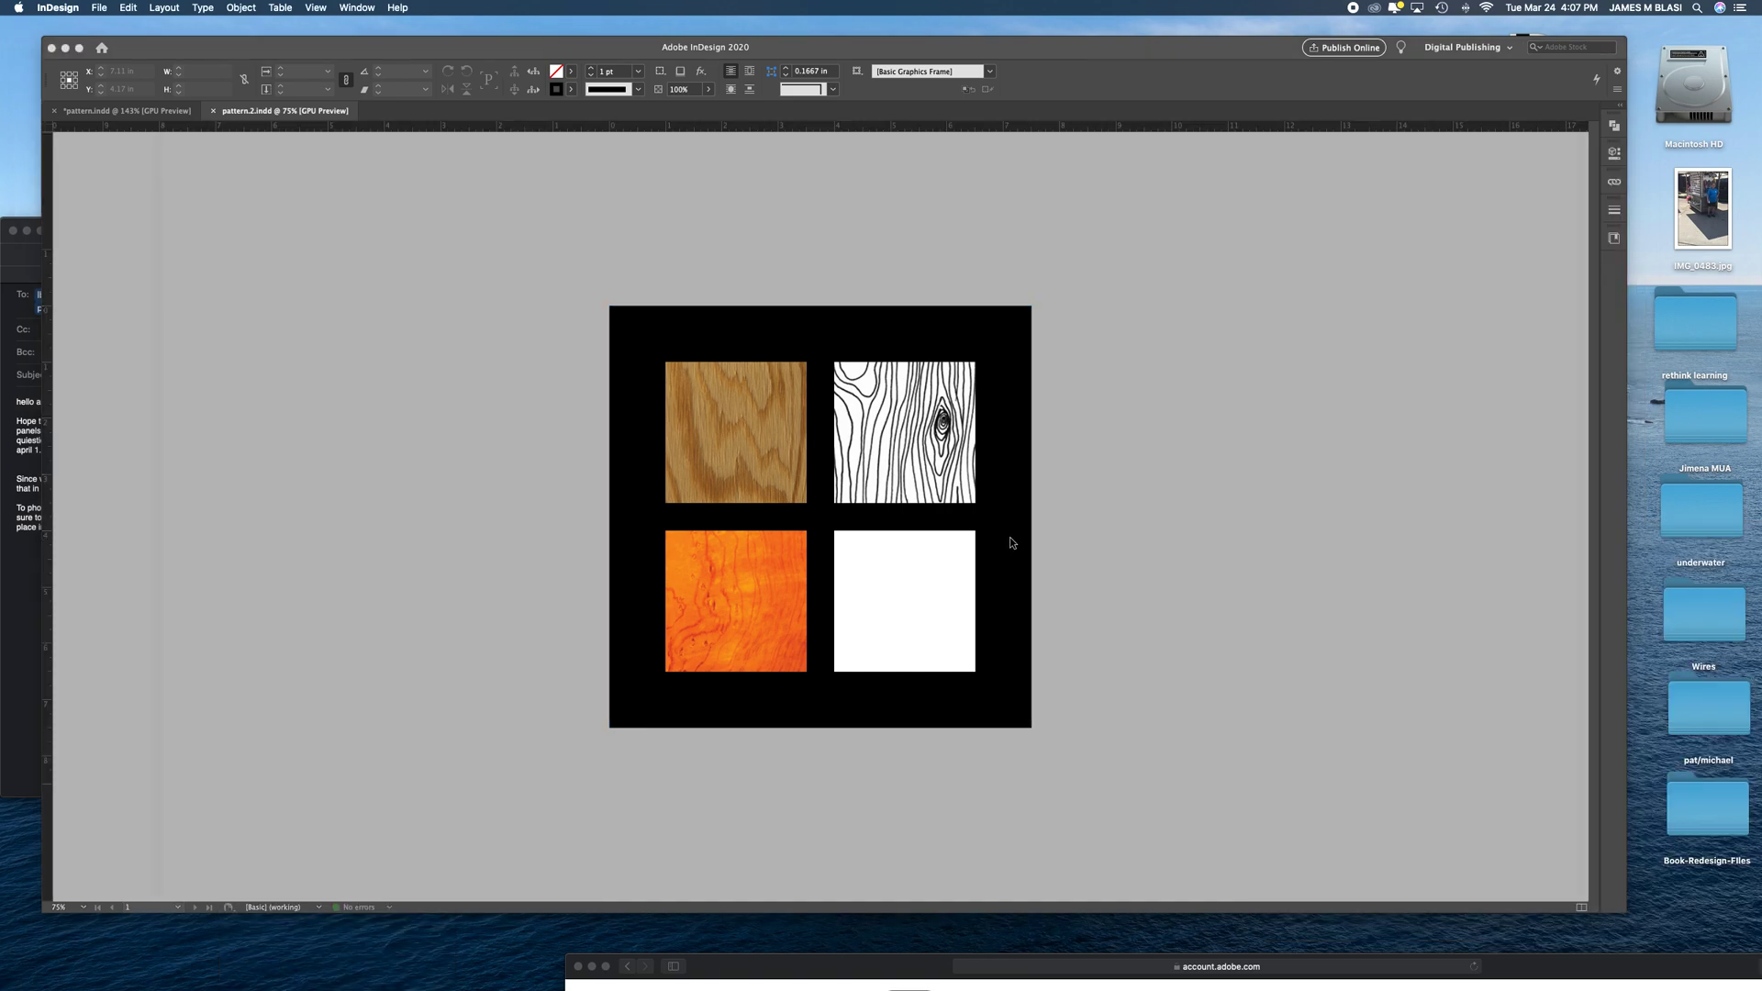
{"action": "key", "text": "super+d"}
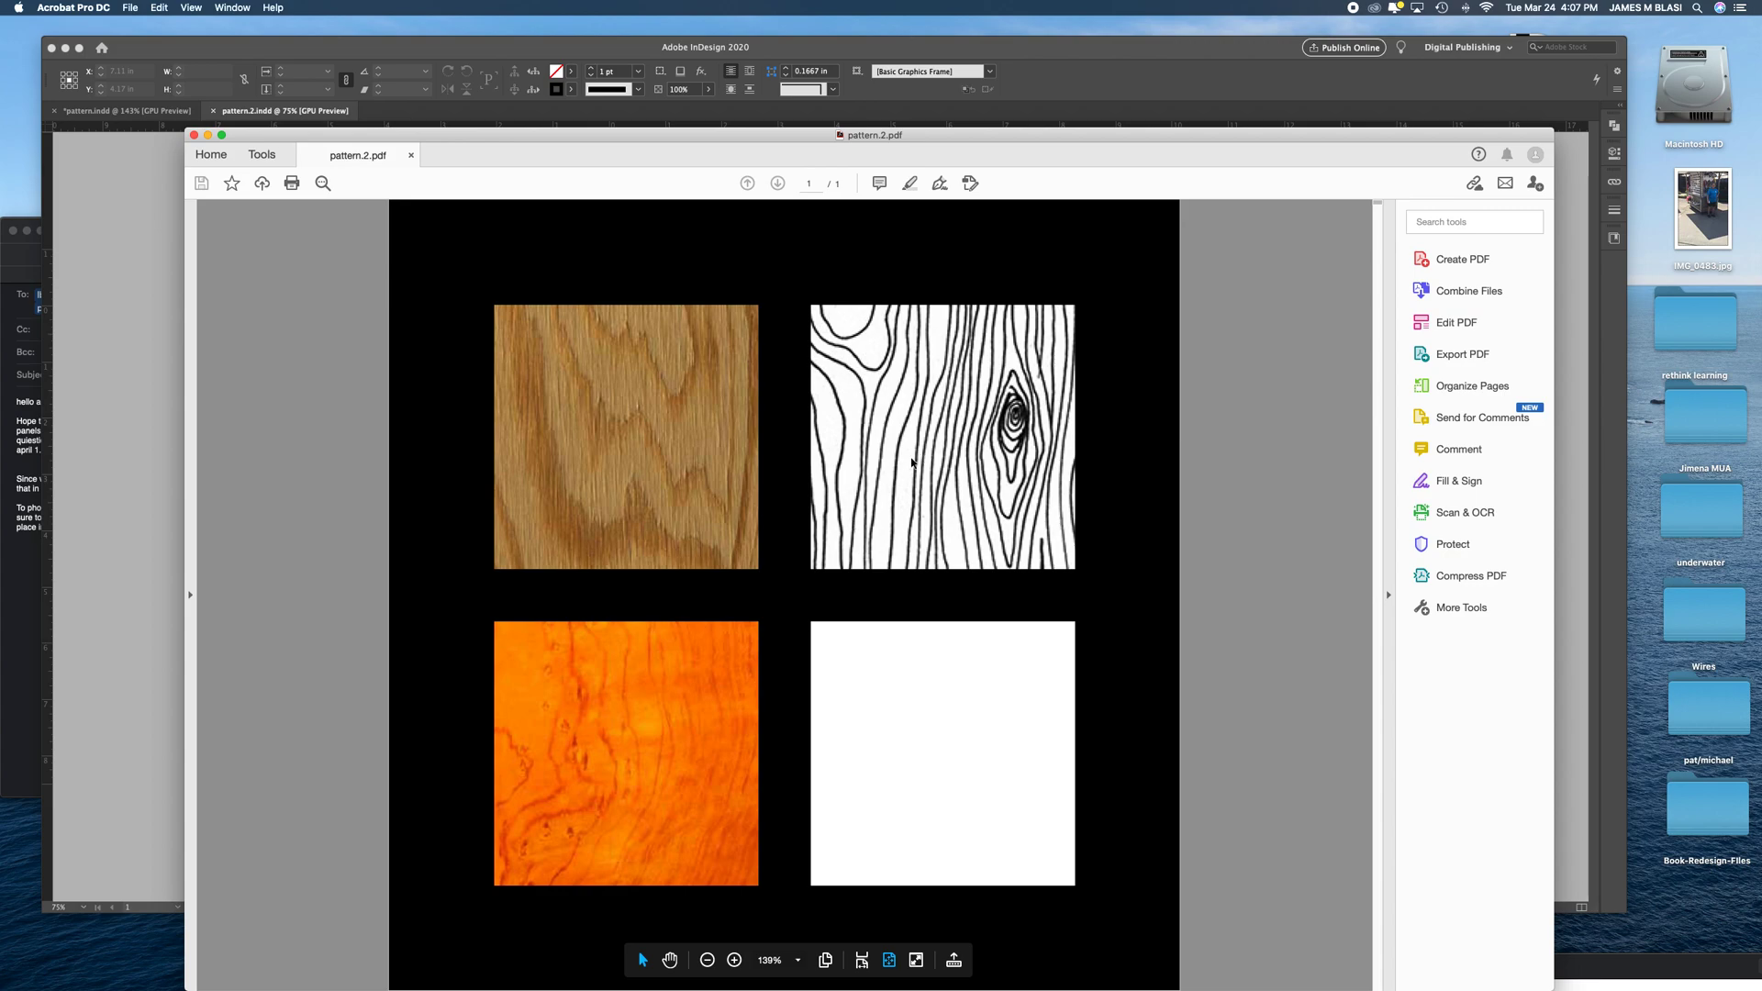
{"action": "key", "text": "super+minus"}
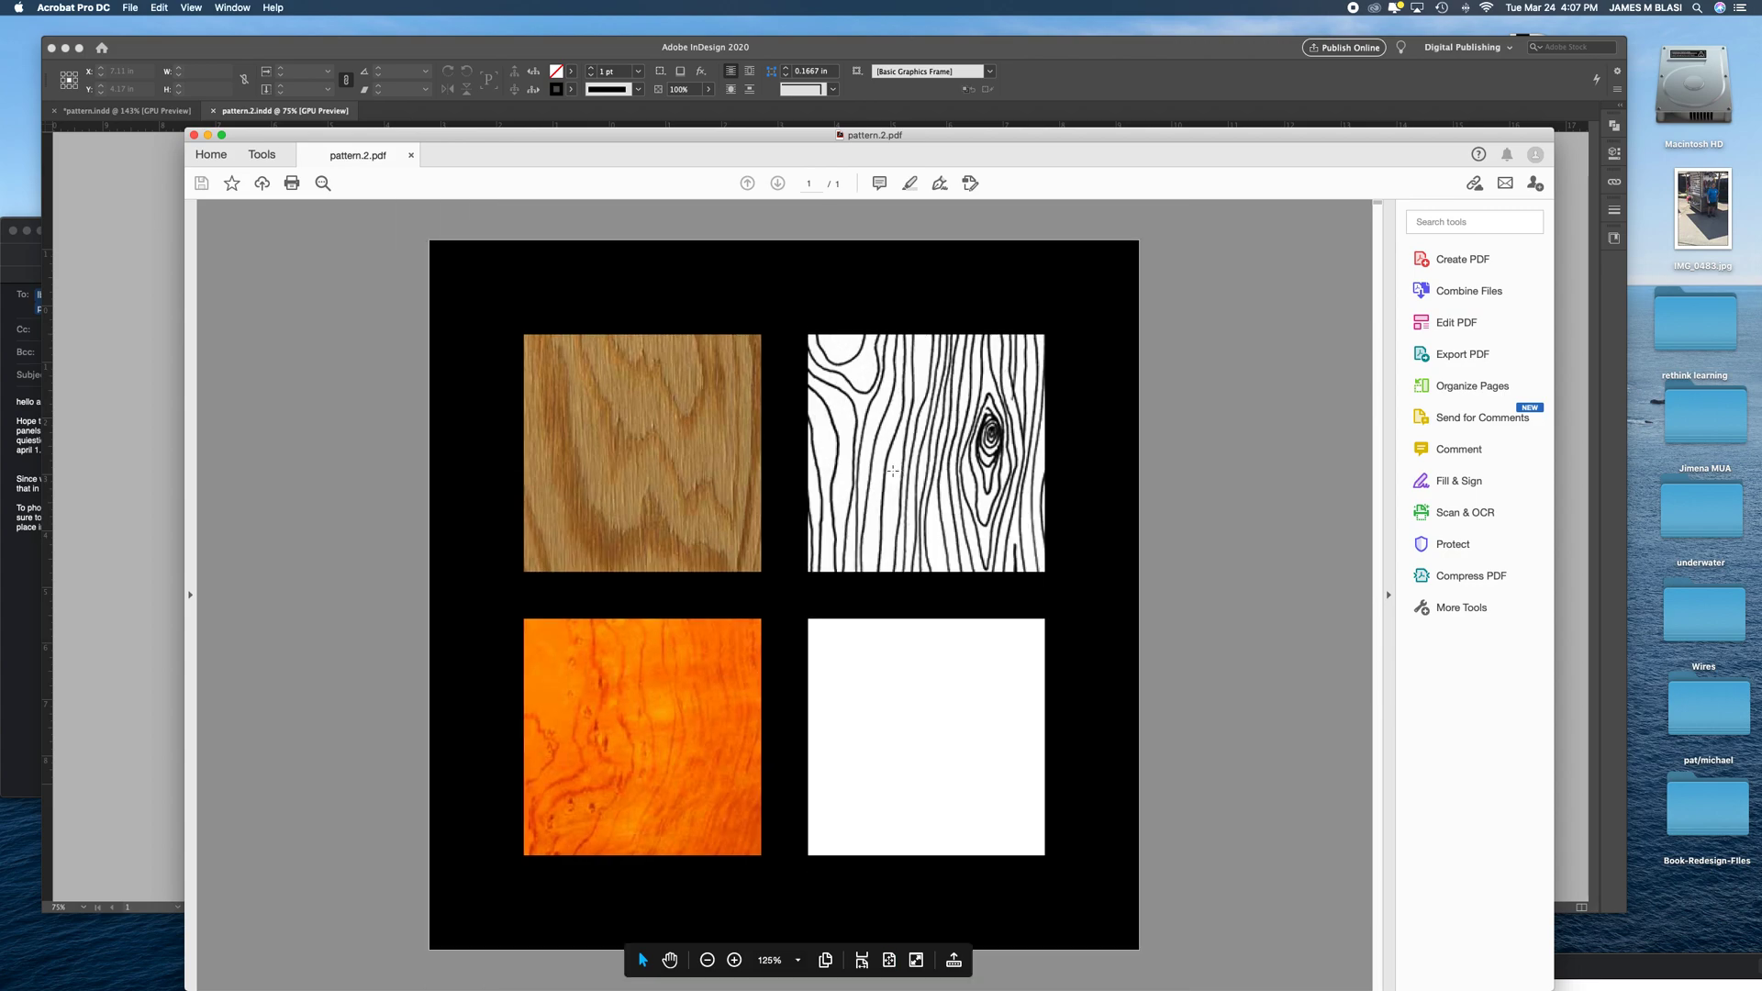
{"action": "left_click_drag", "start_coordinate": [619, 136], "coordinate": [594, 76]}
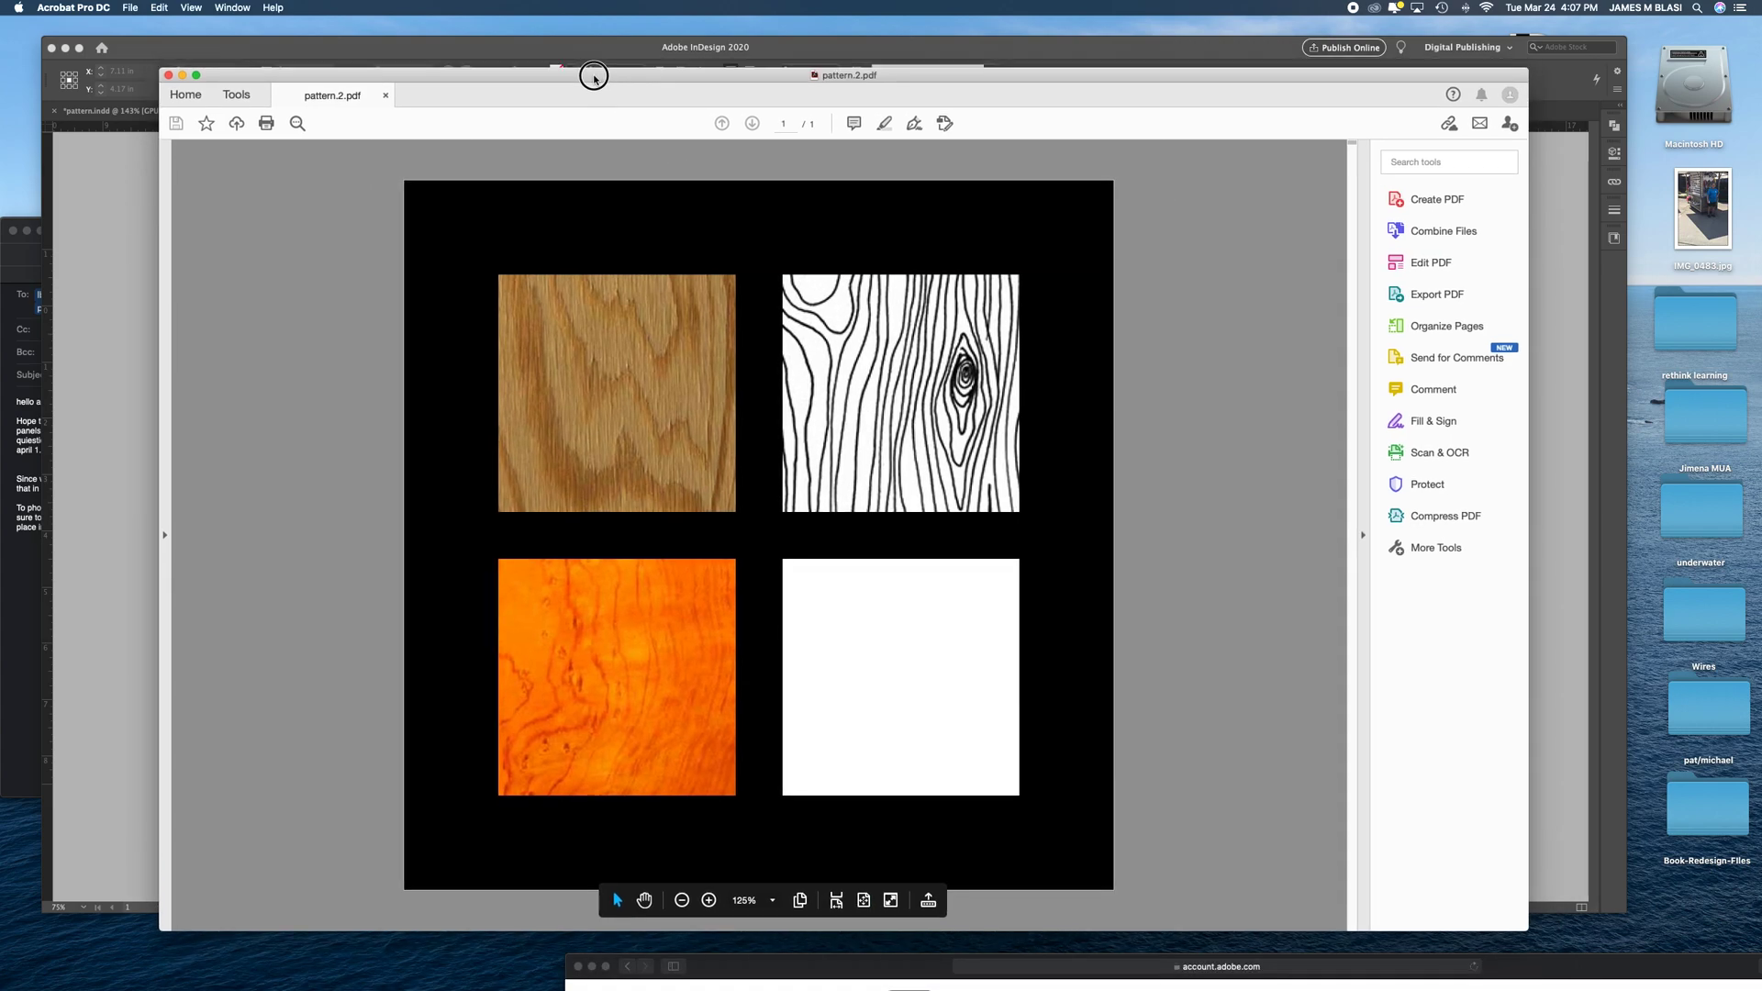